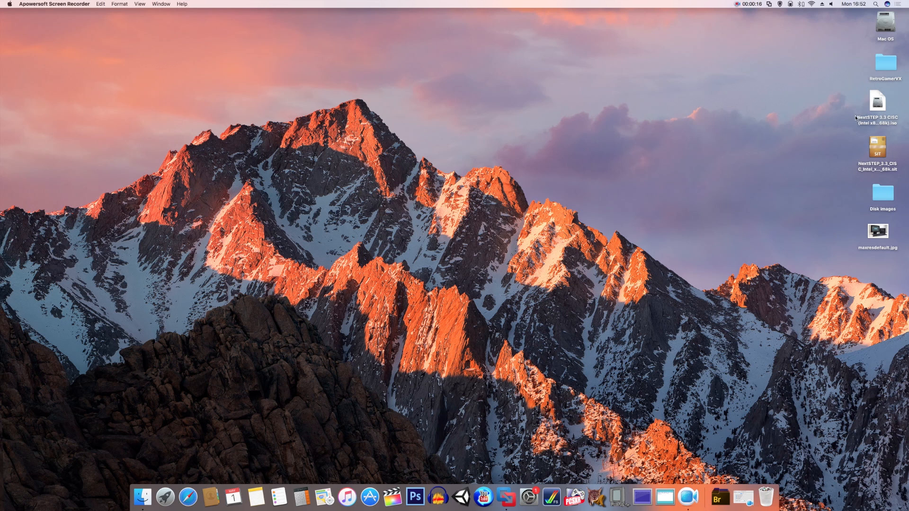
# Locate the NextSTEP 3.3 CISC ISO and its SIT archive on the desktop, and open the Disk Images folder
pyautogui.click(879, 101)
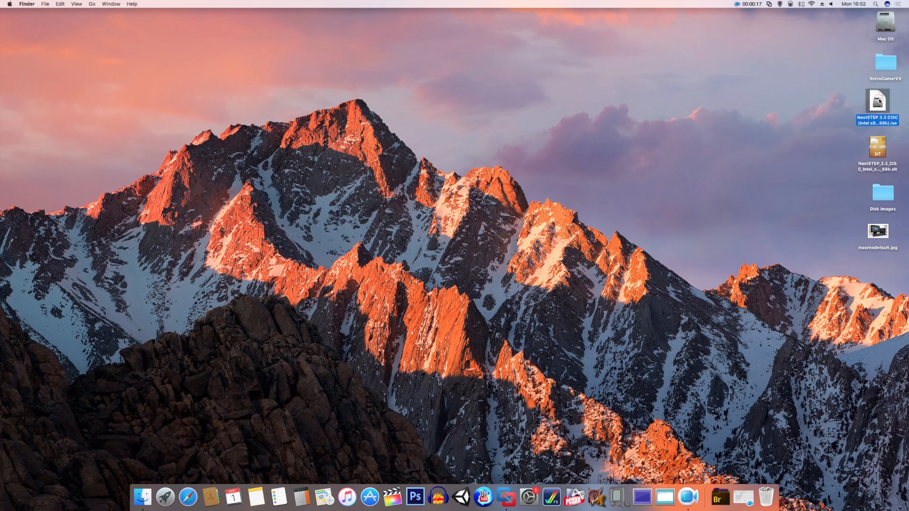
pyautogui.click(883, 152)
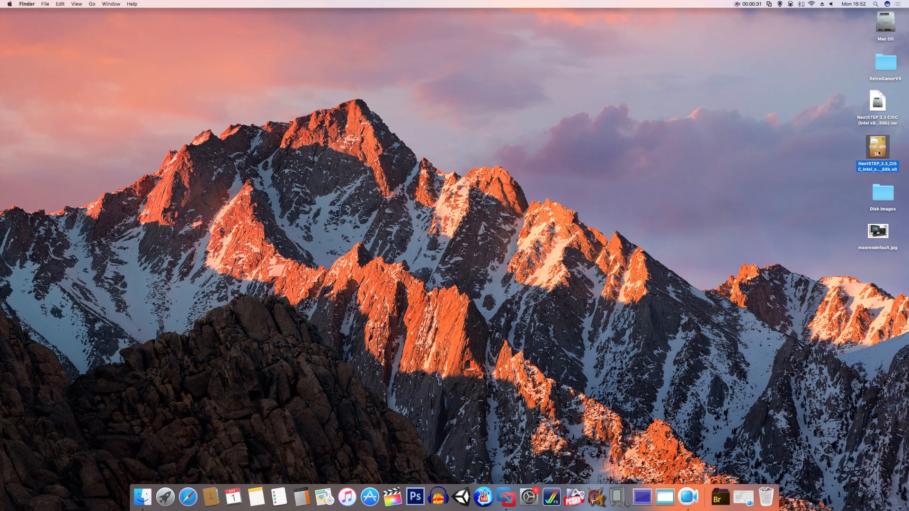
pyautogui.click(879, 105)
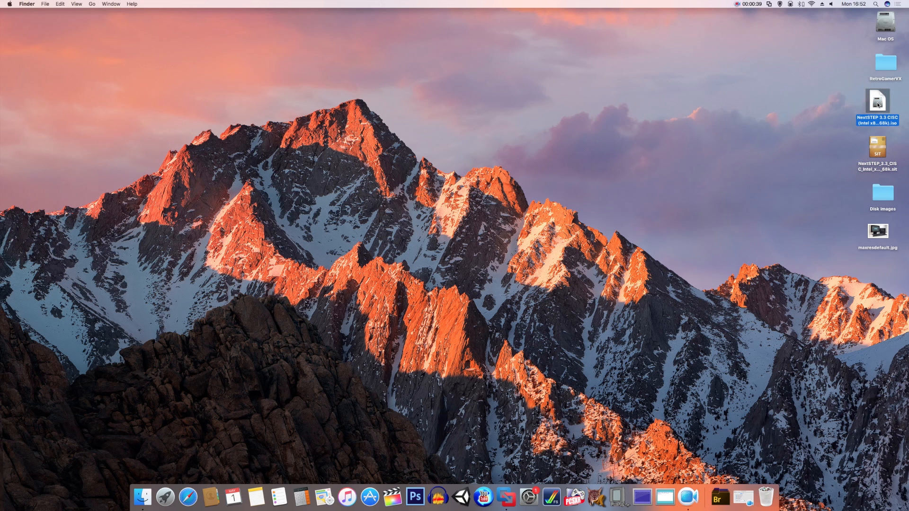
pyautogui.doubleClick(883, 198)
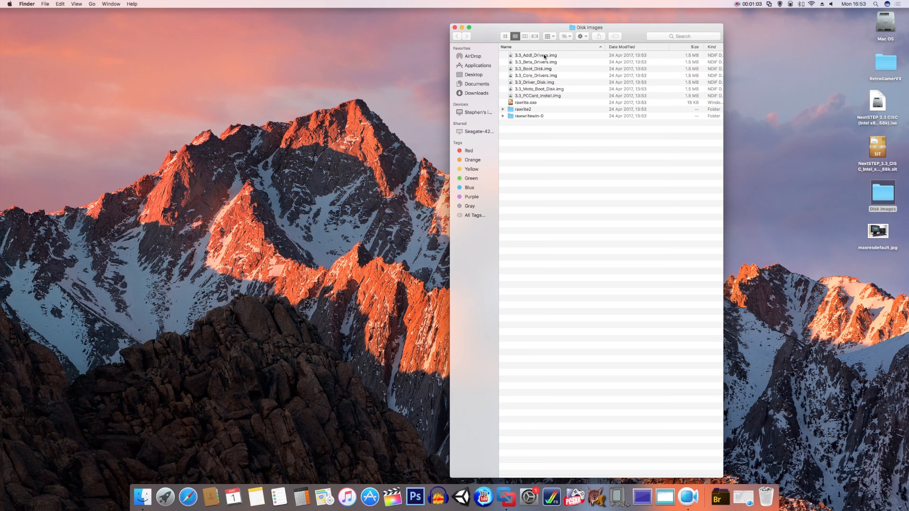
# Check the file info of 3.3_Addl_Drivers.img for its name and extension, and close the info and folder windows
pyautogui.rightClick(545, 55)
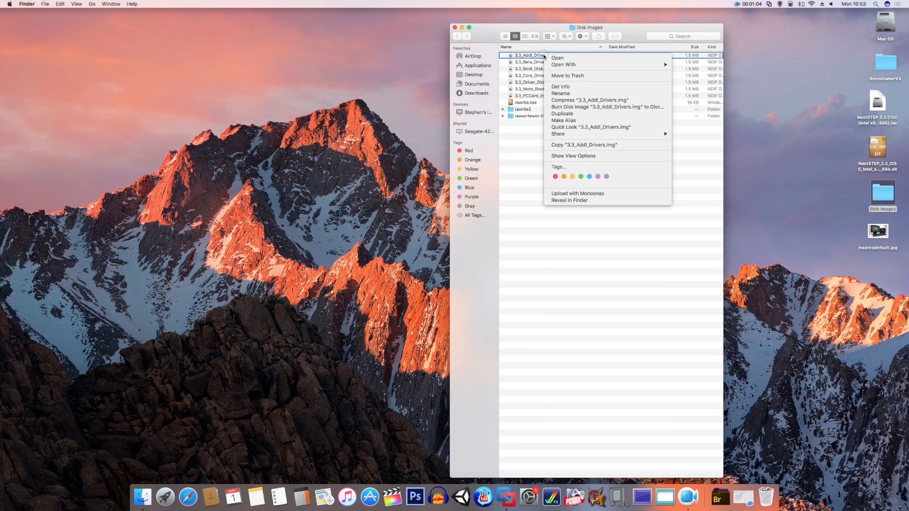
pyautogui.click(562, 87)
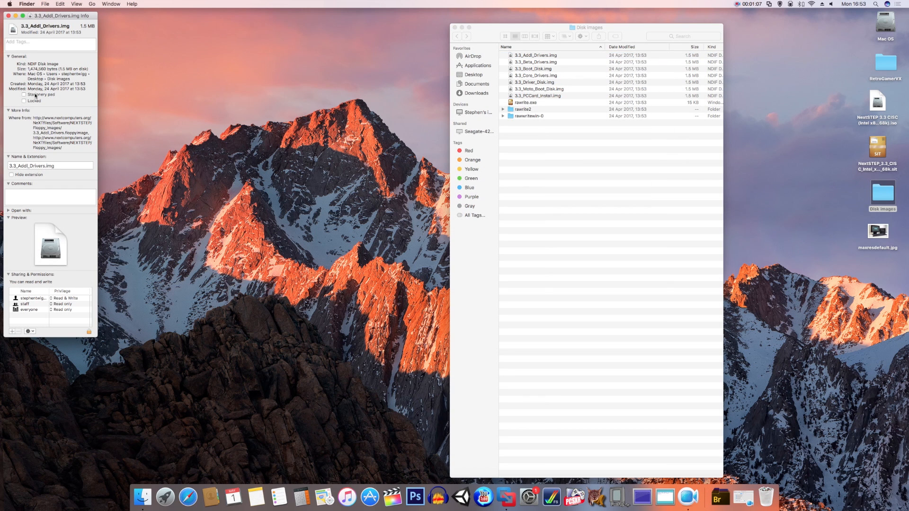
pyautogui.click(55, 166)
pyautogui.click(8, 15)
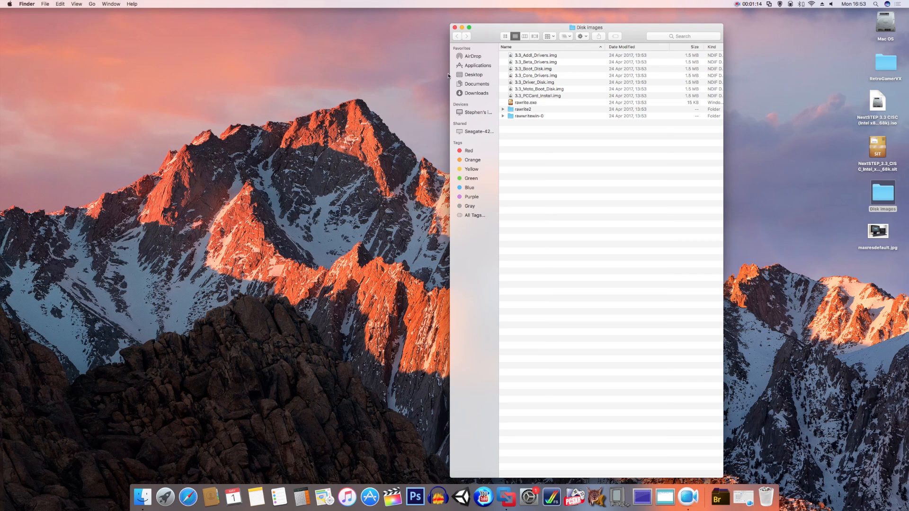
pyautogui.click(455, 27)
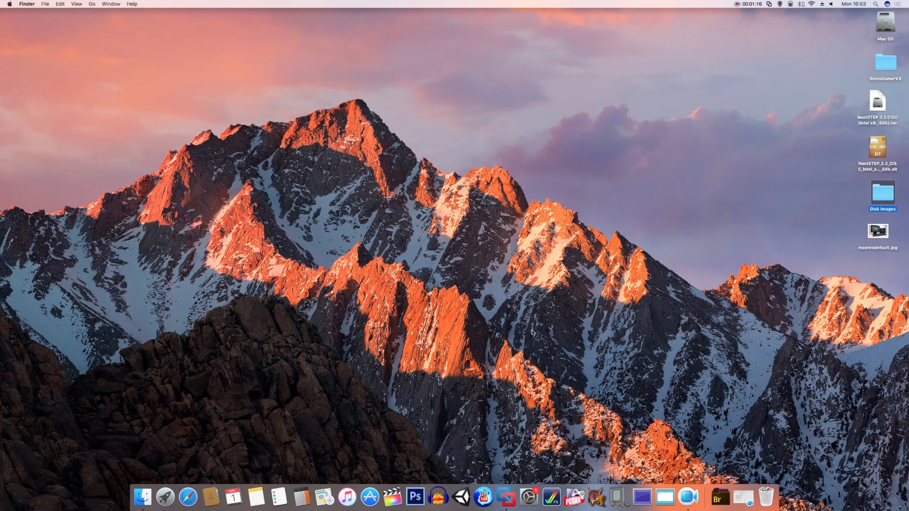
# Switch to VMware Fusion and start a new custom virtual machine, closing the Virtual Machine Library
pyautogui.click(509, 494)
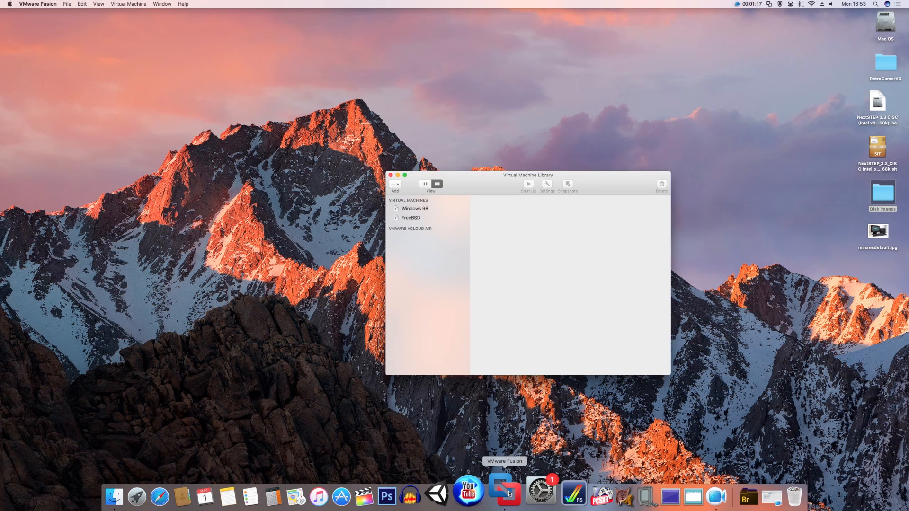
pyautogui.click(394, 185)
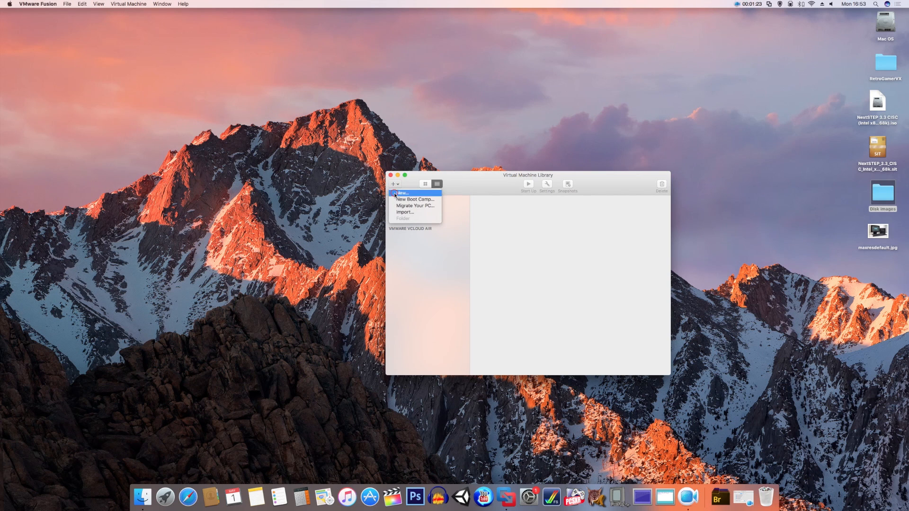
pyautogui.click(395, 193)
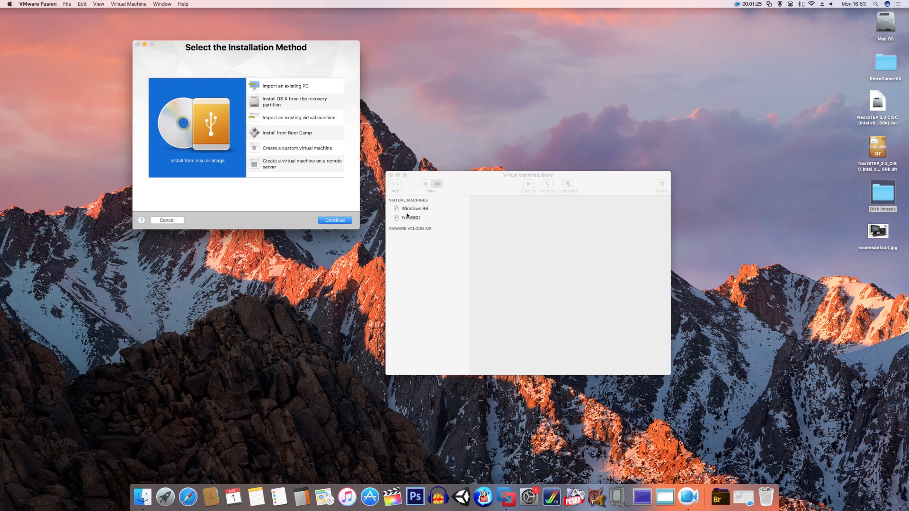
pyautogui.click(390, 176)
pyautogui.click(286, 149)
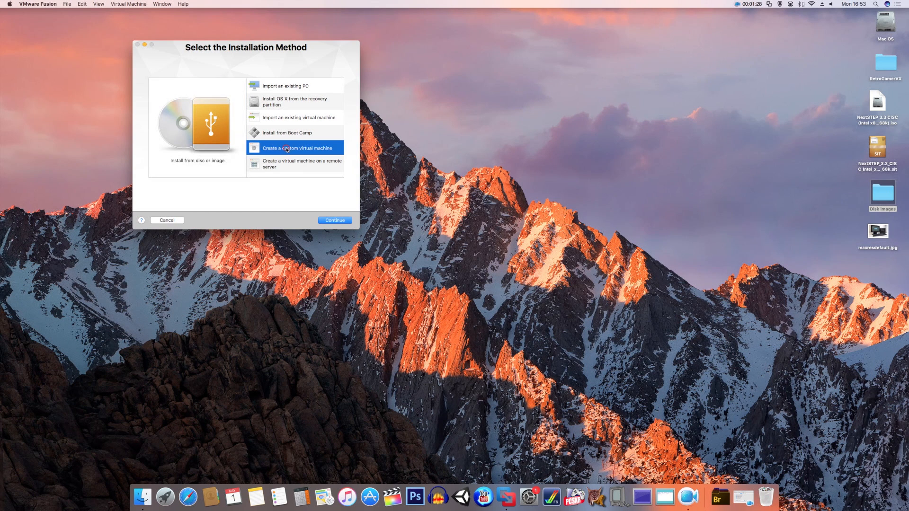
pyautogui.click(334, 221)
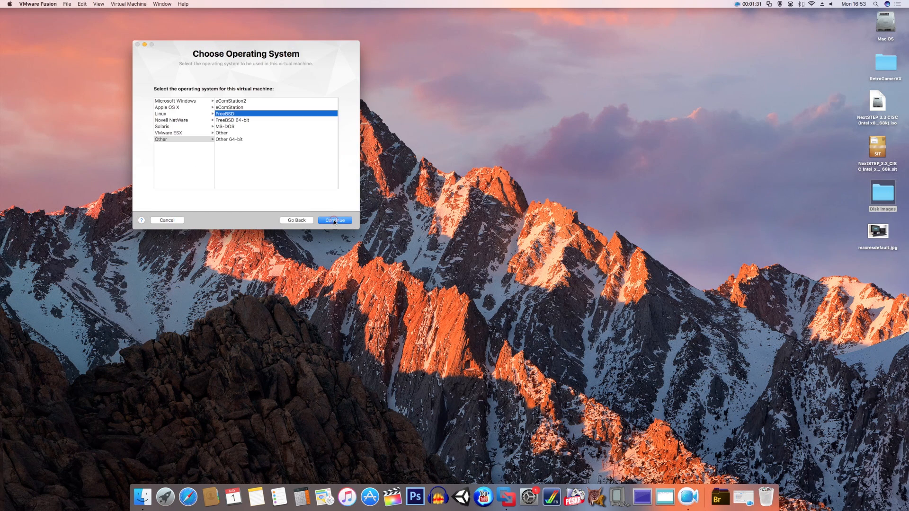
# Choose FreeBSD from the Other operating systems as the guest and have a new virtual disk created
pyautogui.click(161, 140)
pyautogui.click(225, 114)
pyautogui.press('Return')
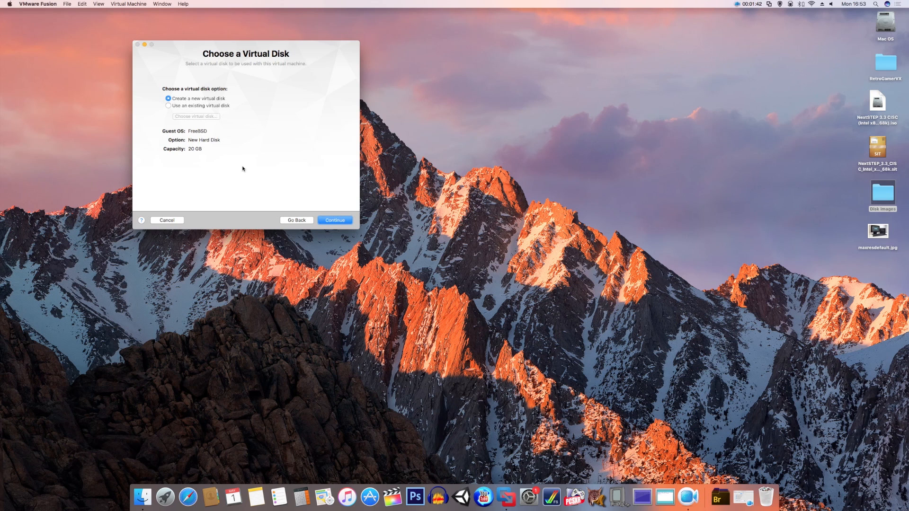
pyautogui.click(333, 221)
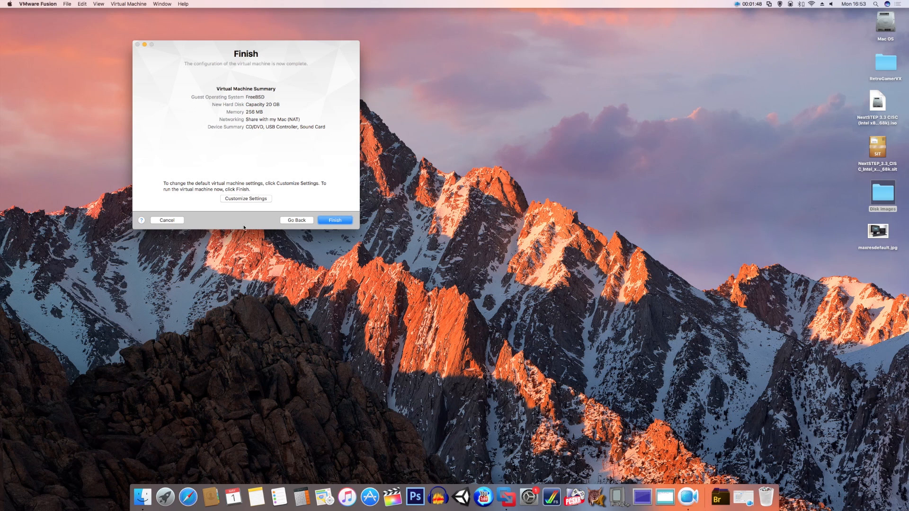
# Save the virtual machine as FreeBSD in the Virtual Machines folder for customization, and move its settings window clear of the machine window
pyautogui.click(238, 200)
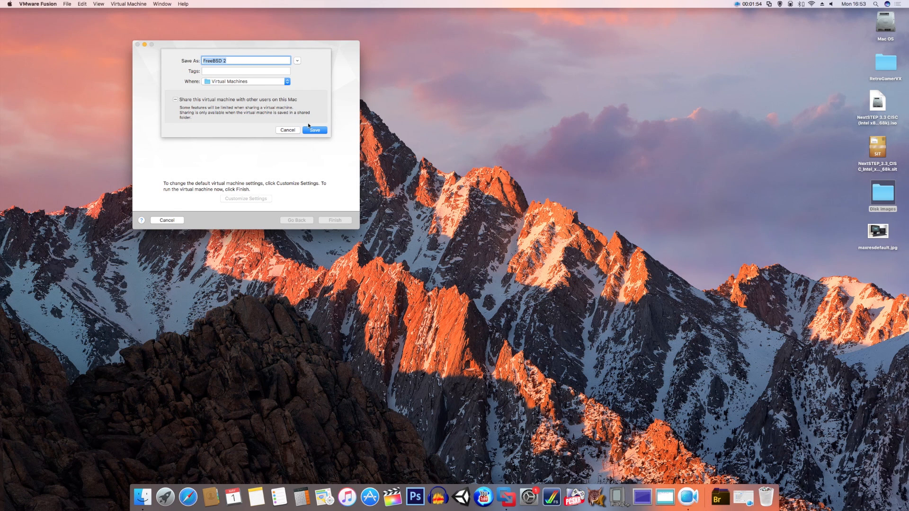
pyautogui.click(233, 60)
pyautogui.click(314, 129)
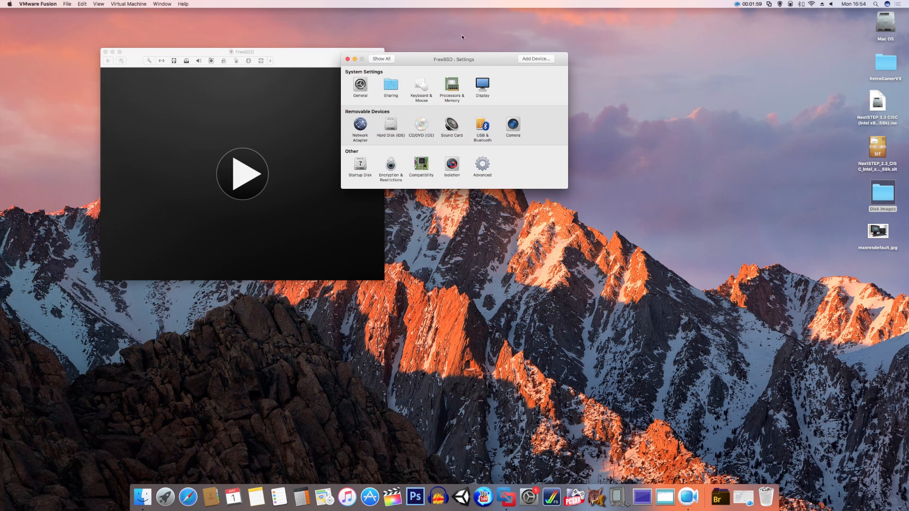
pyautogui.moveTo(436, 60); pyautogui.dragTo(518, 87)
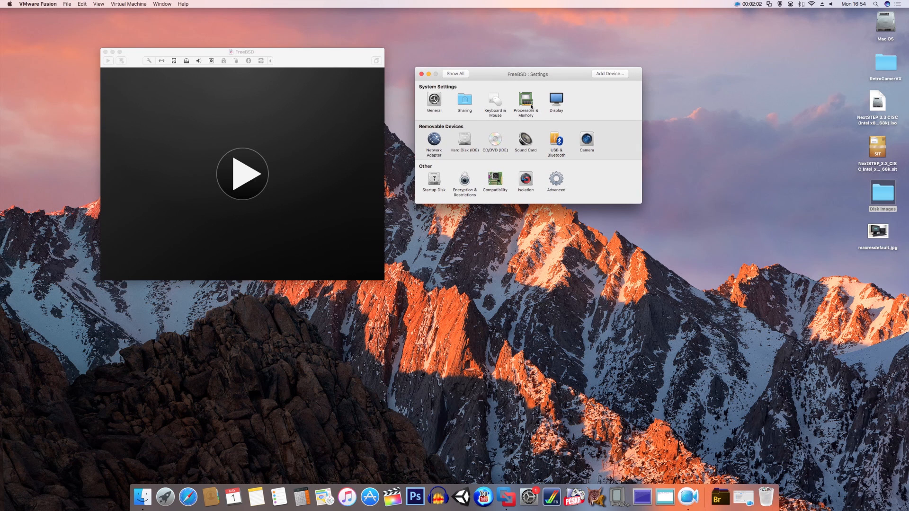
# Set the virtual machine's memory to 128 MB and return to the settings overview
pyautogui.click(530, 105)
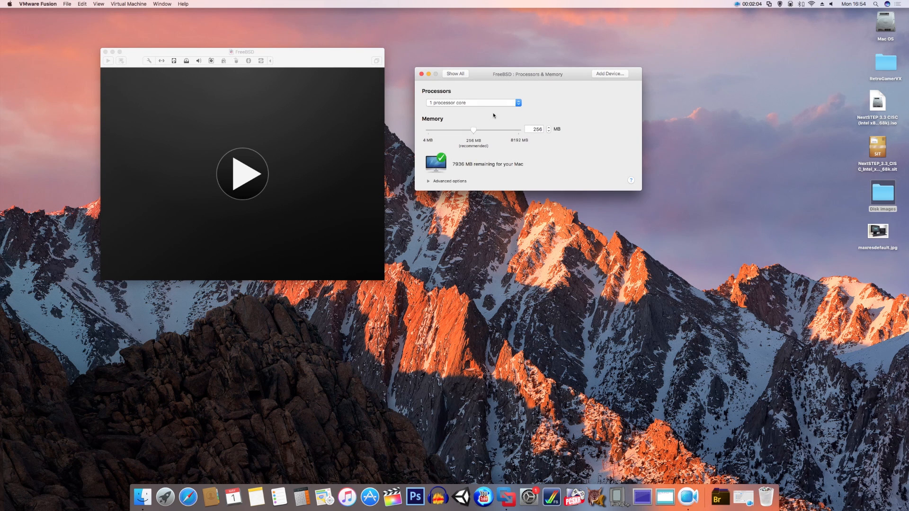
pyautogui.doubleClick(535, 129)
pyautogui.write('128')
pyautogui.click(452, 74)
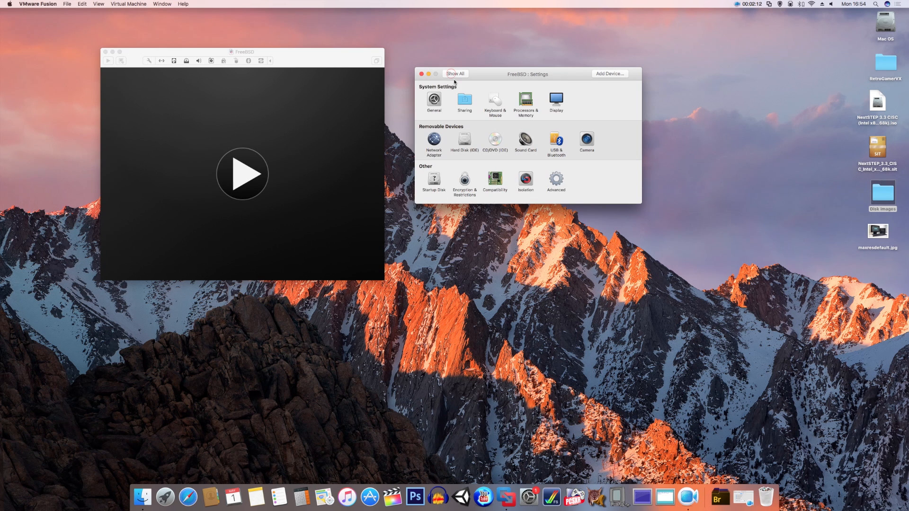
# Configure the virtual CD/DVD drive to use the NextSTEP 3.3 CISC ISO from the Desktop
pyautogui.click(495, 140)
pyautogui.click(534, 116)
pyautogui.click(463, 128)
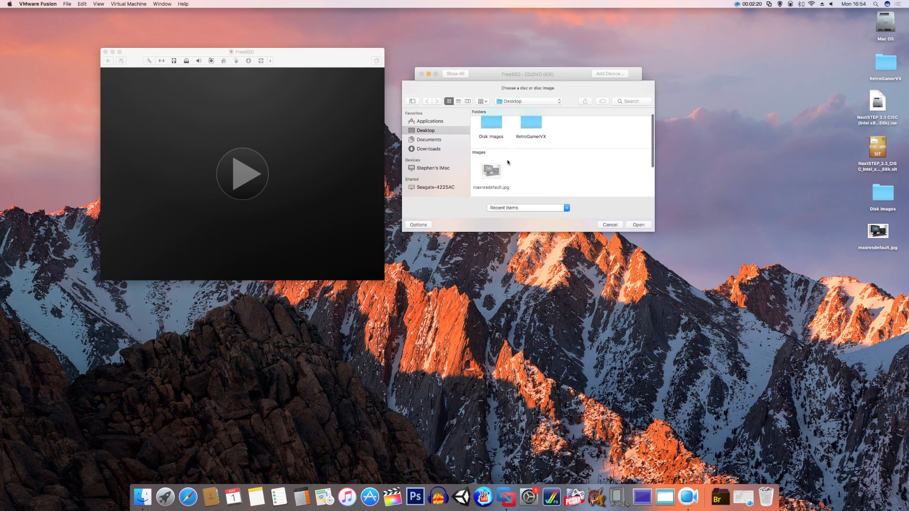
pyautogui.scroll(-4, 502, 161)
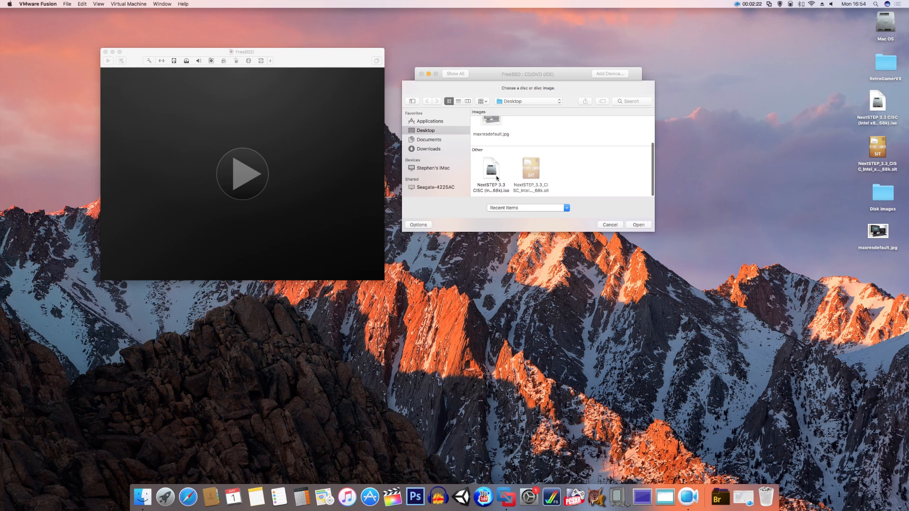
pyautogui.click(493, 178)
pyautogui.press('Return')
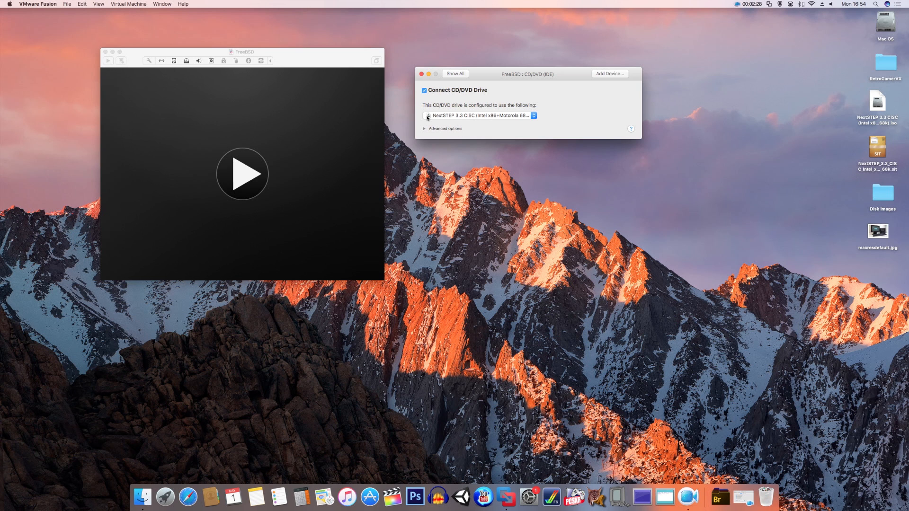
pyautogui.click(455, 74)
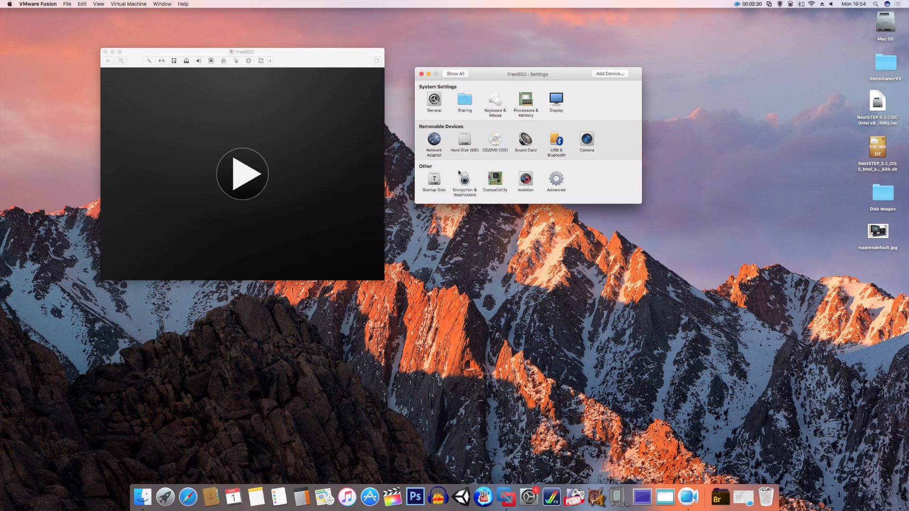
# Enter 1.8 GB as the size of the virtual machine's IDE hard disk
pyautogui.doubleClick(466, 144)
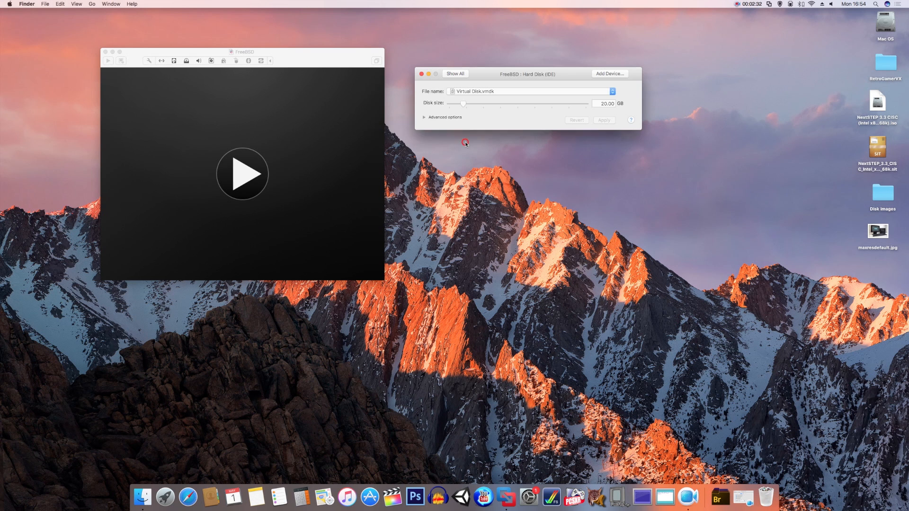
pyautogui.click(603, 104)
pyautogui.write('1.8')
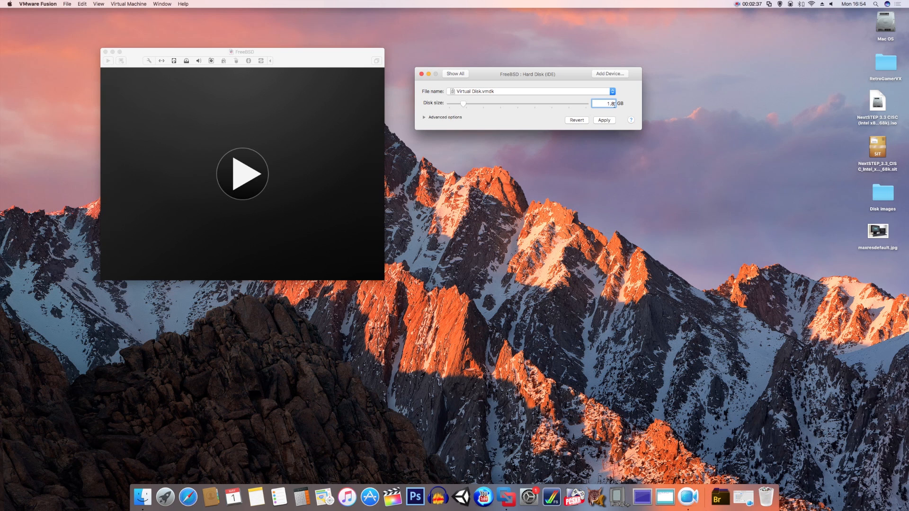
# Turn off splitting the hard disk into multiple files, pre-allocate its disk space, and apply the disk changes
pyautogui.click(425, 118)
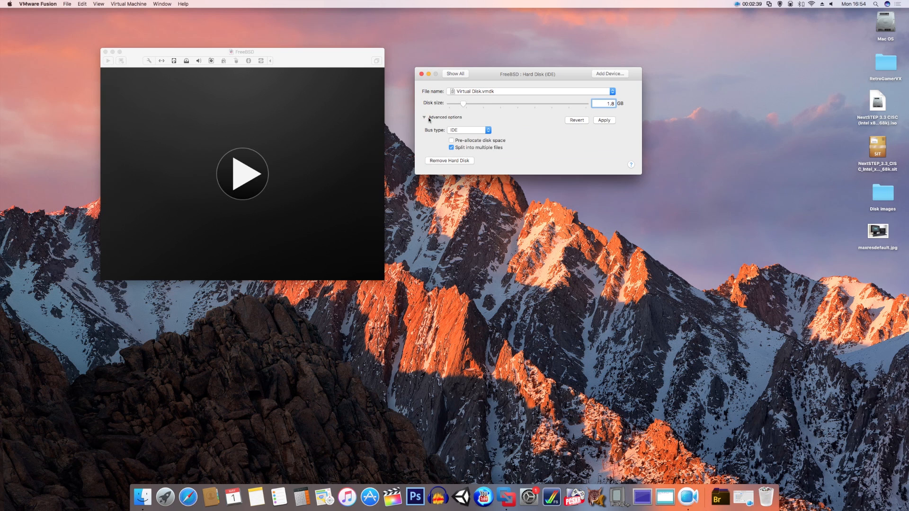
pyautogui.click(452, 148)
pyautogui.click(452, 141)
pyautogui.click(603, 120)
pyautogui.click(456, 75)
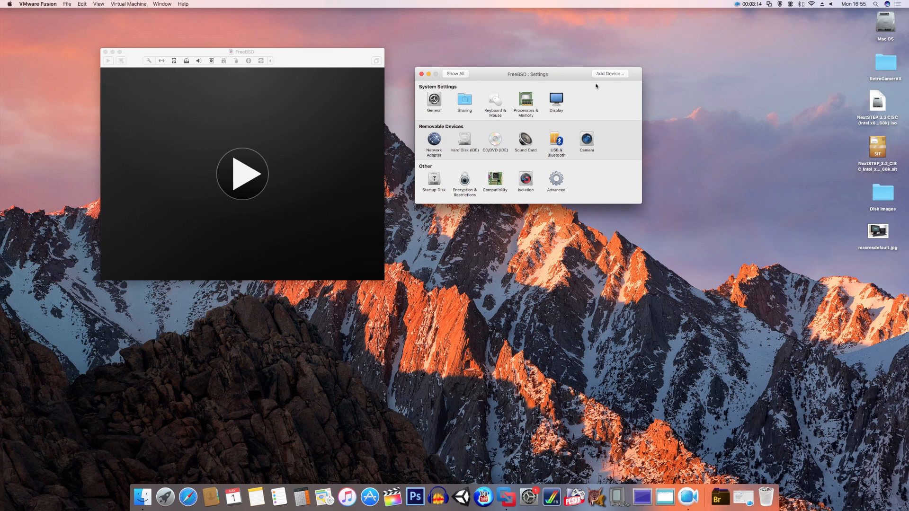
# Add a floppy drive to the virtual machine using the 3.3_Boot_Disk.img image from the Disk Images folder
pyautogui.click(609, 74)
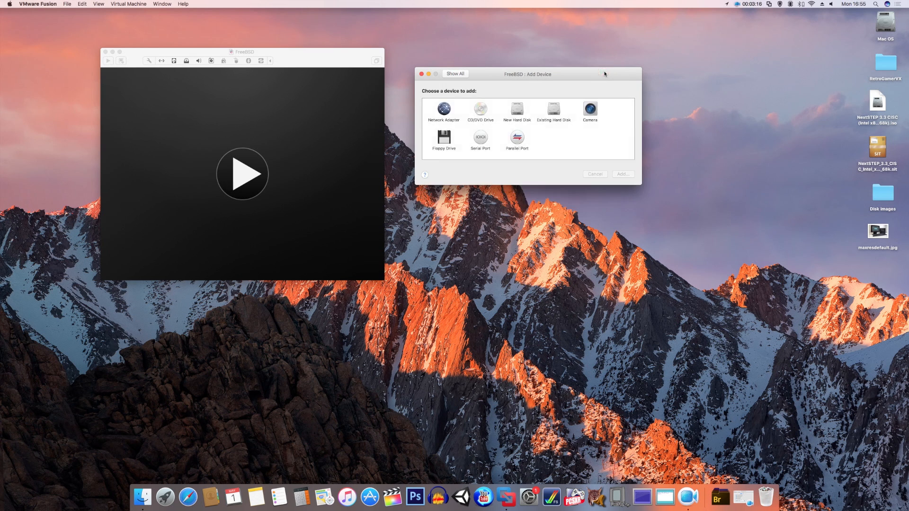
pyautogui.click(445, 138)
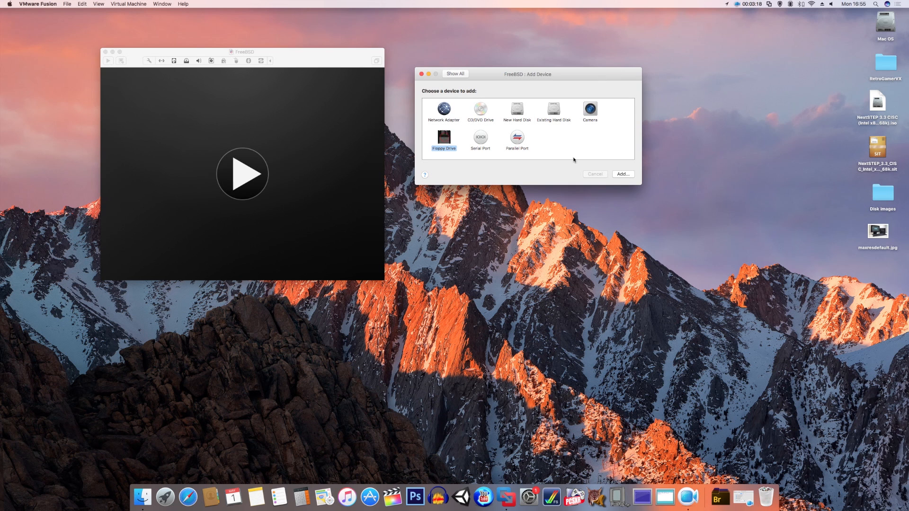
pyautogui.click(622, 175)
pyautogui.scroll(-3, 508, 171)
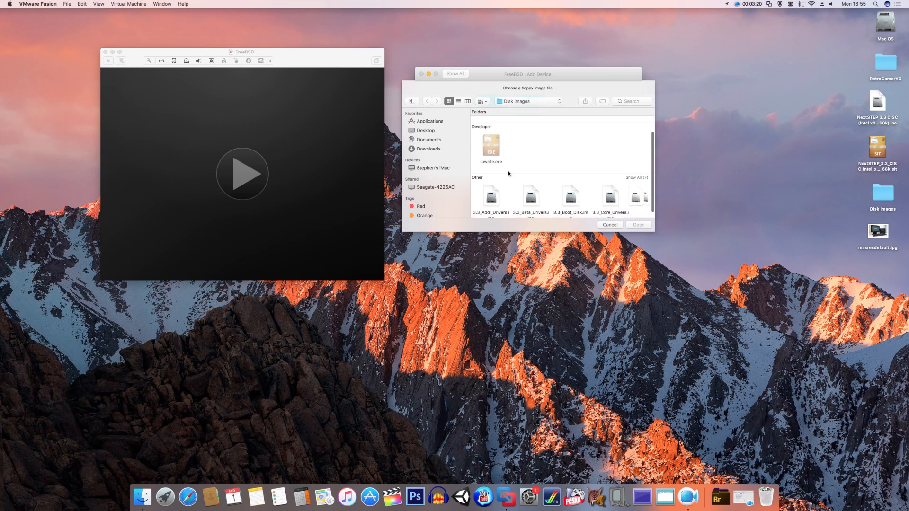
pyautogui.hscroll(2, 547, 191)
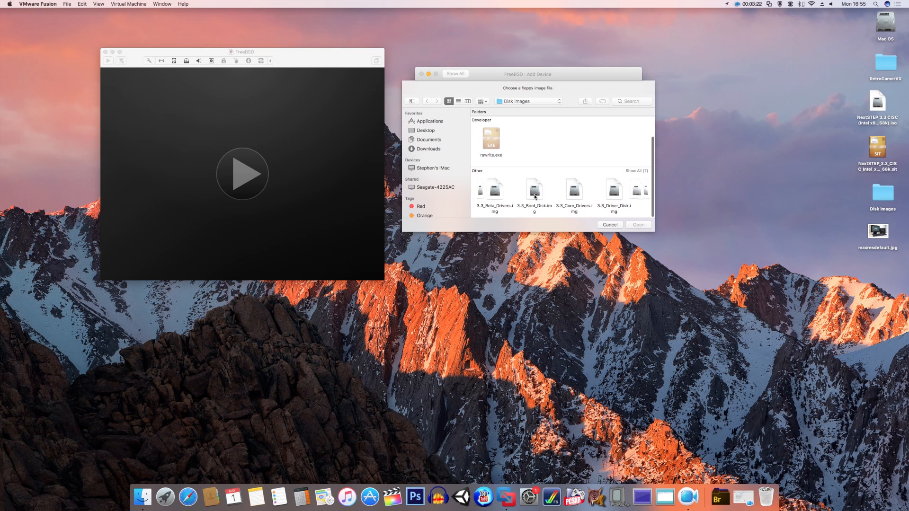
pyautogui.click(537, 192)
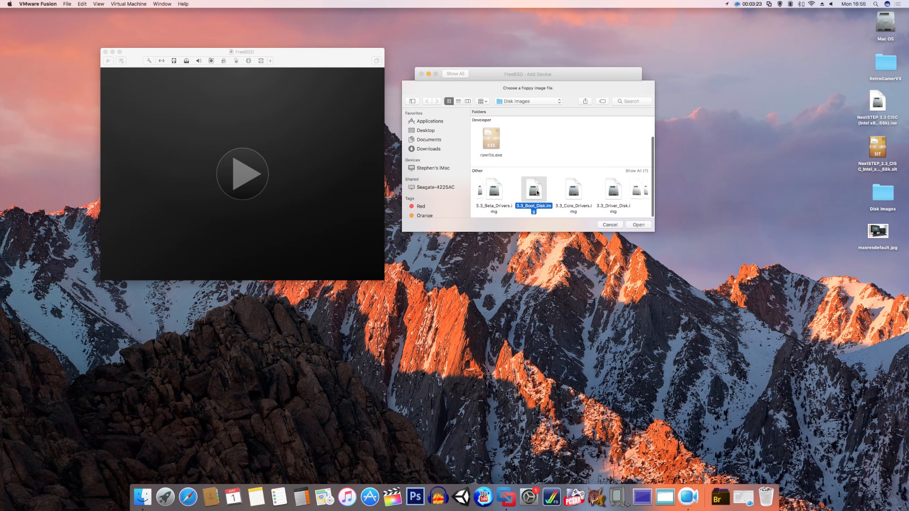
pyautogui.click(458, 101)
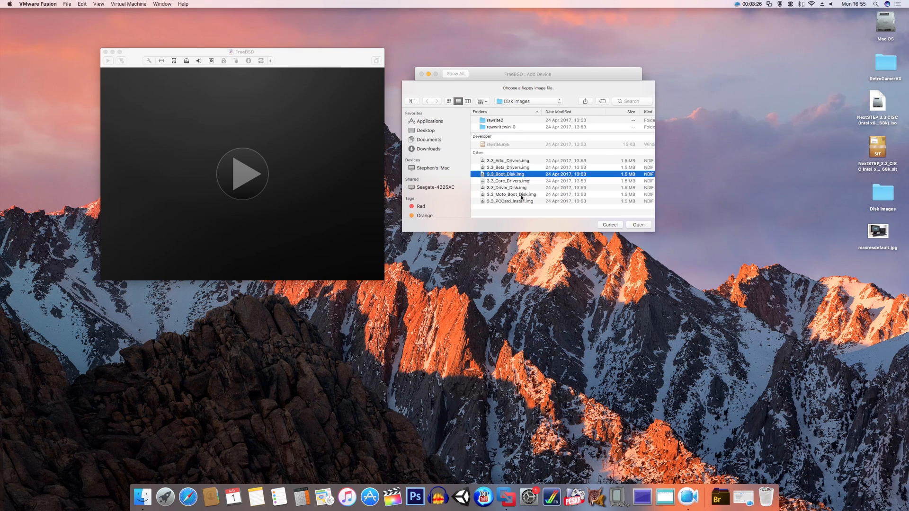
pyautogui.doubleClick(512, 174)
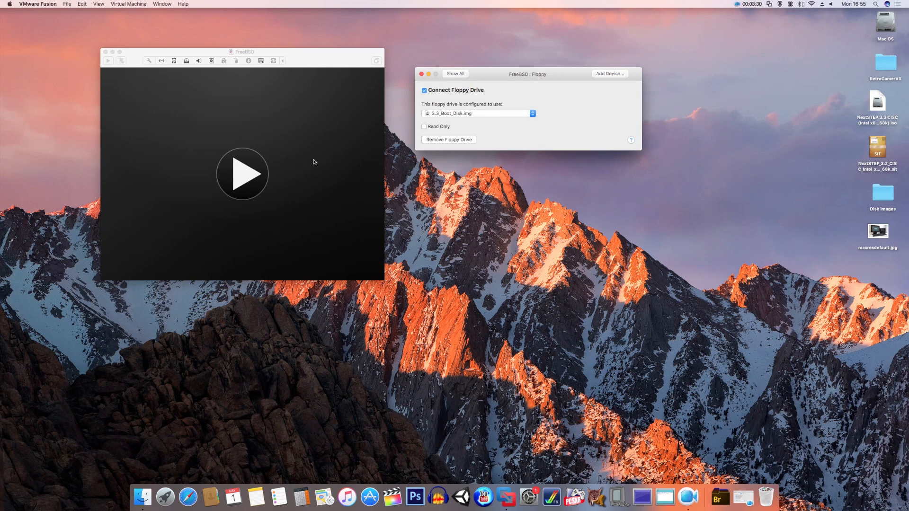
# Start the FreeBSD virtual machine, enlarge its display, and set the floppy settings window beside it
pyautogui.click(244, 175)
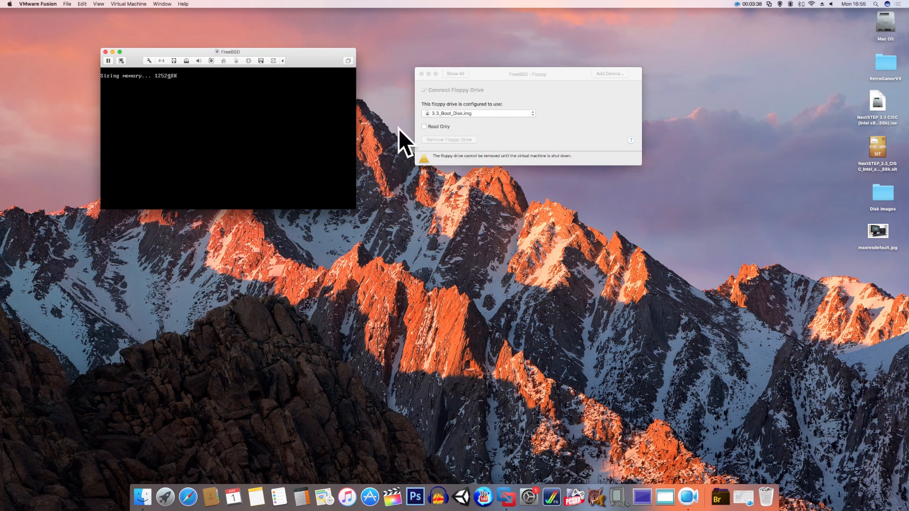
pyautogui.moveTo(354, 209); pyautogui.dragTo(451, 305)
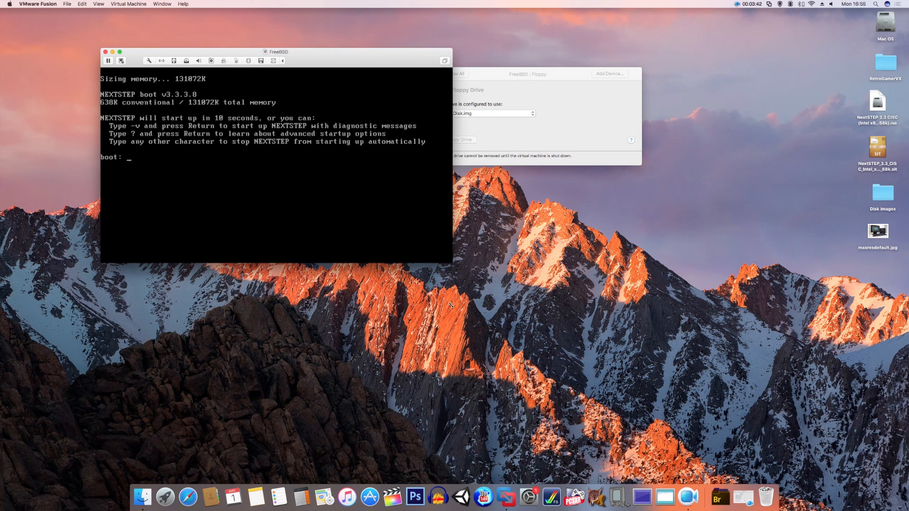
pyautogui.moveTo(538, 79); pyautogui.dragTo(621, 76)
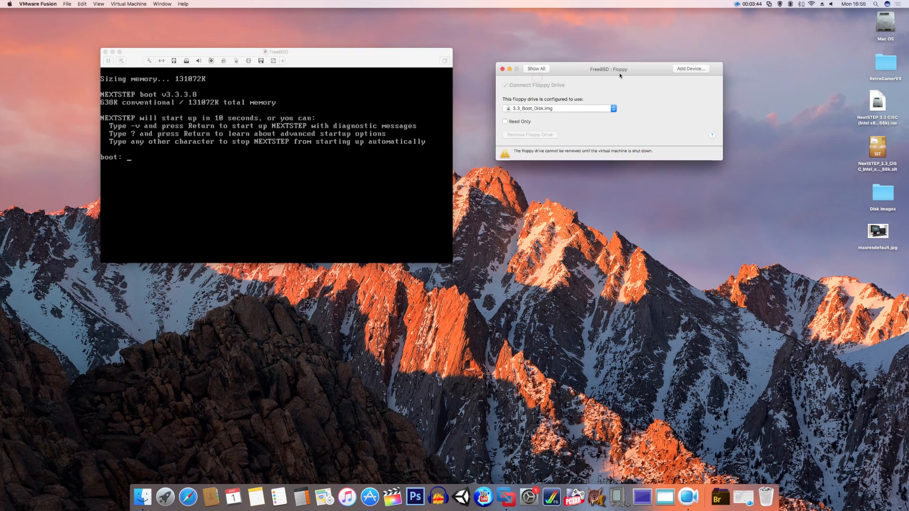
pyautogui.click(140, 159)
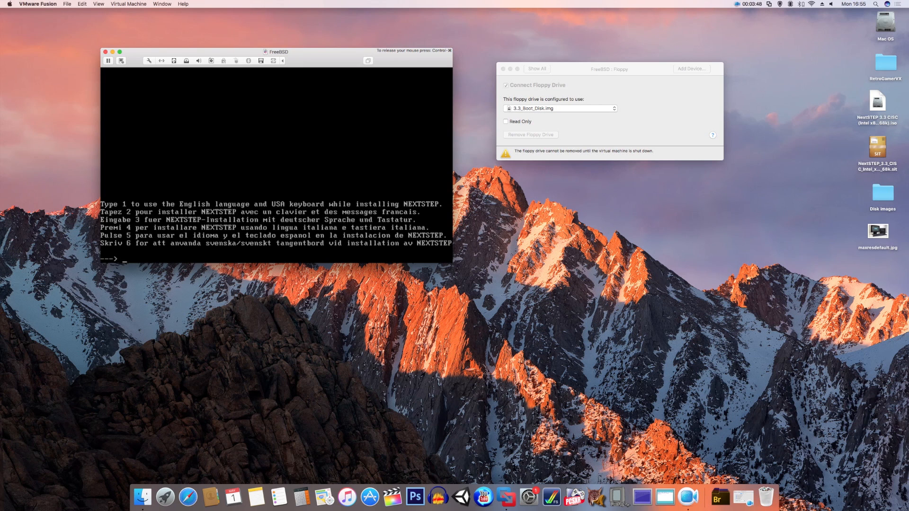
# Choose English with the USA keyboard for the installer and proceed with preparing to install NEXTSTEP
pyautogui.write('1')
pyautogui.press('Return')
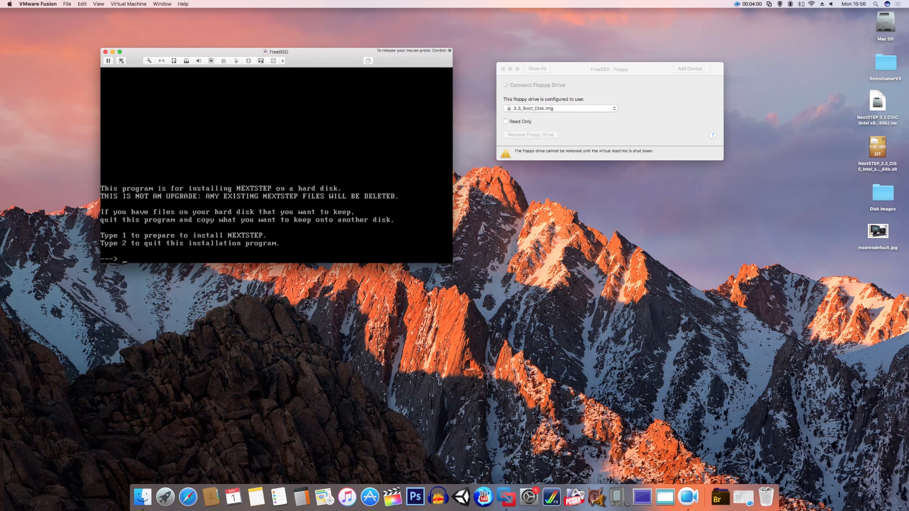
pyautogui.write('1')
pyautogui.press('Return')
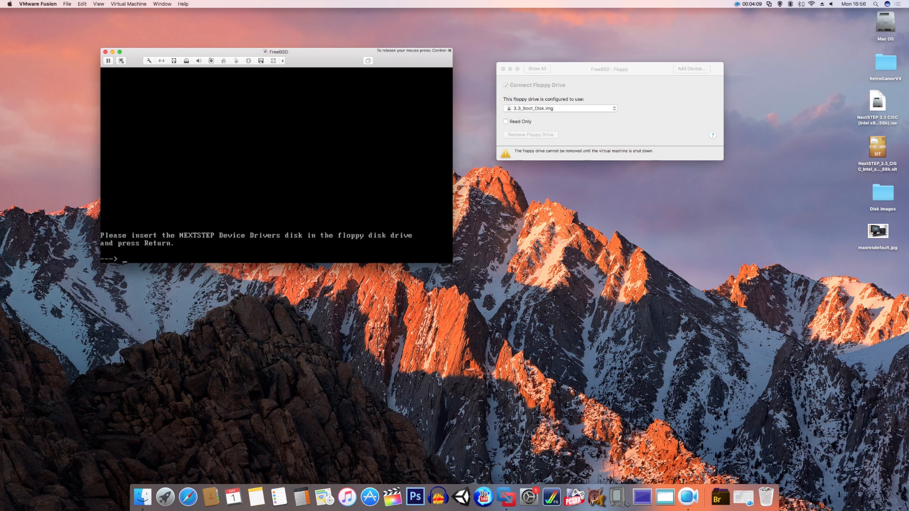
# Load 3.3_Driver_Disk.img into the floppy drive and choose the Adaptec 2940 PCI SCSI Adapter (v3.32) driver for the CD-ROM drive
pyautogui.press('ctrl+super')
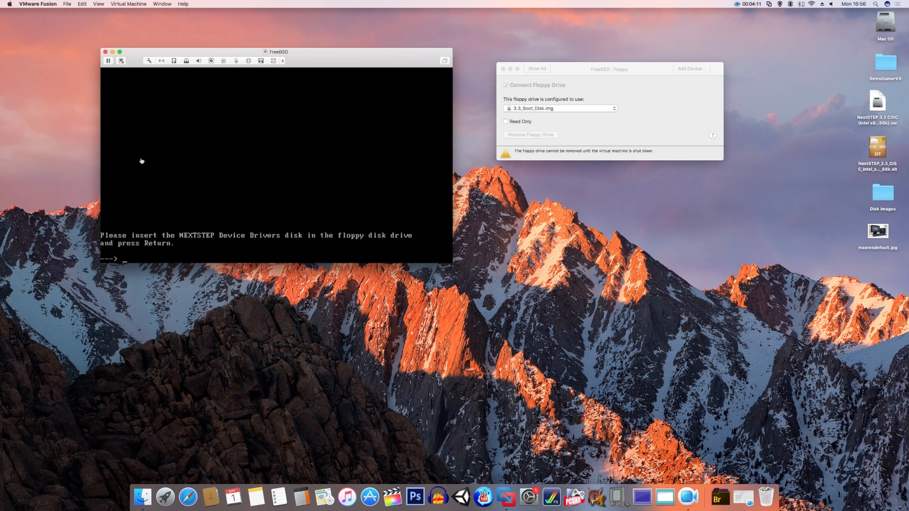
pyautogui.click(614, 108)
pyautogui.click(585, 121)
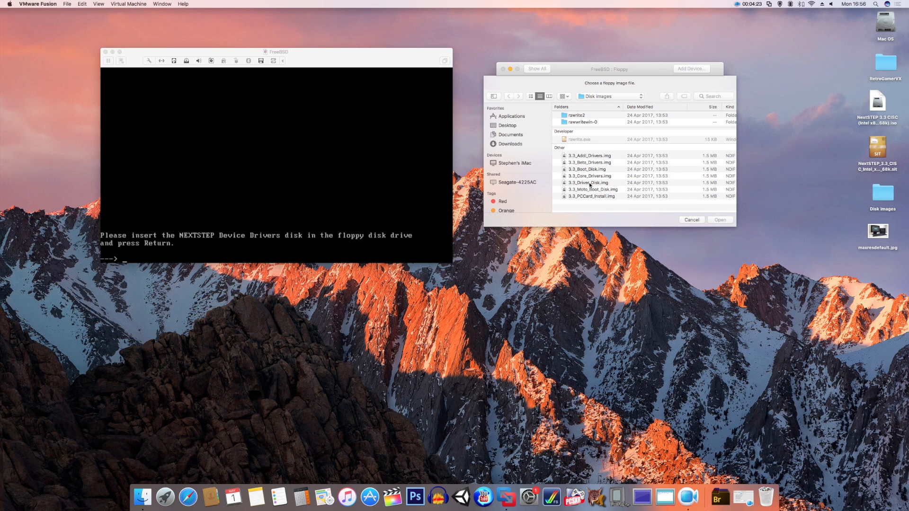
pyautogui.doubleClick(590, 184)
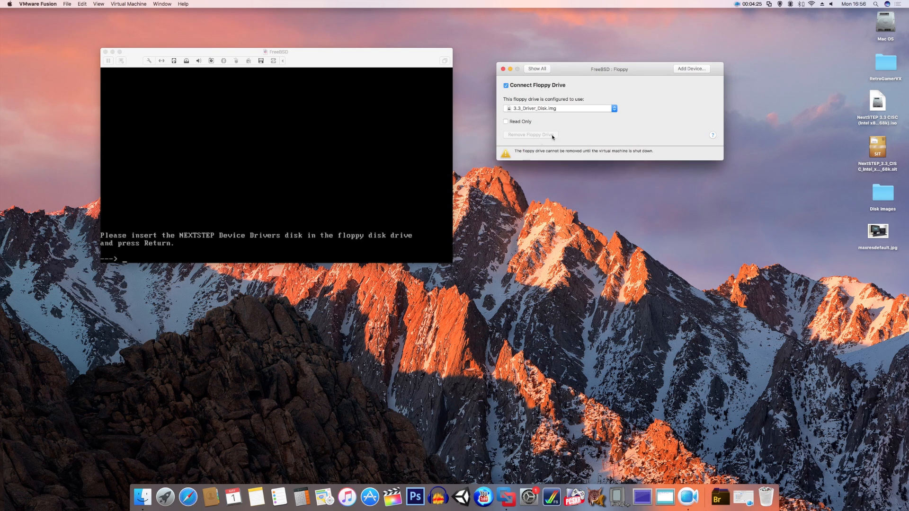
pyautogui.click(246, 226)
pyautogui.press('Return')
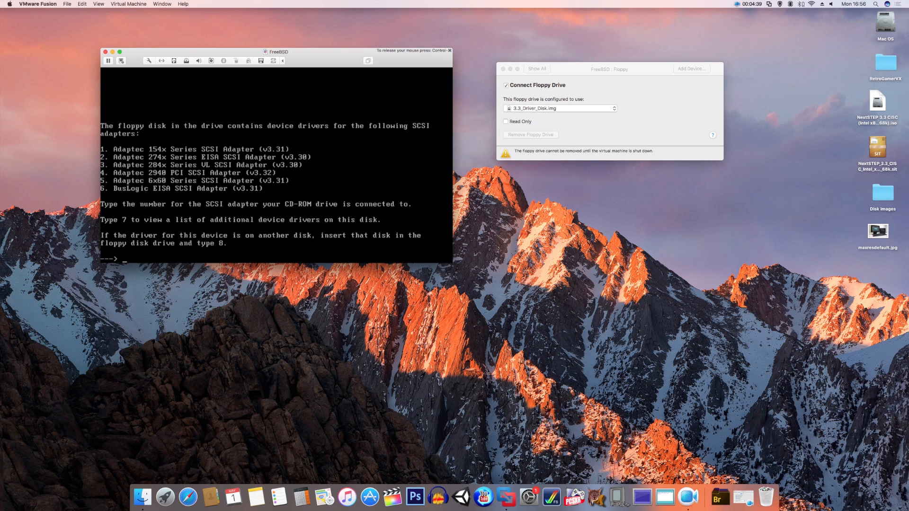
pyautogui.write('4')
pyautogui.press('Return')
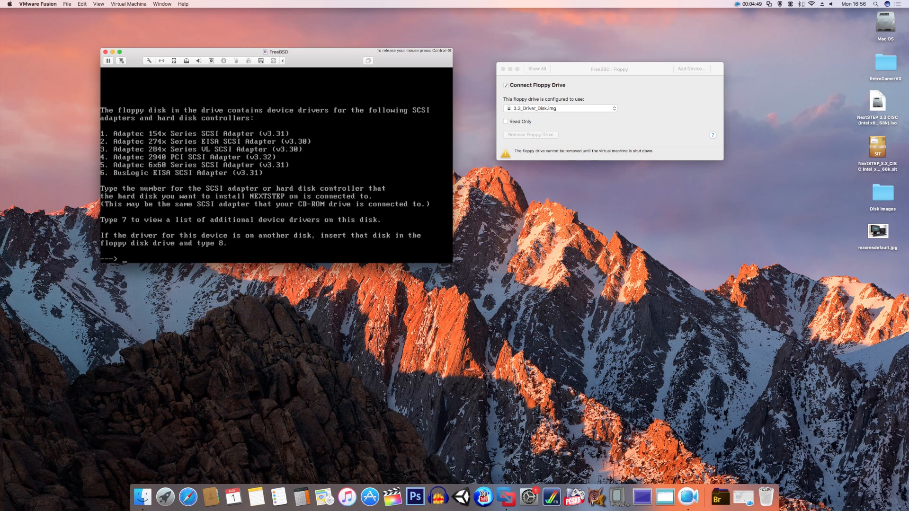
# Swap the floppy image to 3.3_Beta_Drivers.img and have the installer read hard disk controller drivers from that disk
pyautogui.press('ctrl+super')
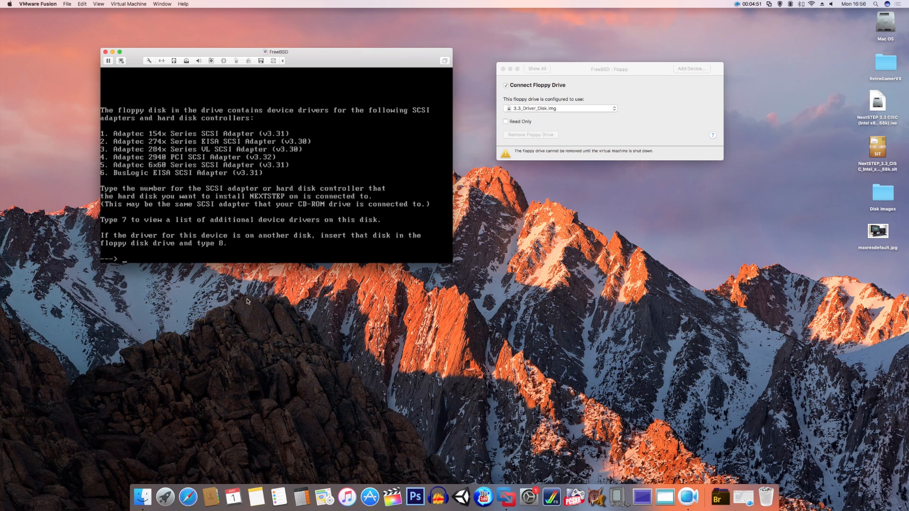
pyautogui.click(612, 107)
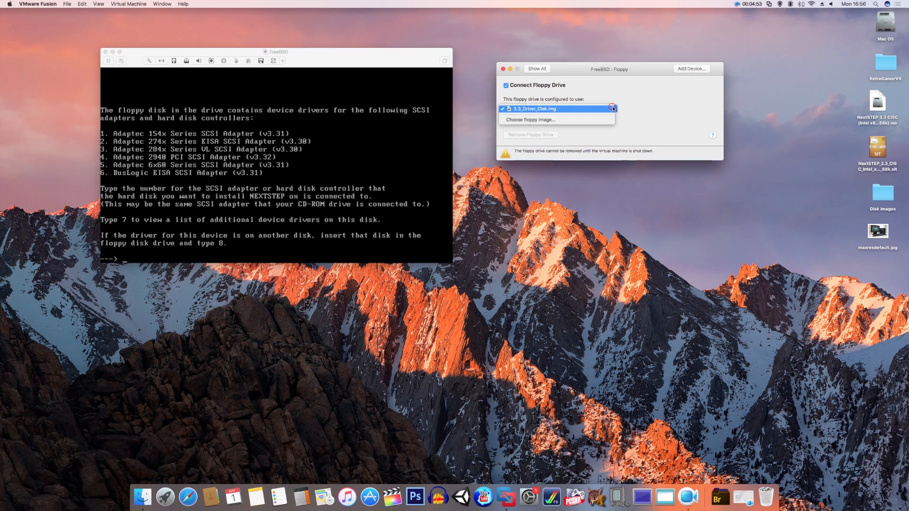
pyautogui.click(577, 121)
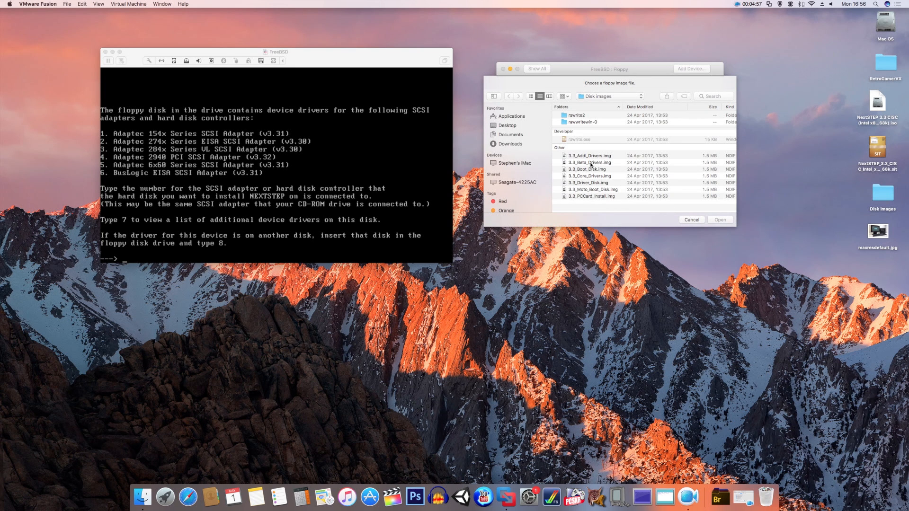
pyautogui.doubleClick(590, 162)
pyautogui.click(333, 182)
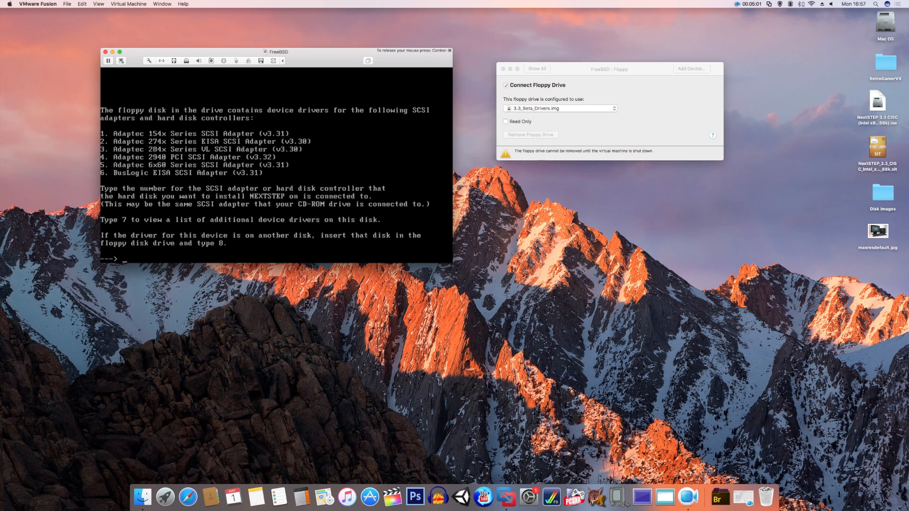
pyautogui.write('8')
pyautogui.press('Return')
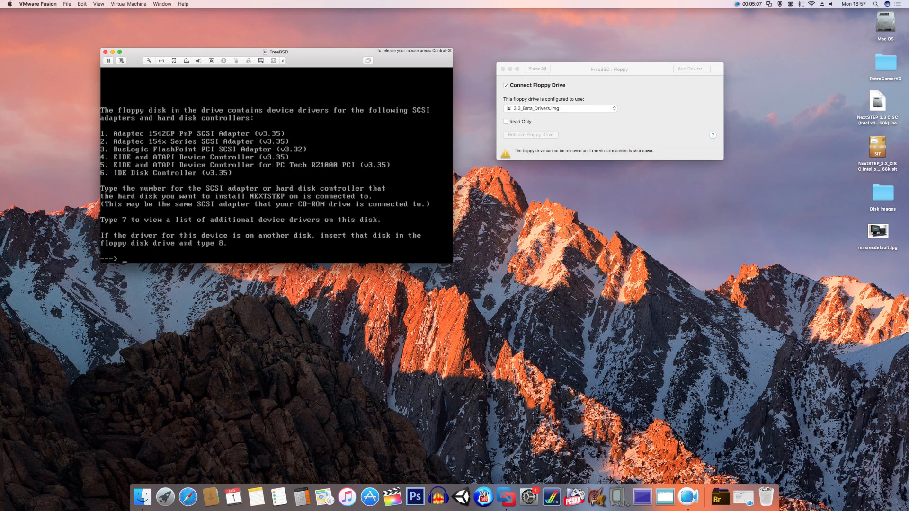
# Select the Primary/Secondary(Dual) EIDE and ATAPI Device Controllers (v3.35) driver for the hard disk and continue without additional drivers
pyautogui.write('7')
pyautogui.press('Return')
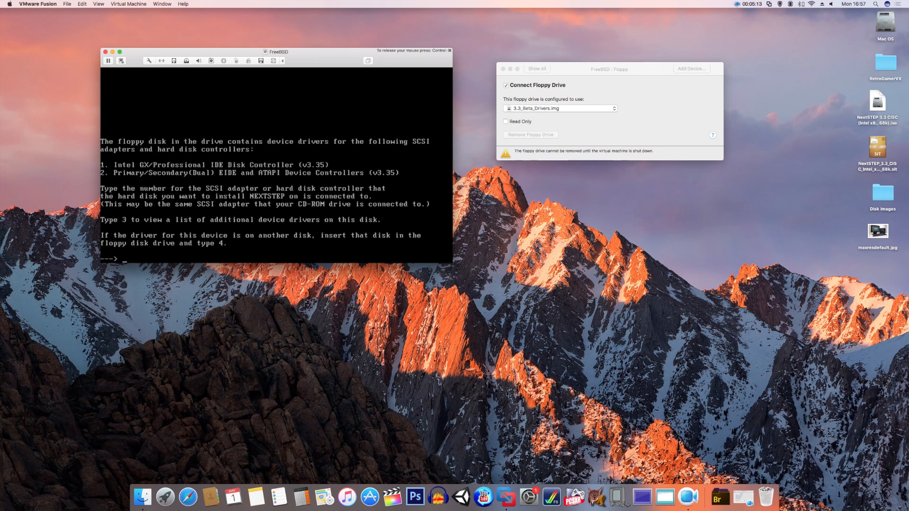
pyautogui.write('2')
pyautogui.press('Return')
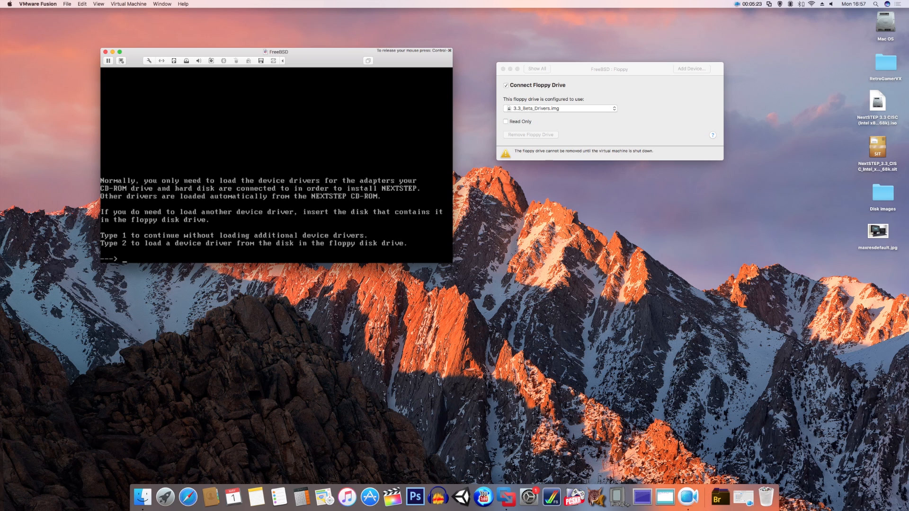
pyautogui.write('1')
pyautogui.press('Return')
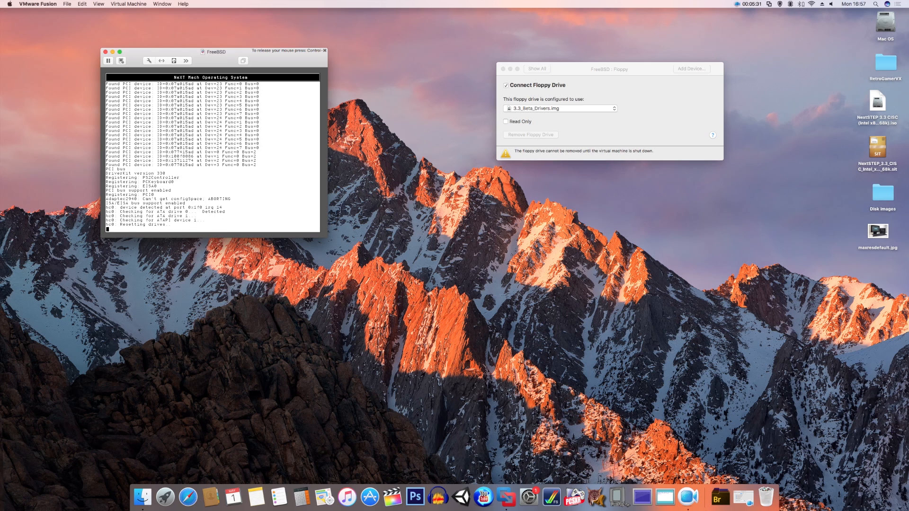
# Choose IDE Disk #1 for NEXTSTEP, erase the entire disk for it, and start the installation
pyautogui.moveTo(327, 238); pyautogui.dragTo(437, 319)
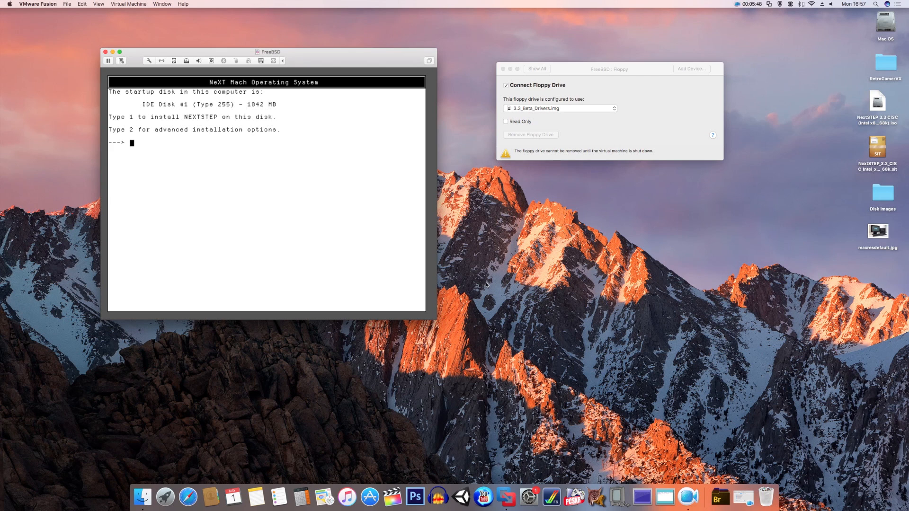
pyautogui.click(407, 279)
pyautogui.write('1')
pyautogui.press('Return')
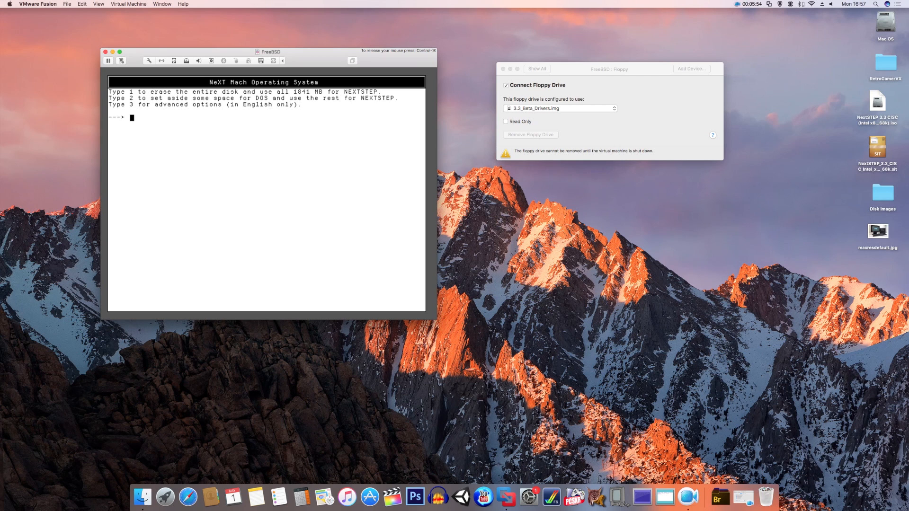
pyautogui.write('1')
pyautogui.press('Return')
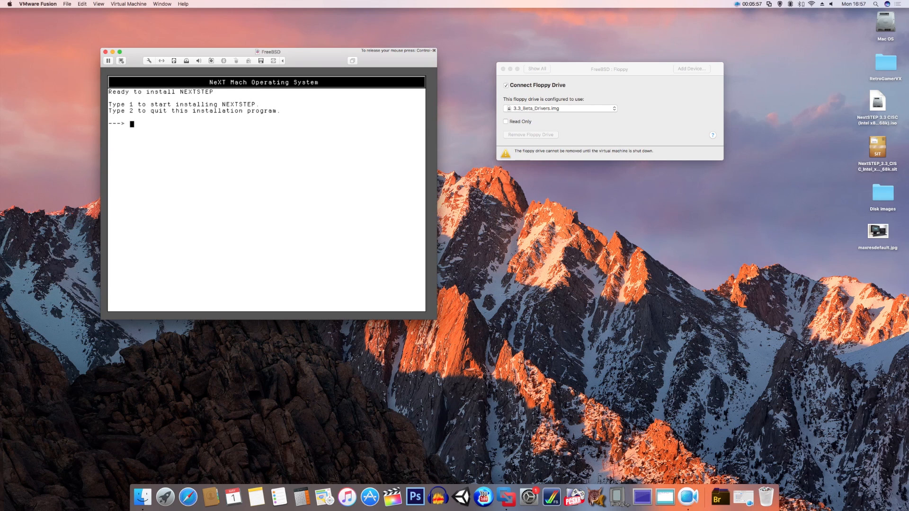
pyautogui.write('1')
pyautogui.press('Return')
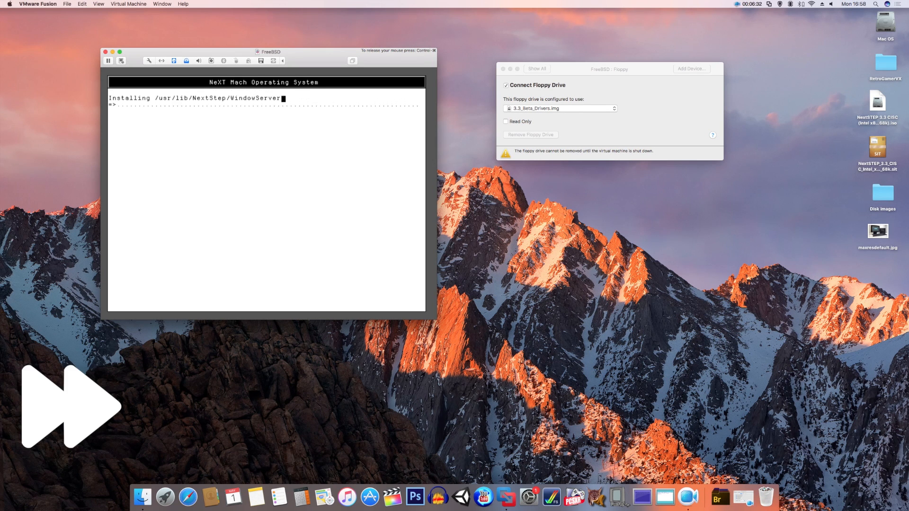
# Reselect 3.3_Beta_Drivers.img from the Disk Images folder as the floppy image
pyautogui.press('ctrl+super')
pyautogui.click(615, 109)
pyautogui.click(611, 119)
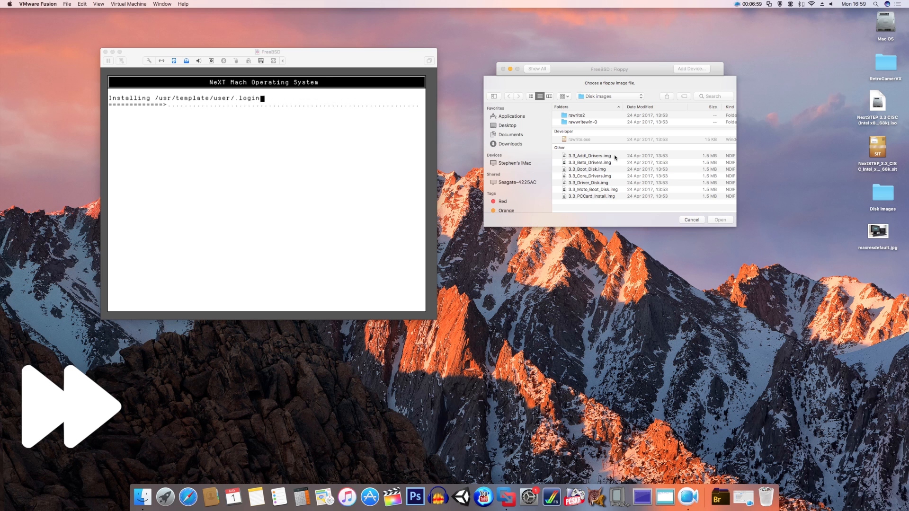
pyautogui.doubleClick(592, 163)
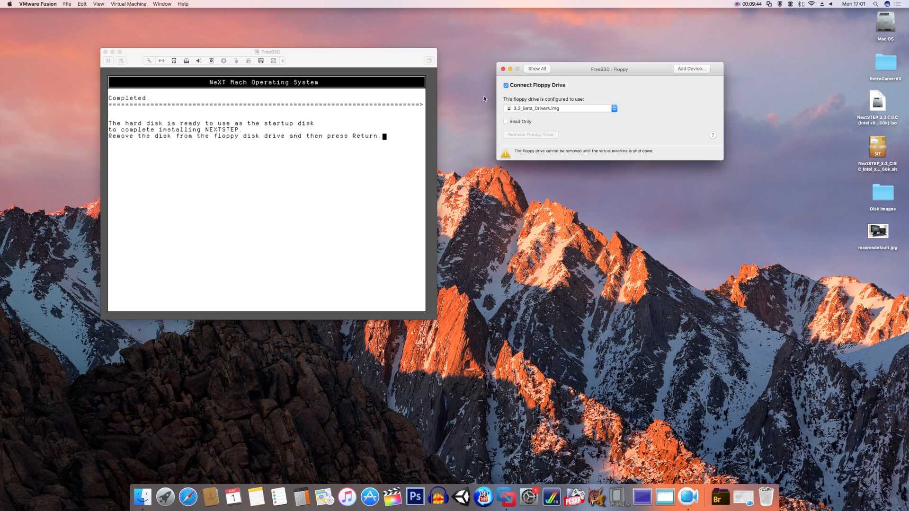
# Disconnect the floppy drive, restart the virtual machine from the hard disk, and boot NEXTSTEP
pyautogui.click(506, 85)
pyautogui.click(342, 167)
pyautogui.press('Return')
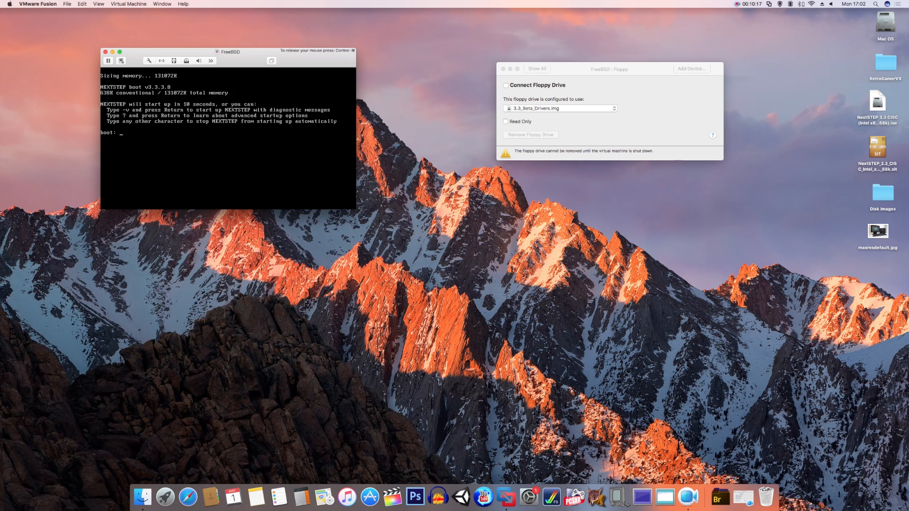
pyautogui.press('Return')
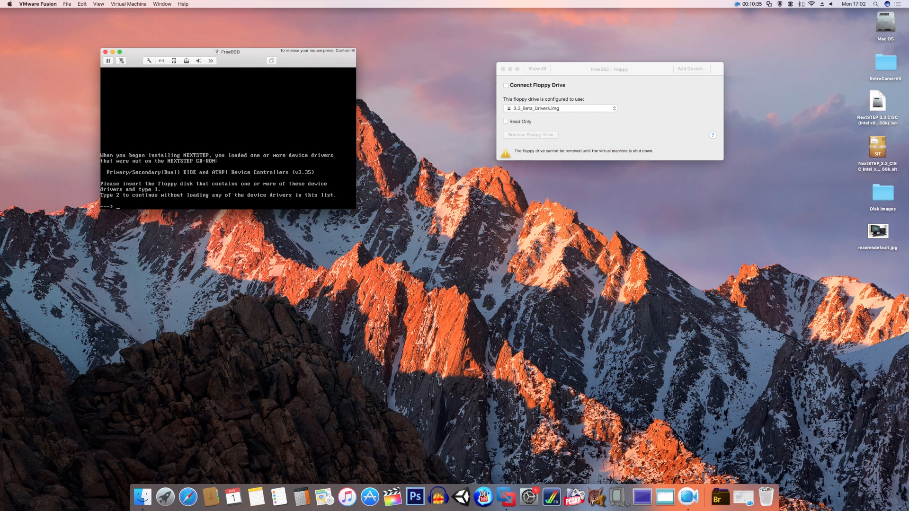
# Try to load the listed EIDE and ATAPI controller driver with the floppy drive disconnected
pyautogui.press('Return')
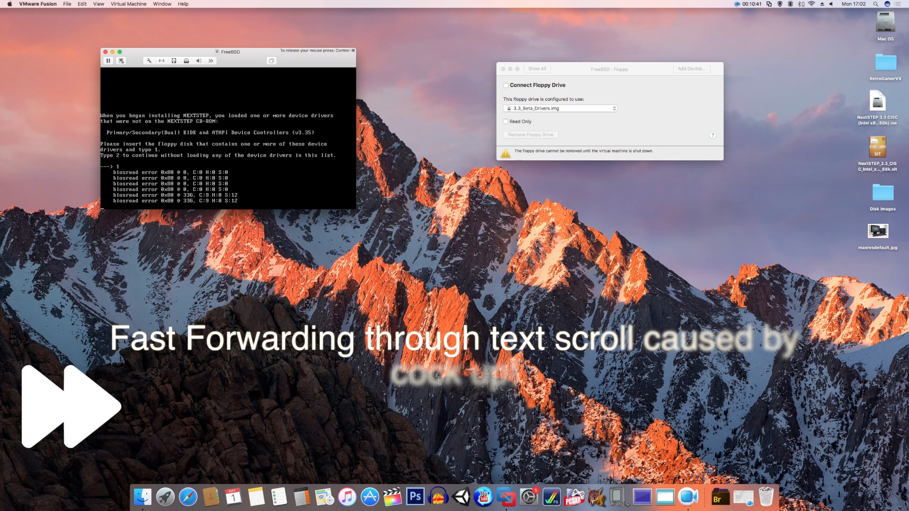
pyautogui.press('ctrl+super')
pyautogui.click(129, 4)
pyautogui.click(125, 31)
pyautogui.click(251, 108)
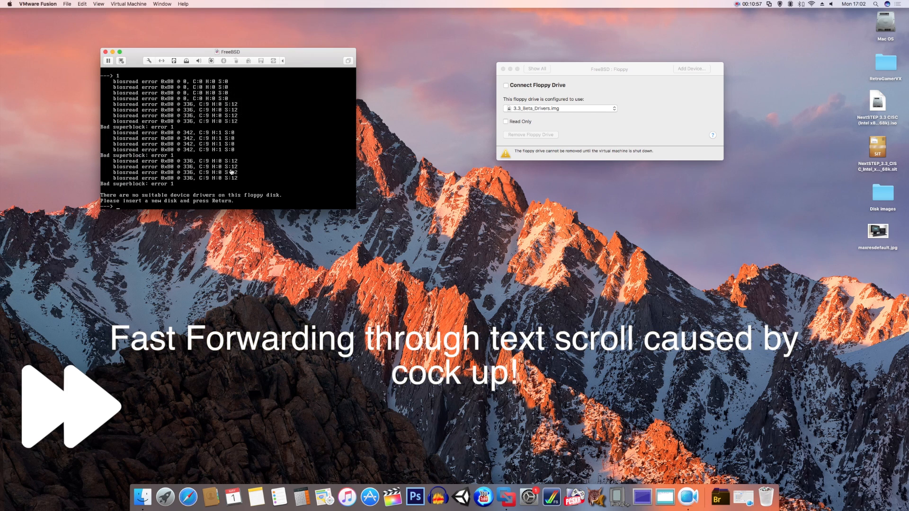
# Reconnect the floppy drive with 3.3_Beta_Drivers.img and load the Primary/Secondary(Dual) EIDE and ATAPI Device Controllers driver from it
pyautogui.click(506, 85)
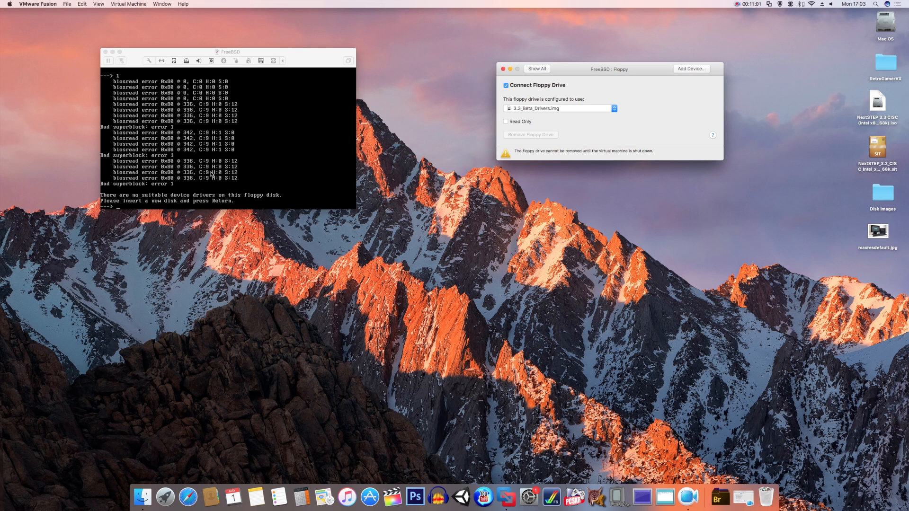
pyautogui.click(191, 205)
pyautogui.press('Return')
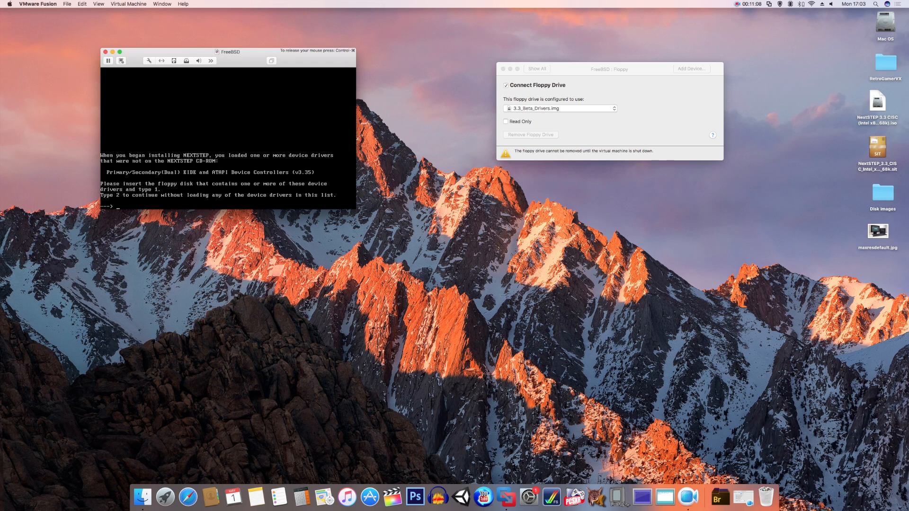
pyautogui.write('1')
pyautogui.press('Return')
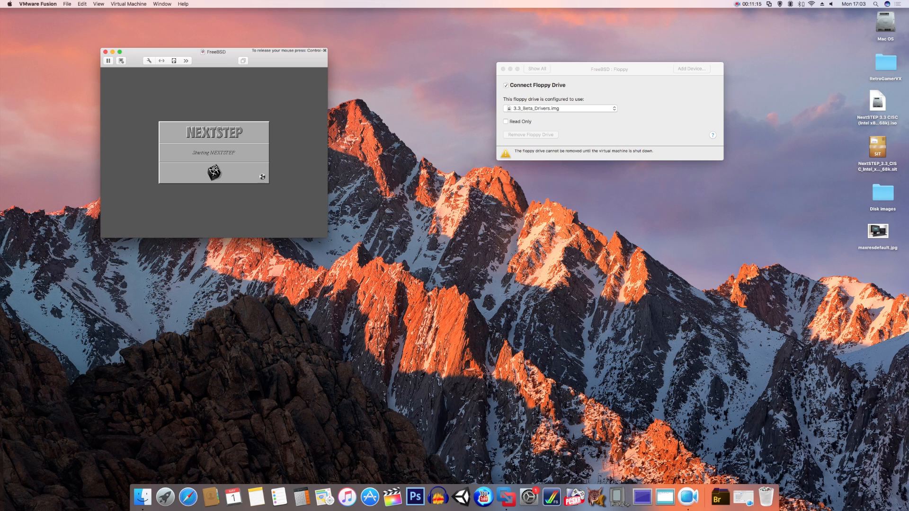
# Show the virtual machine in full screen and accept the request for the EIDE and ATAPI driver disk
pyautogui.press('ctrl+super')
pyautogui.click(120, 52)
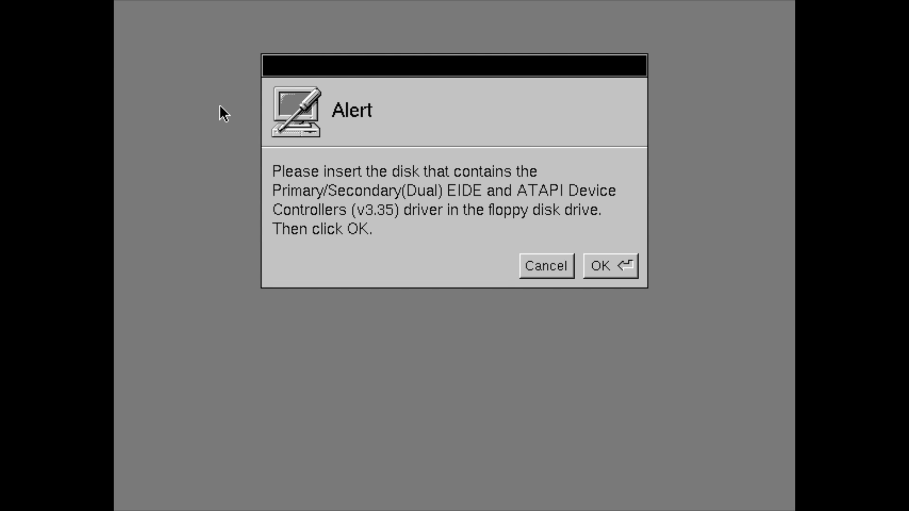
pyautogui.click(628, 266)
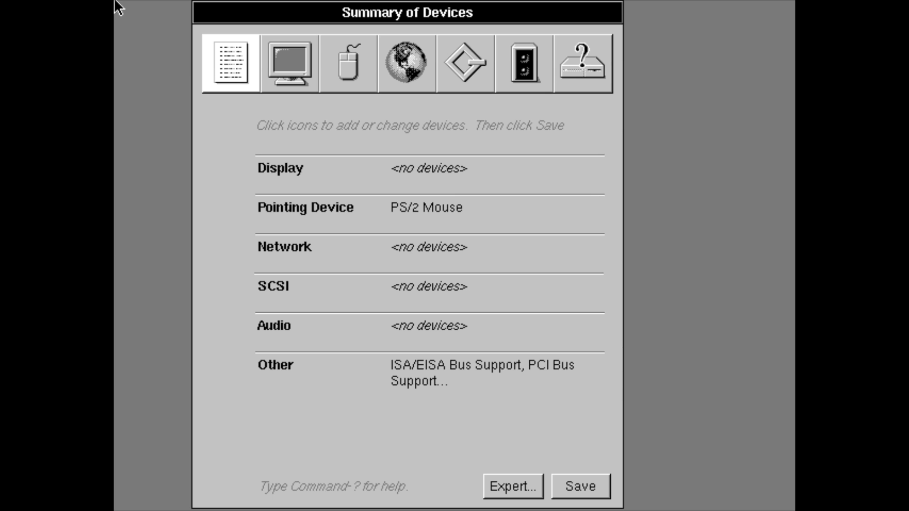
# Look through the available display drivers without adding one
pyautogui.click(297, 73)
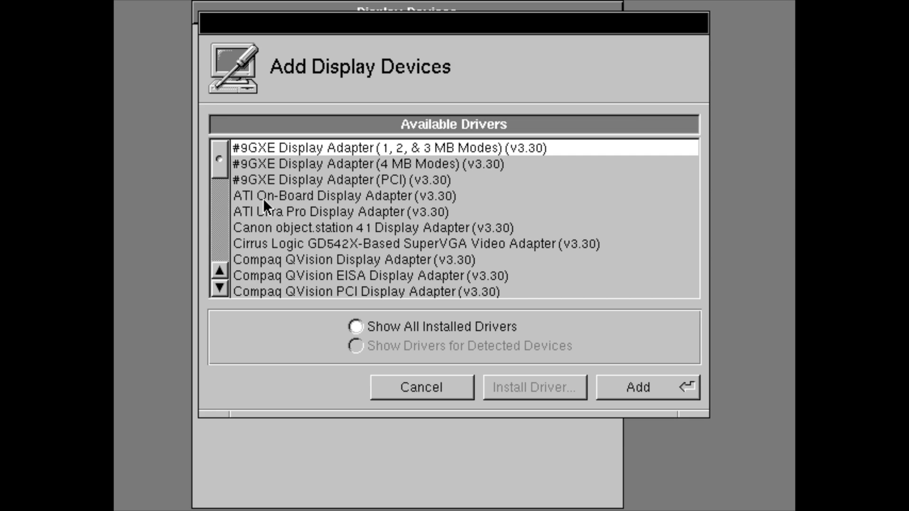
pyautogui.moveTo(225, 153)
pyautogui.mouseDown()
pyautogui.moveTo(223, 235)
pyautogui.moveTo(224, 151)
pyautogui.mouseUp()
pyautogui.click(409, 389)
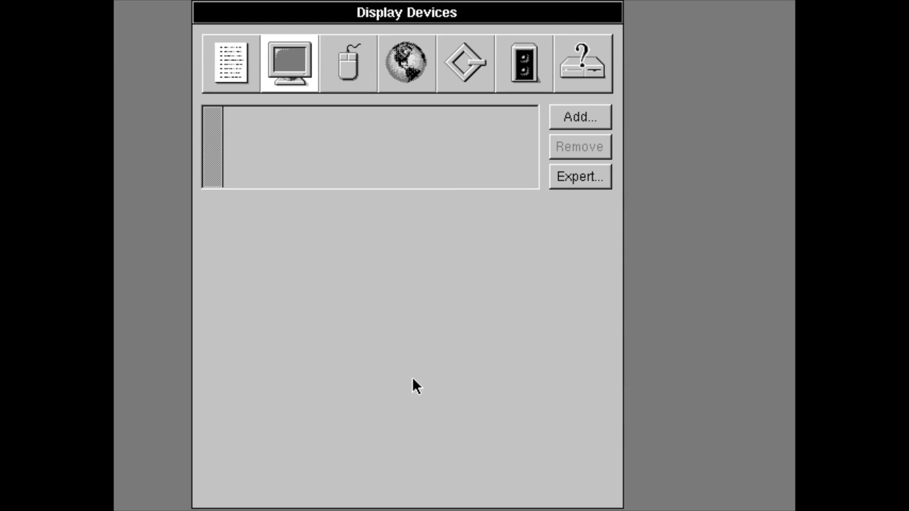
# Set the PS/2-style mouse's resolution to 97 dots per inch
pyautogui.click(349, 67)
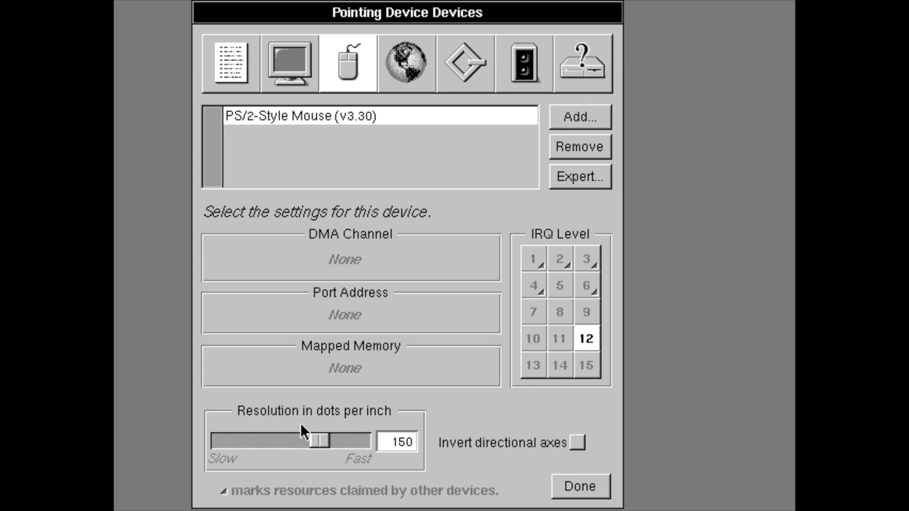
pyautogui.moveTo(318, 439); pyautogui.dragTo(340, 440)
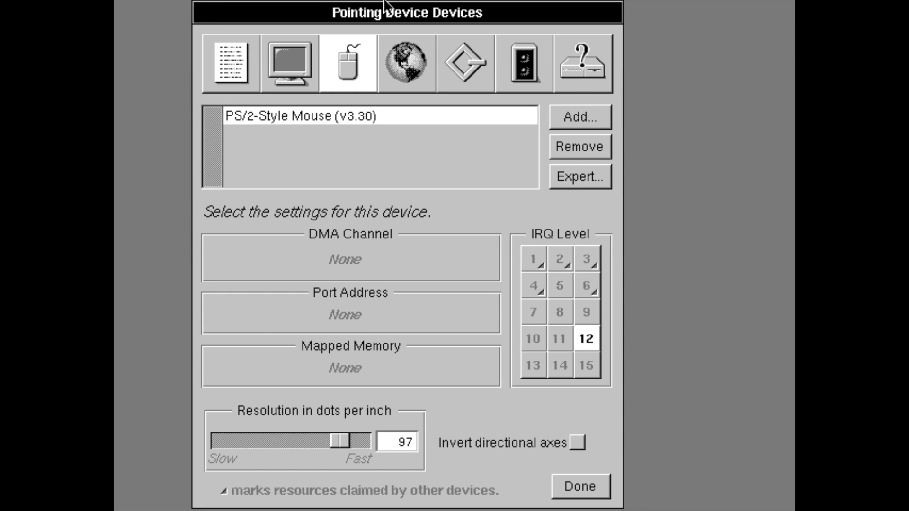
# Look through the available network, SCSI and audio drivers without adding any device
pyautogui.click(381, 65)
pyautogui.click(580, 117)
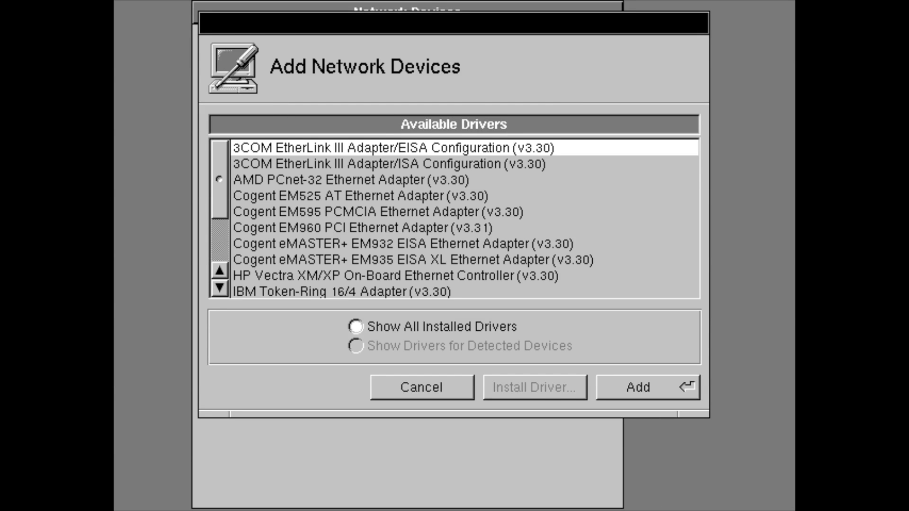
pyautogui.click(394, 388)
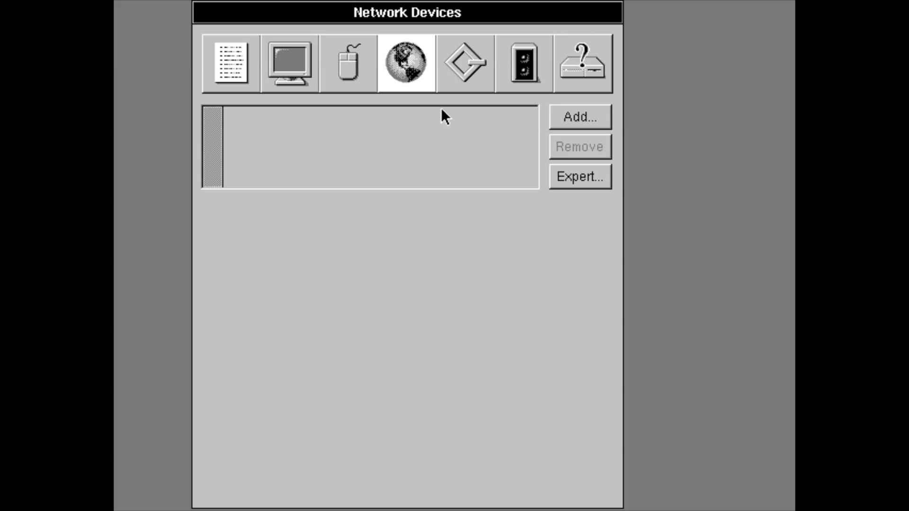
pyautogui.doubleClick(459, 63)
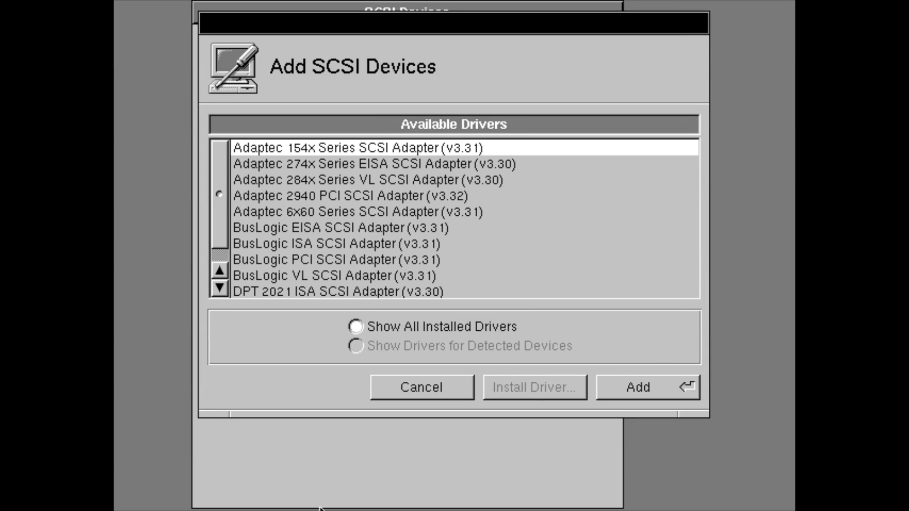
pyautogui.click(382, 389)
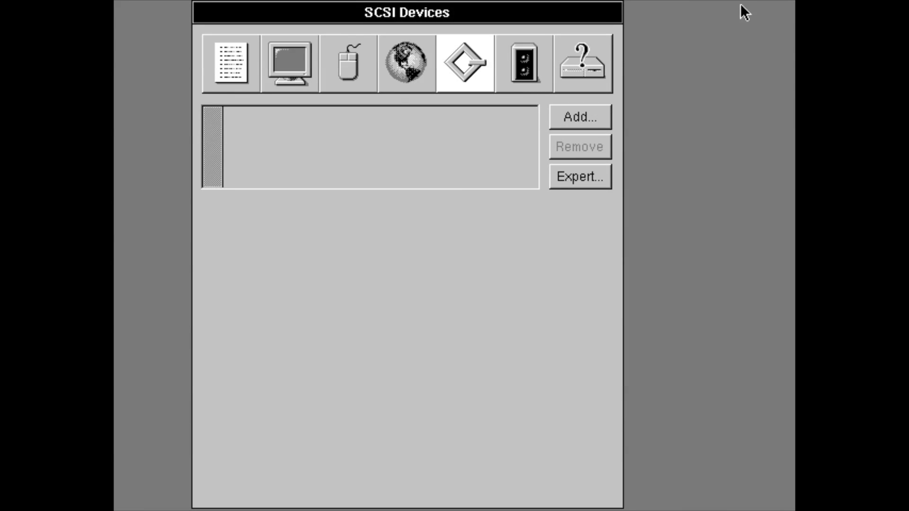
pyautogui.doubleClick(530, 52)
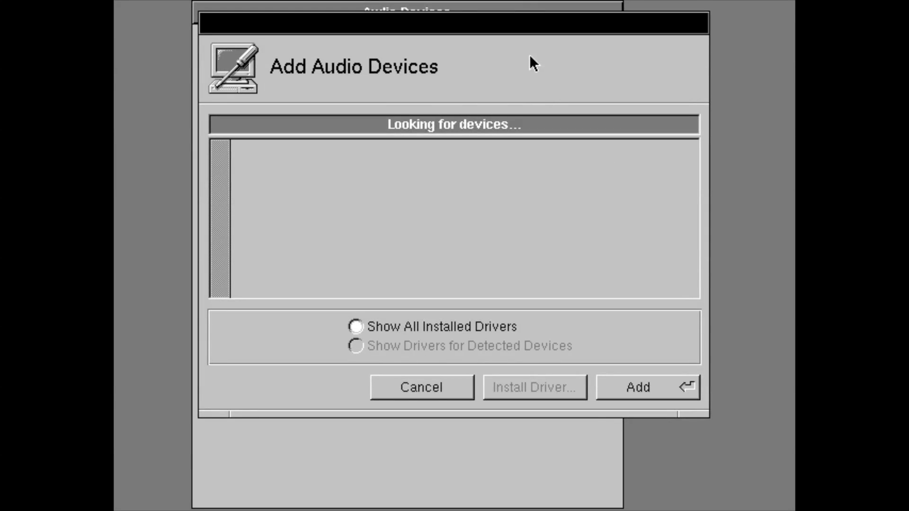
pyautogui.click(403, 387)
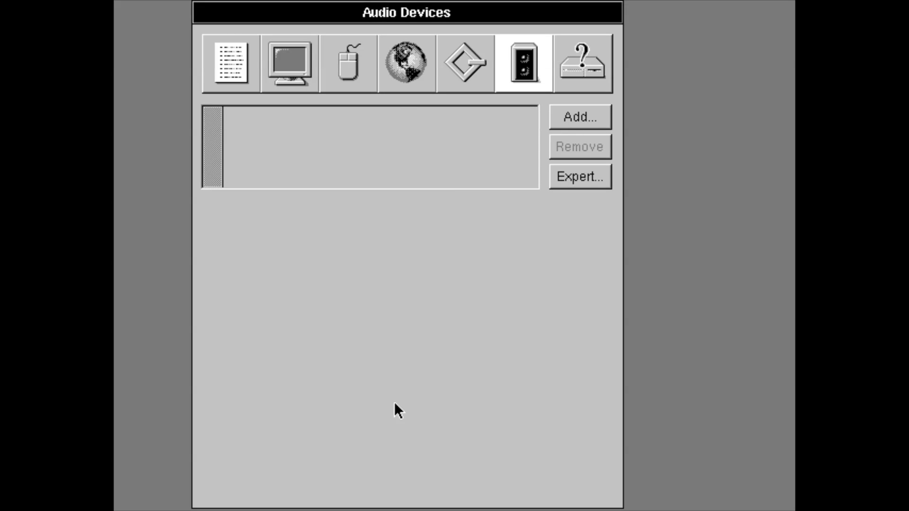
# Review the other devices and save the device configuration anyway, without a display configured
pyautogui.click(592, 56)
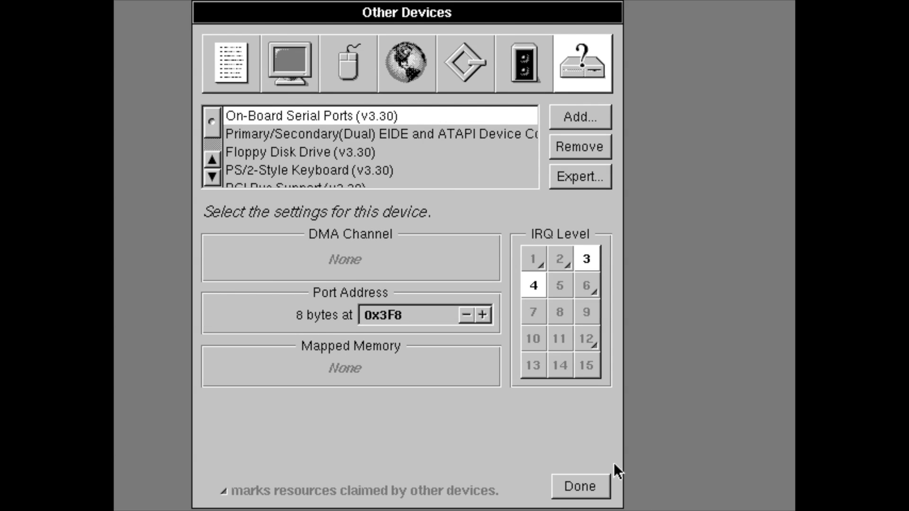
pyautogui.click(595, 489)
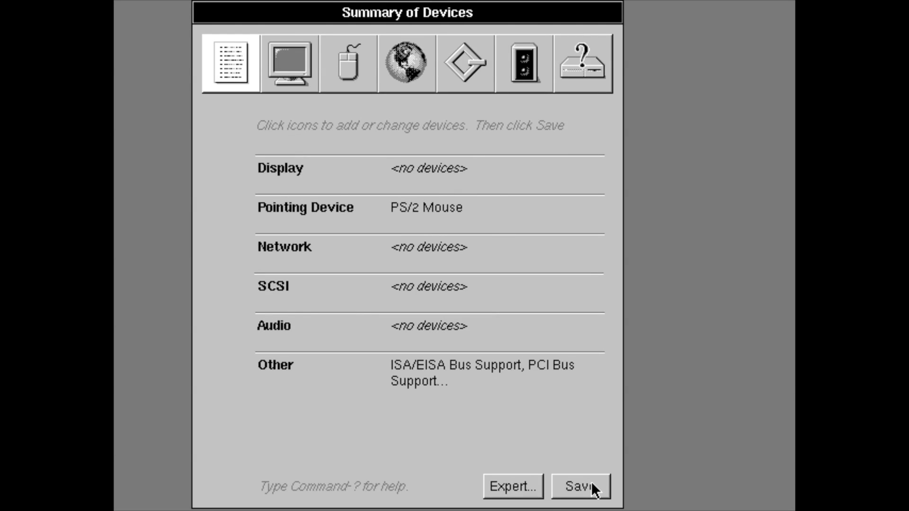
pyautogui.click(590, 486)
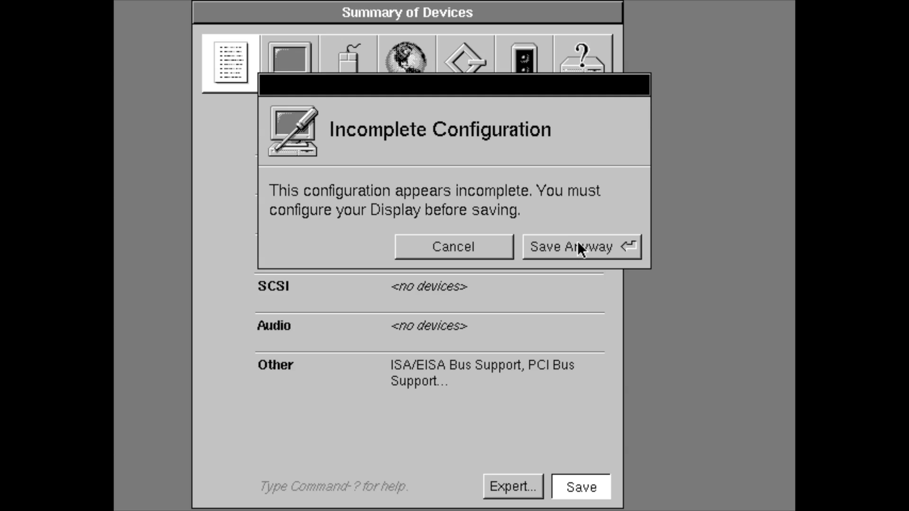
pyautogui.click(577, 242)
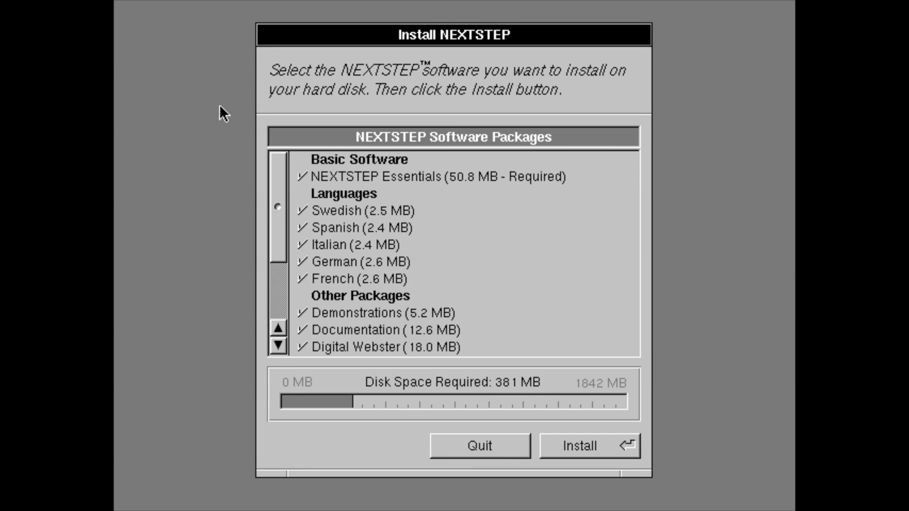
# Exclude the Swedish, Spanish, Italian, German and French language packages and install the remaining NEXTSTEP software
pyautogui.click(302, 210)
pyautogui.click(302, 228)
pyautogui.click(303, 245)
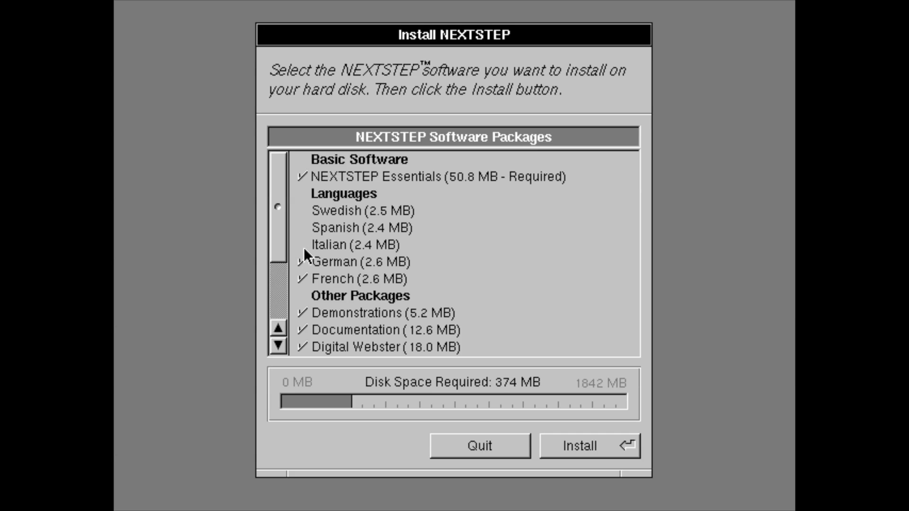
pyautogui.click(303, 265)
pyautogui.click(304, 280)
pyautogui.click(595, 450)
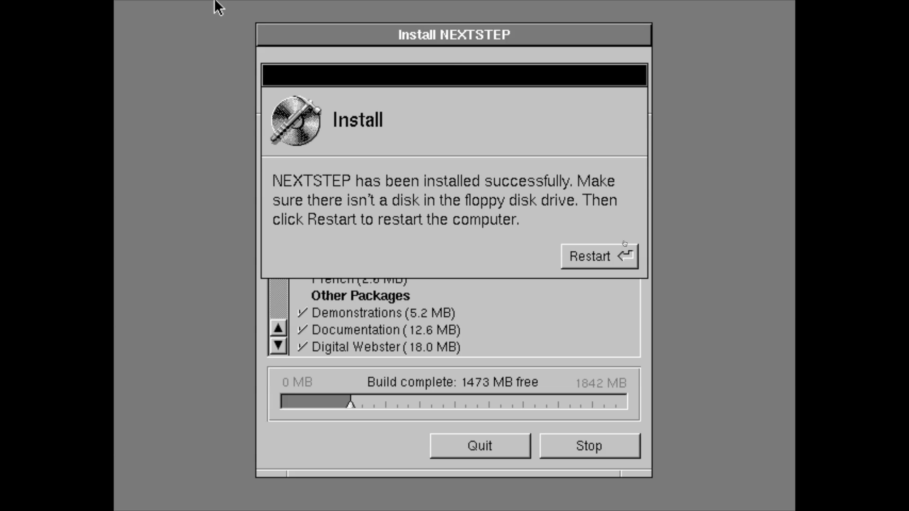
# Disconnect the virtual machine's floppy drive and restart the computer from the installer
pyautogui.moveTo(126, 3)
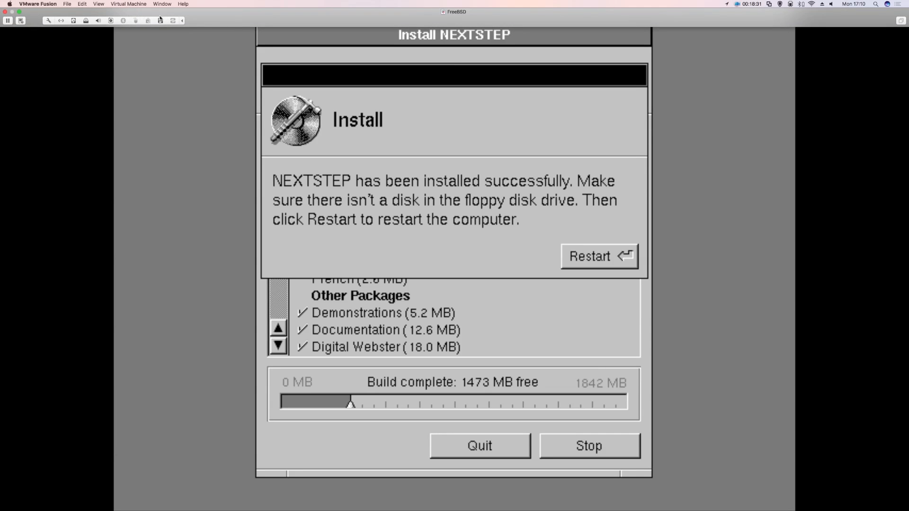
pyautogui.click(124, 5)
pyautogui.moveTo(135, 184)
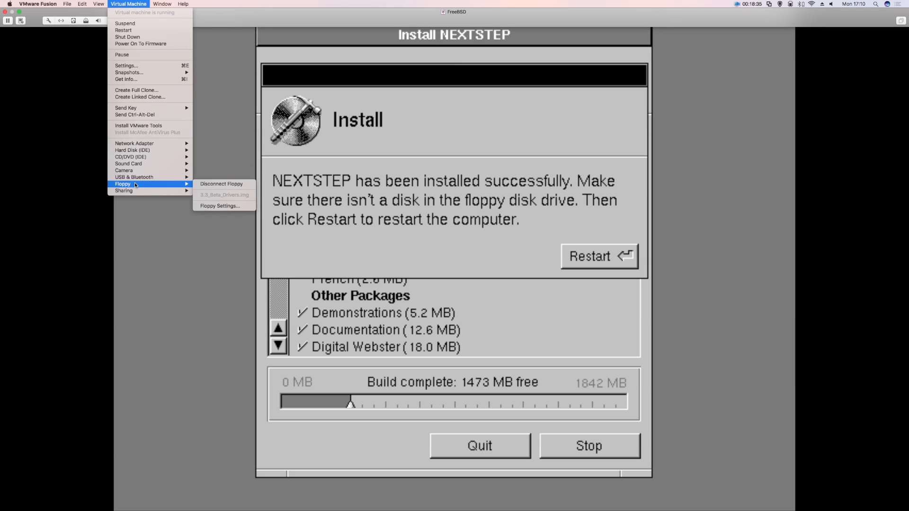
pyautogui.click(221, 184)
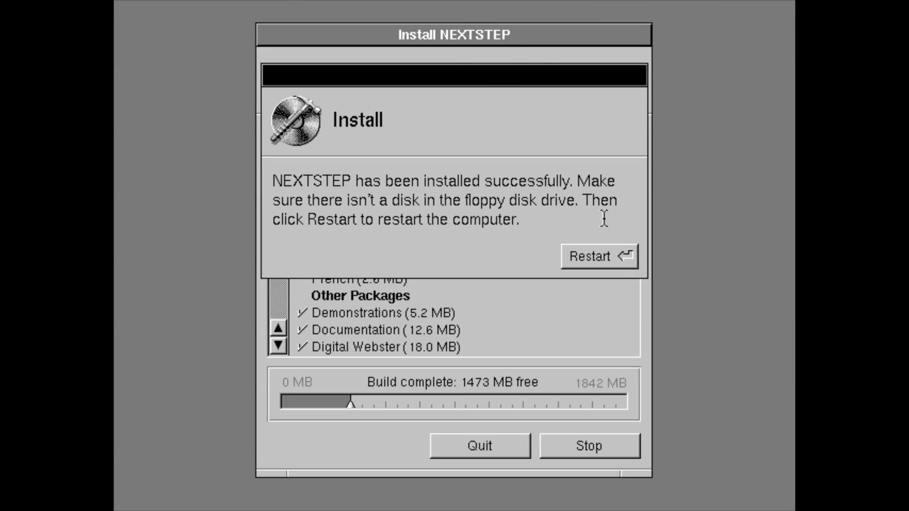
pyautogui.click(602, 258)
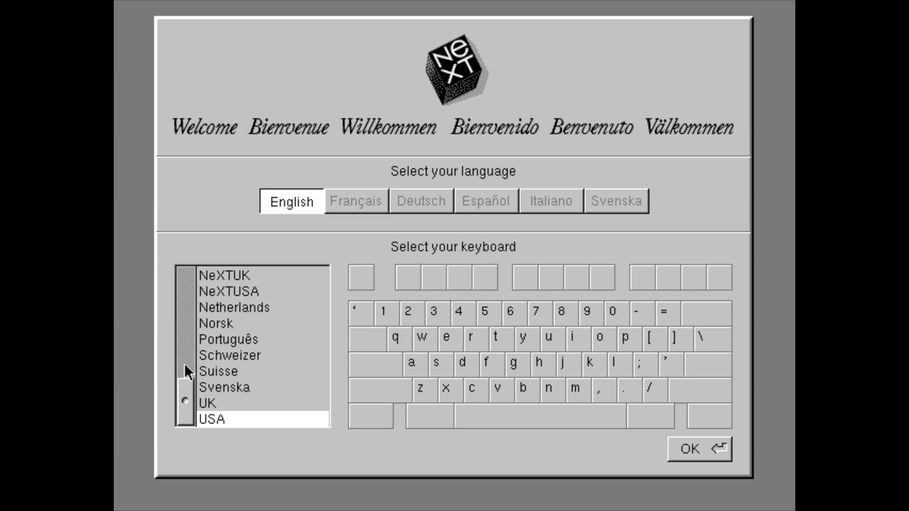
# Choose the UK keyboard with the English language and confirm the selections
pyautogui.click(223, 404)
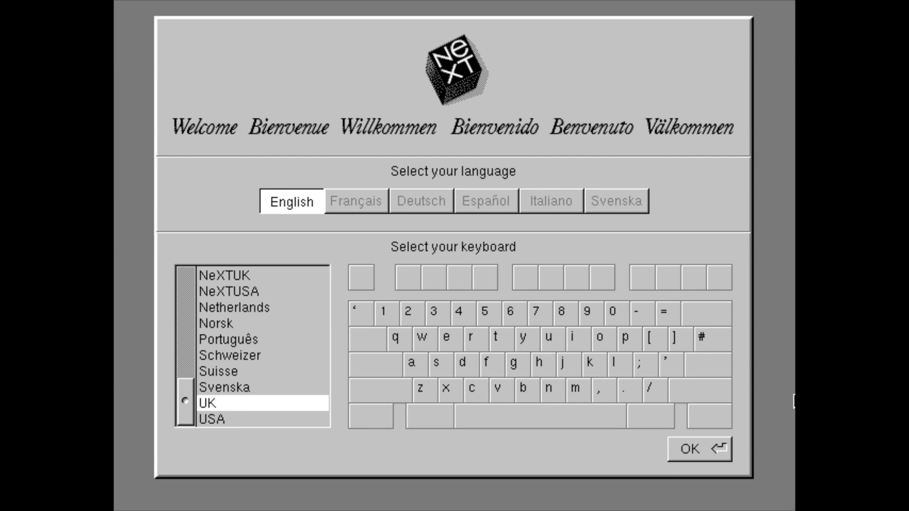
pyautogui.click(688, 448)
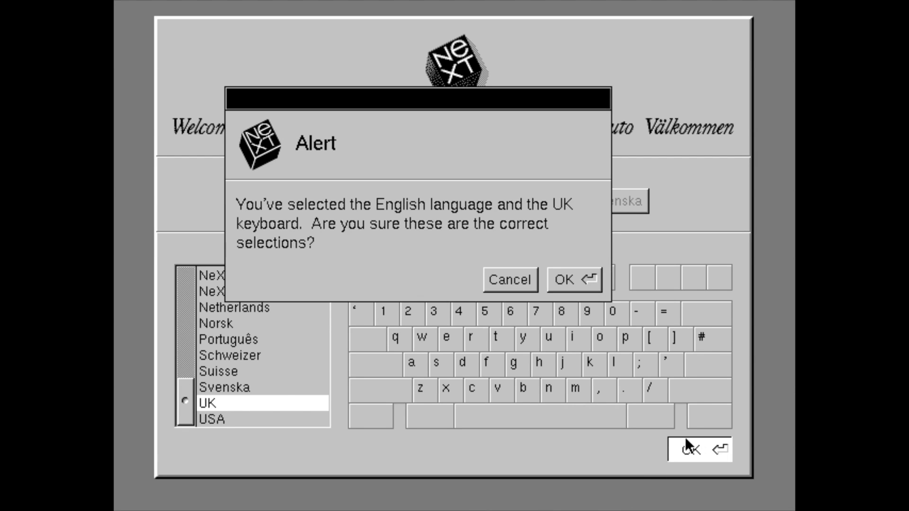
pyautogui.click(586, 280)
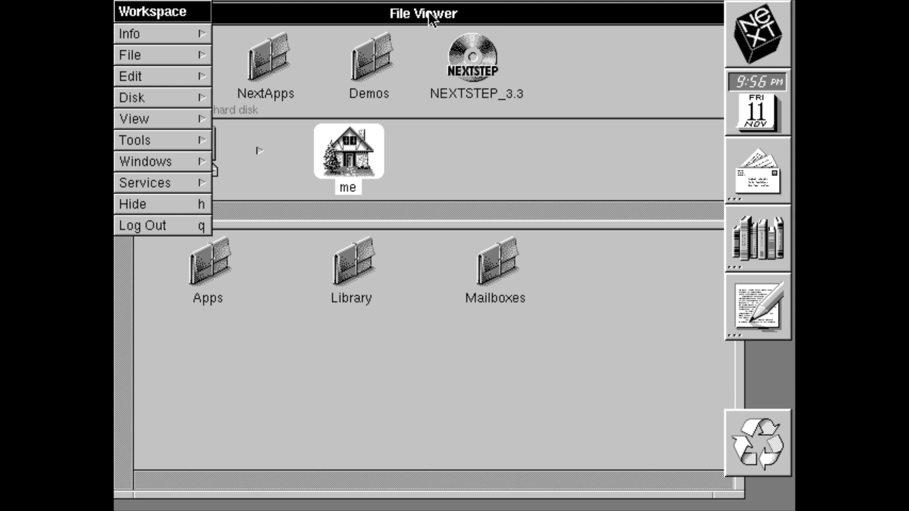
# Shrink the File Viewer window and reposition it between the Workspace menu and the dock
pyautogui.moveTo(428, 10); pyautogui.dragTo(379, 31)
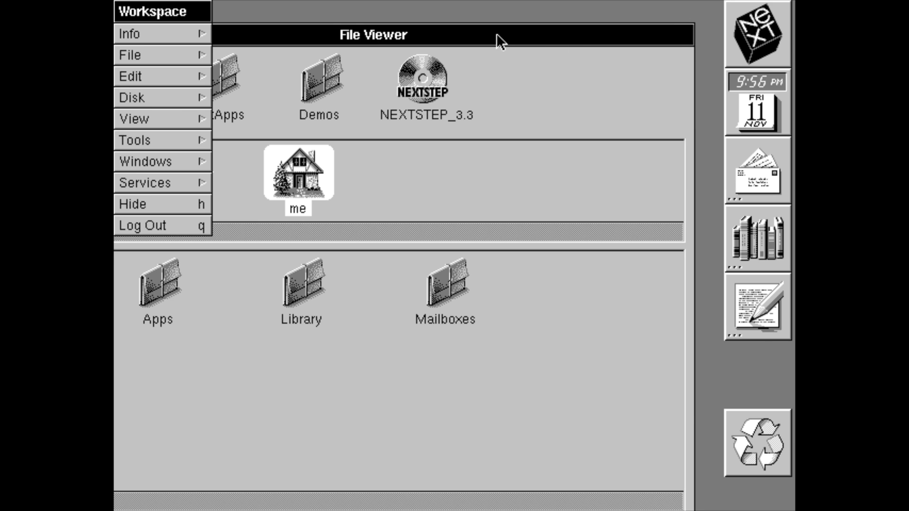
pyautogui.moveTo(496, 34); pyautogui.dragTo(564, 1)
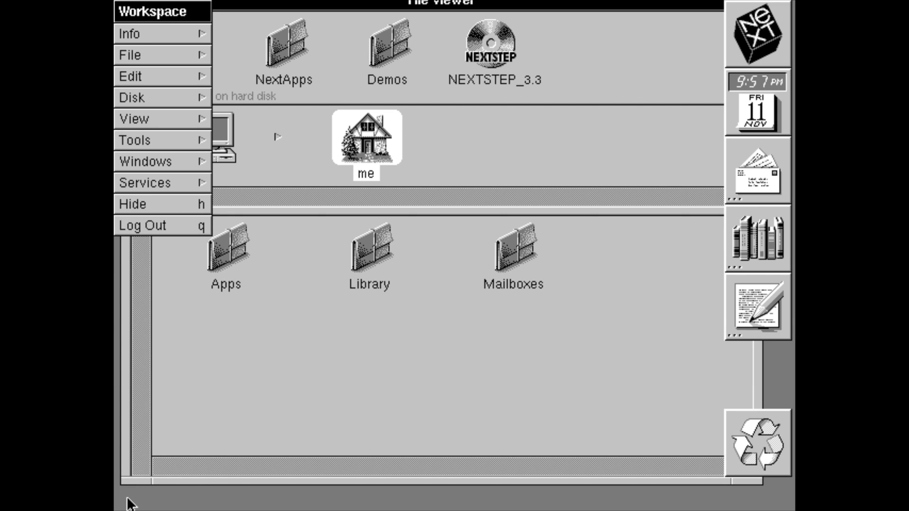
pyautogui.moveTo(127, 484); pyautogui.dragTo(209, 349)
pyautogui.moveTo(577, 10); pyautogui.dragTo(502, 73)
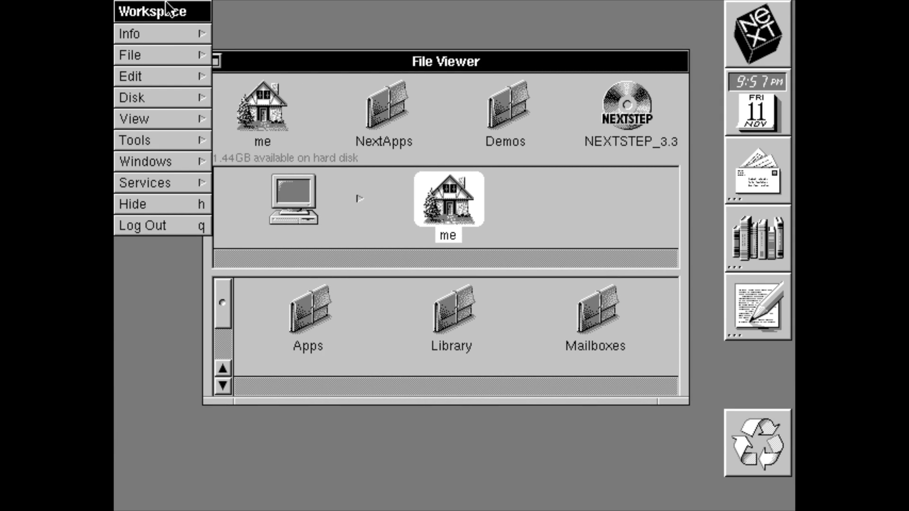
# View the Workspace Manager's info panel and legal notice, closing each one
pyautogui.click(161, 31)
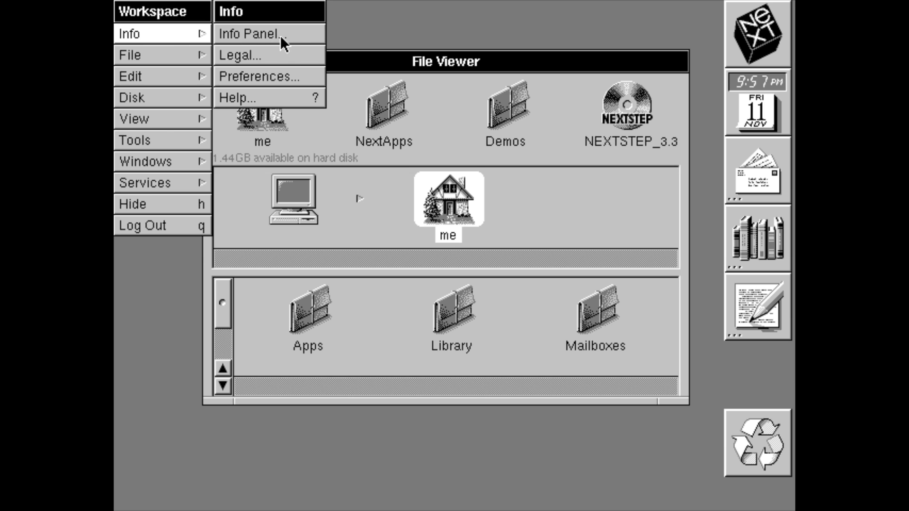
pyautogui.click(263, 31)
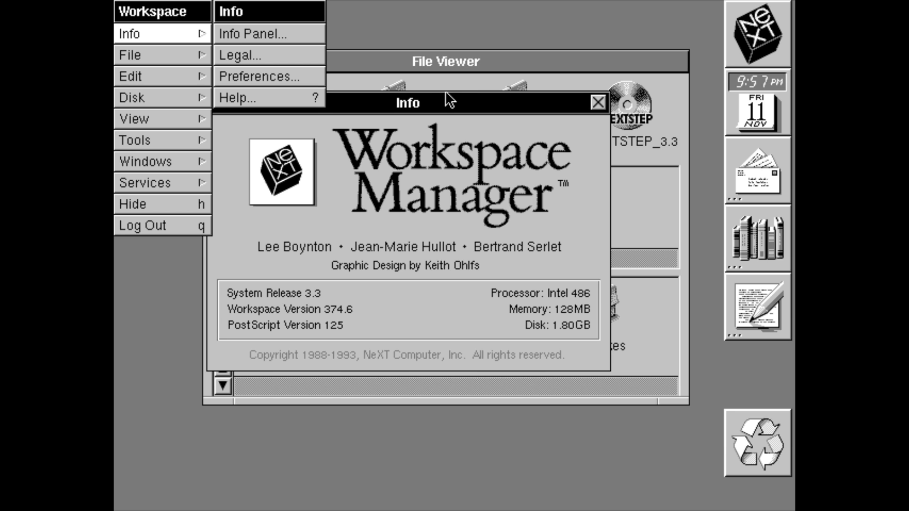
pyautogui.moveTo(422, 99); pyautogui.dragTo(422, 97)
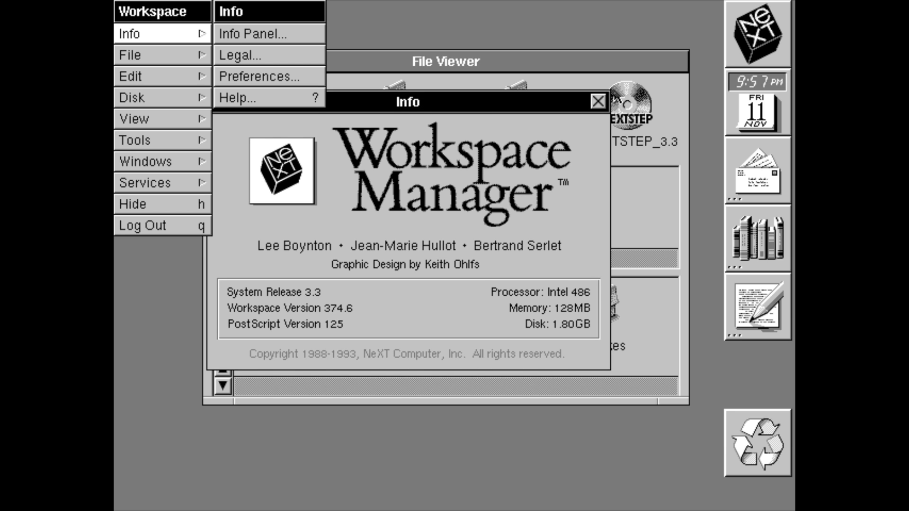
pyautogui.click(599, 101)
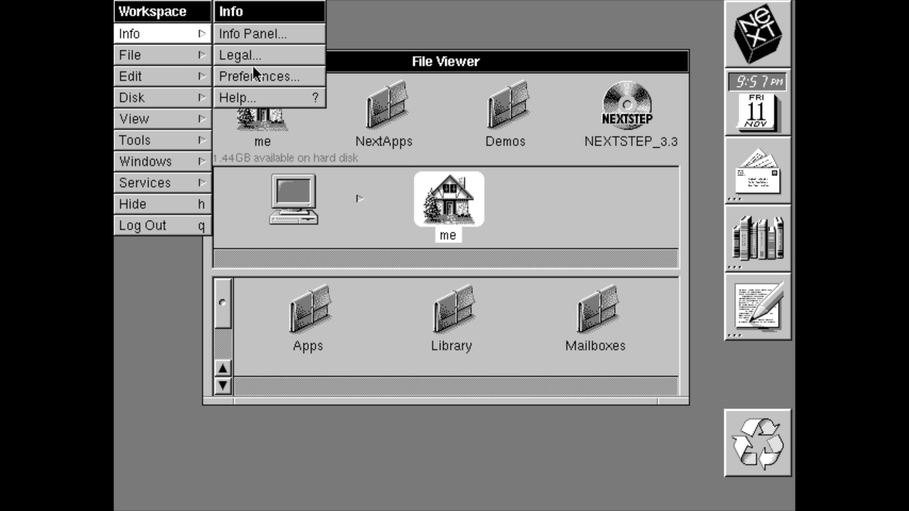
pyautogui.click(249, 53)
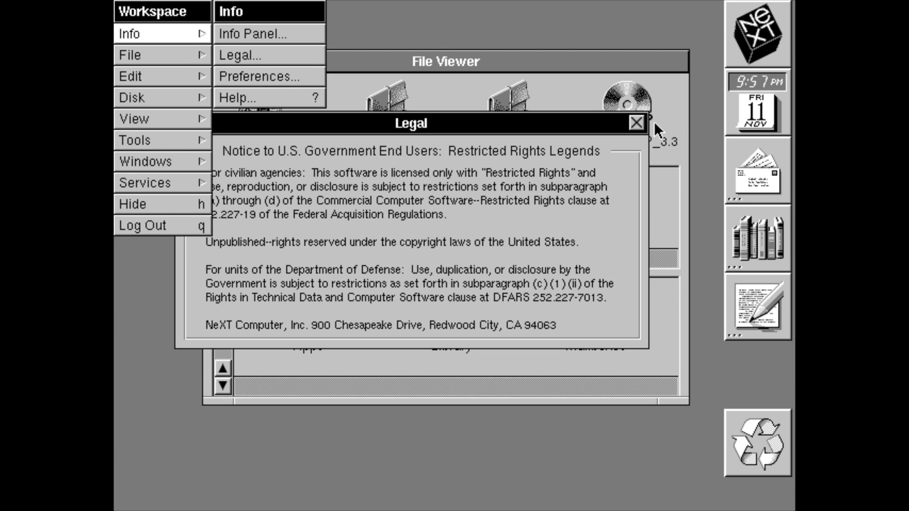
pyautogui.click(637, 123)
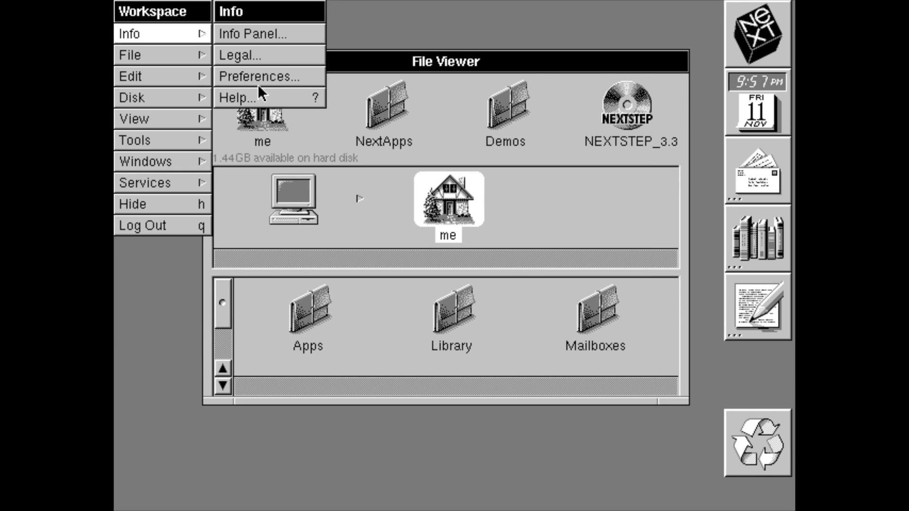
# Open the Workspace Manager preferences and move their window lower over the File Viewer
pyautogui.click(228, 76)
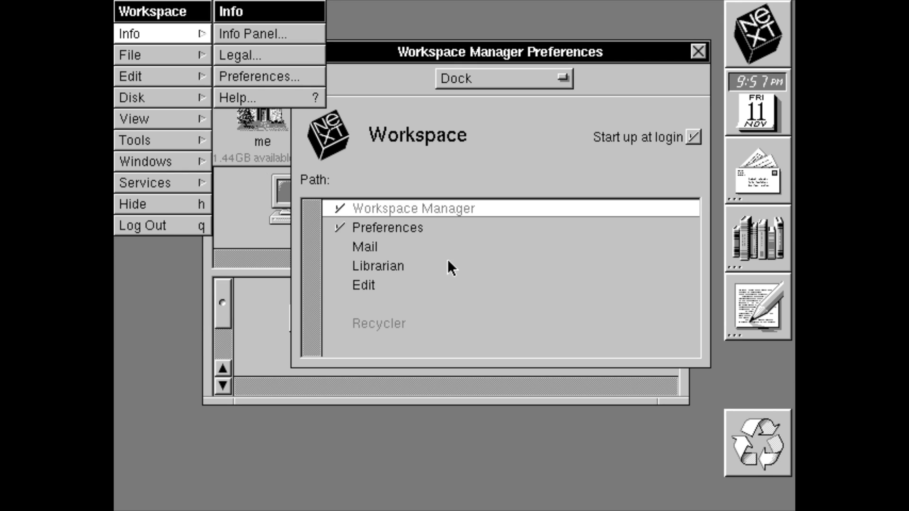
pyautogui.moveTo(472, 52); pyautogui.dragTo(435, 94)
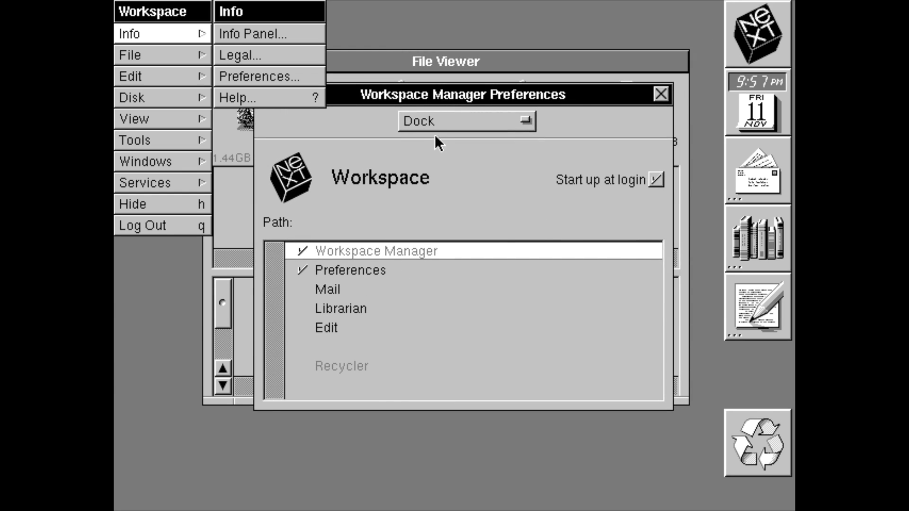
# Move the Workspace menu and its Info submenu partly past the desktop's left edge
pyautogui.moveTo(315, 10)
pyautogui.mouseDown()
pyautogui.moveTo(272, 10)
pyautogui.moveTo(330, 7)
pyautogui.mouseUp()
pyautogui.moveTo(265, 6); pyautogui.dragTo(177, 5)
pyautogui.moveTo(151, 5)
pyautogui.mouseDown()
pyautogui.moveTo(119, 4)
pyautogui.moveTo(145, 4)
pyautogui.mouseUp()
pyautogui.moveTo(189, 4); pyautogui.dragTo(245, 4)
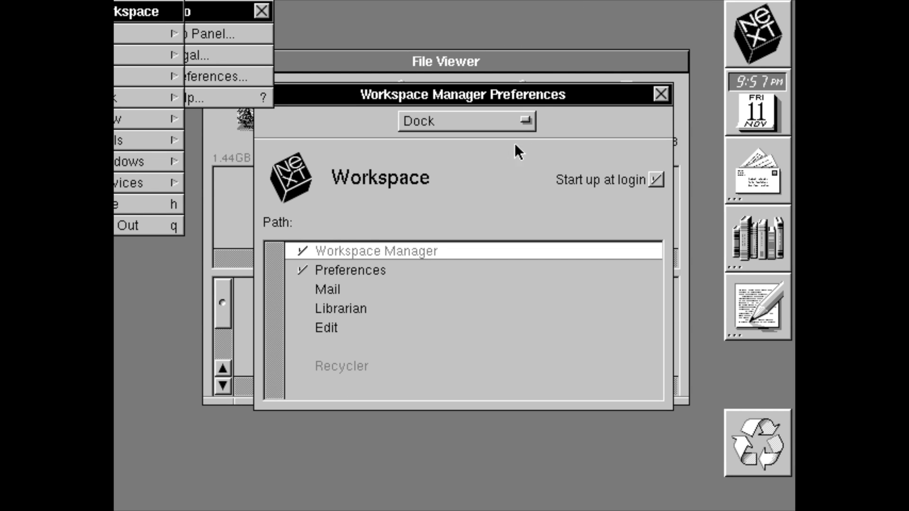
# Examine the Preferences and Edit entries in the Dock section of the Workspace Manager preferences
pyautogui.click(335, 271)
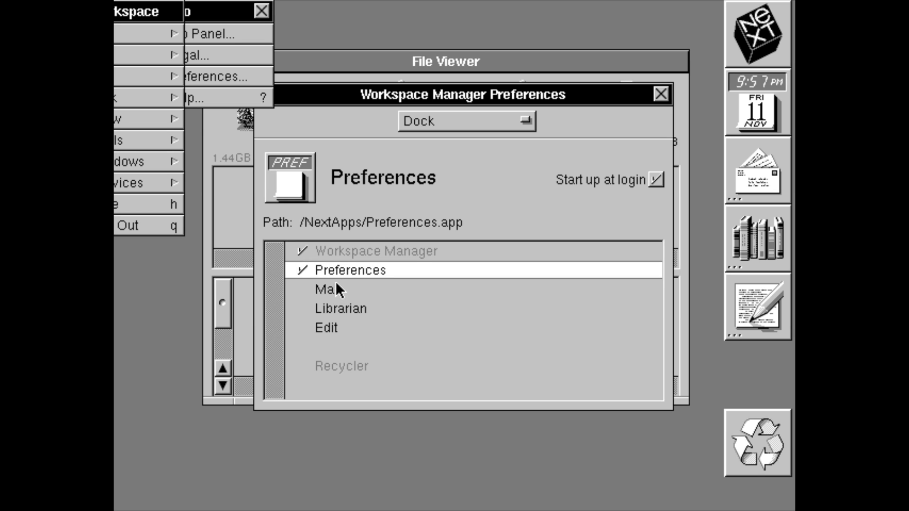
pyautogui.click(339, 266)
pyautogui.click(334, 266)
pyautogui.click(334, 267)
pyautogui.click(334, 267)
pyautogui.click(337, 327)
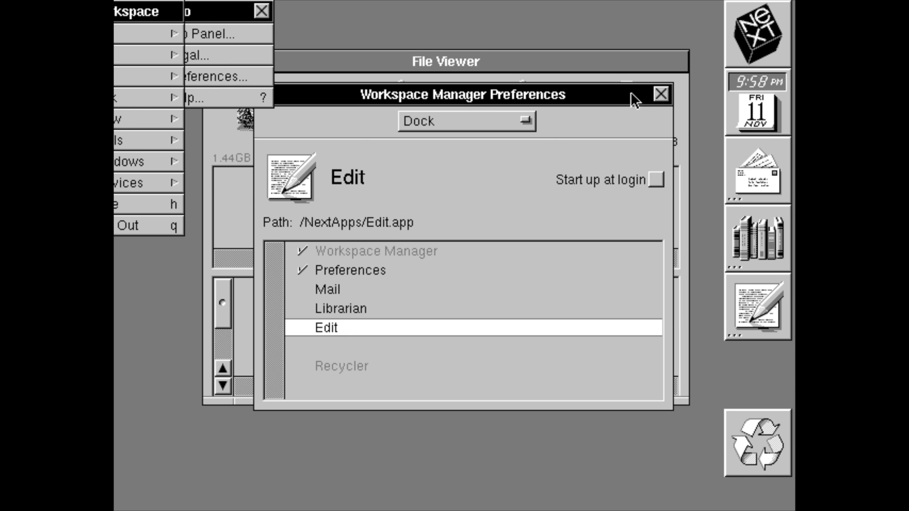
# In the Shelf preferences, try the Resizable Shelf option, restore the default setting and narrow the icon title width
pyautogui.click(417, 118)
pyautogui.click(417, 118)
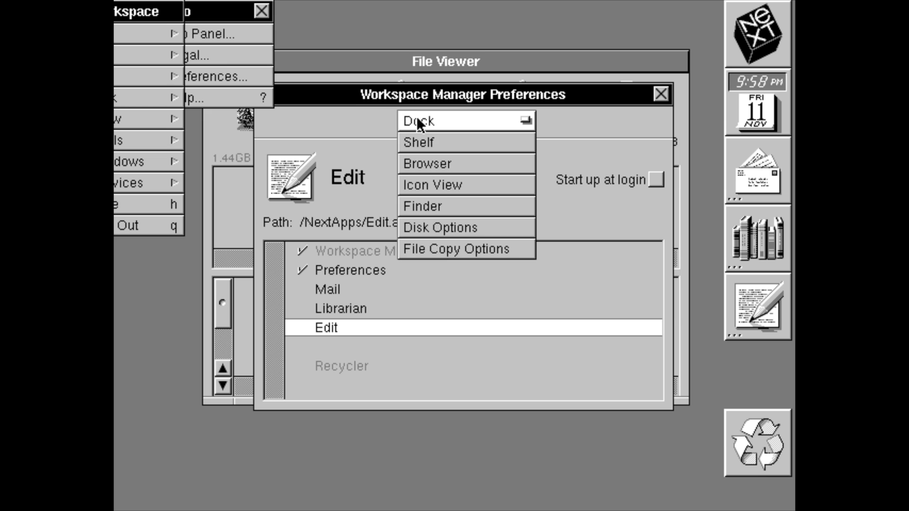
pyautogui.click(419, 146)
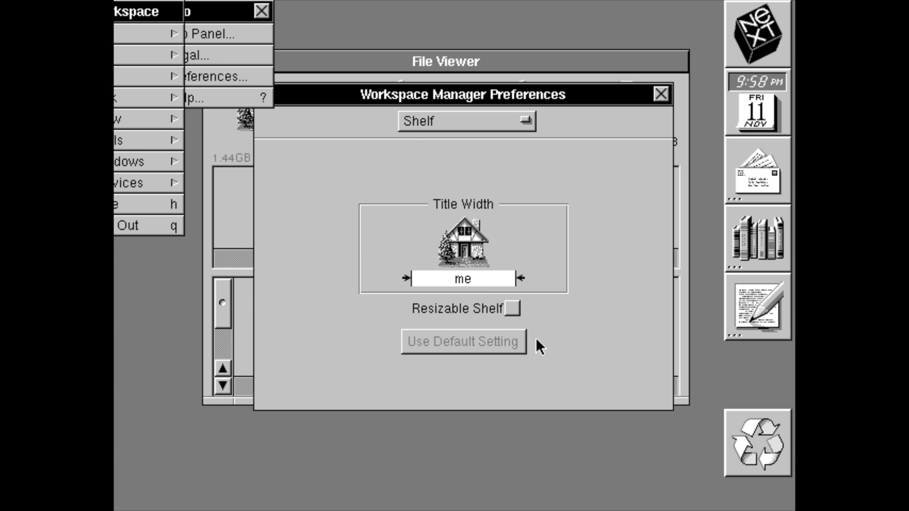
pyautogui.click(512, 309)
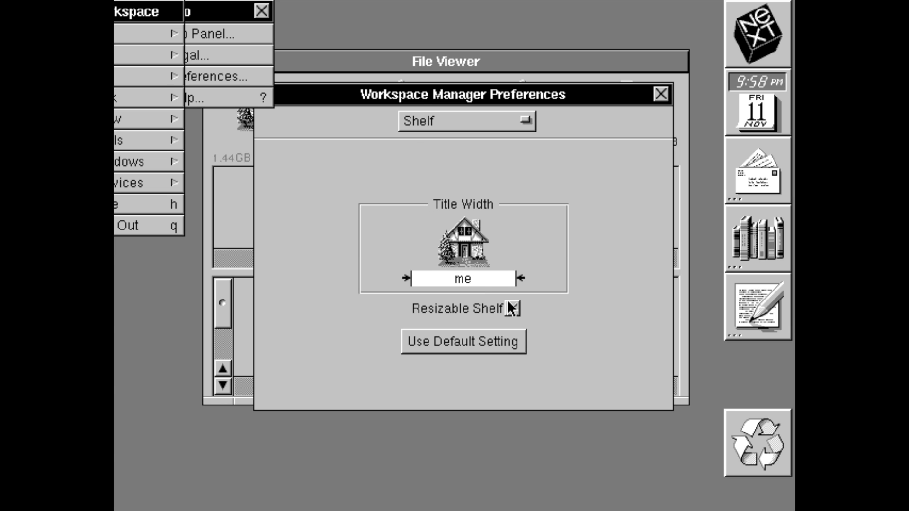
pyautogui.click(455, 342)
pyautogui.moveTo(516, 274); pyautogui.dragTo(400, 268)
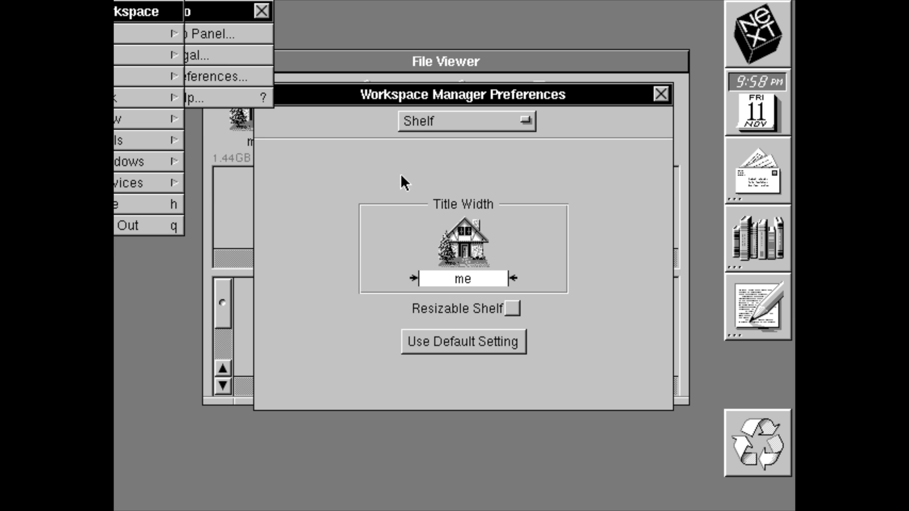
# Move the preferences window aside to check the File Viewer's shelf, and try to narrow the title width further
pyautogui.moveTo(413, 93); pyautogui.dragTo(540, 205)
pyautogui.moveTo(541, 106); pyautogui.dragTo(572, 19)
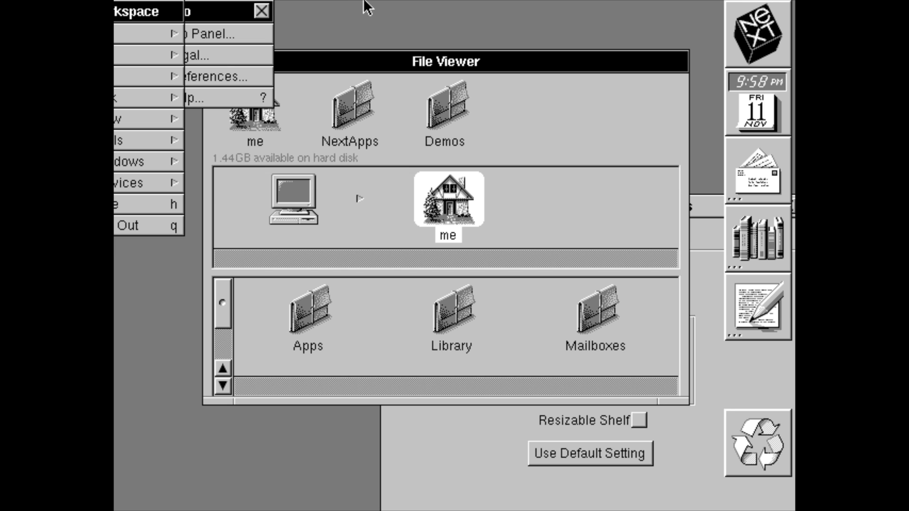
pyautogui.click(715, 446)
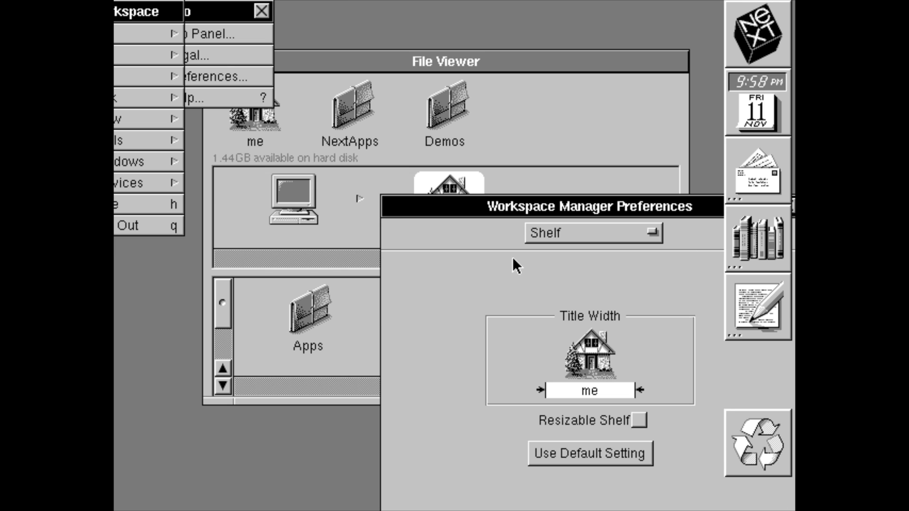
pyautogui.moveTo(636, 387); pyautogui.dragTo(598, 388)
pyautogui.moveTo(483, 204); pyautogui.dragTo(260, 133)
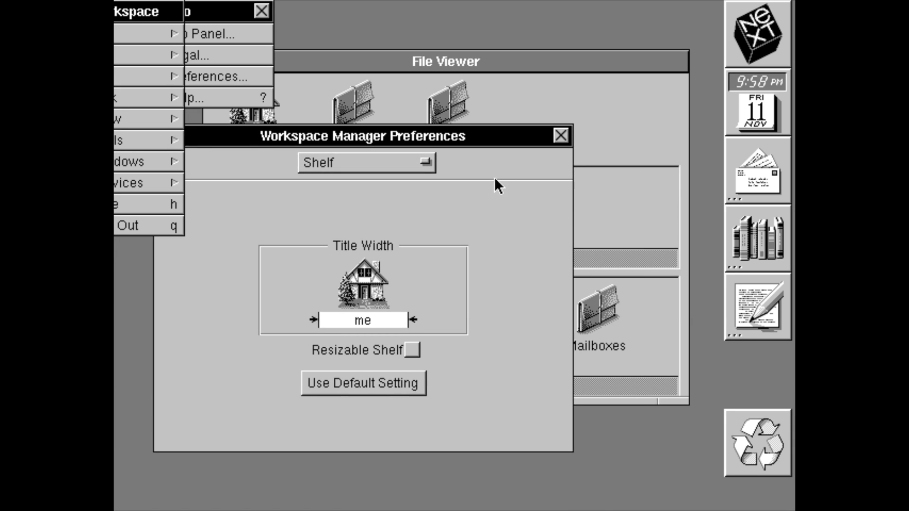
# View the Browser column width preferences and close the Workspace Manager preferences window
pyautogui.moveTo(406, 164); pyautogui.dragTo(405, 182)
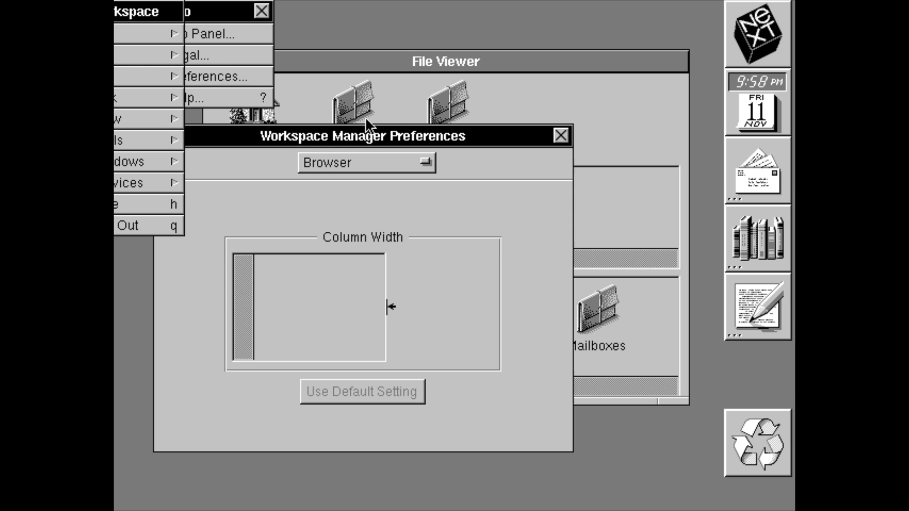
pyautogui.moveTo(366, 135); pyautogui.dragTo(490, 172)
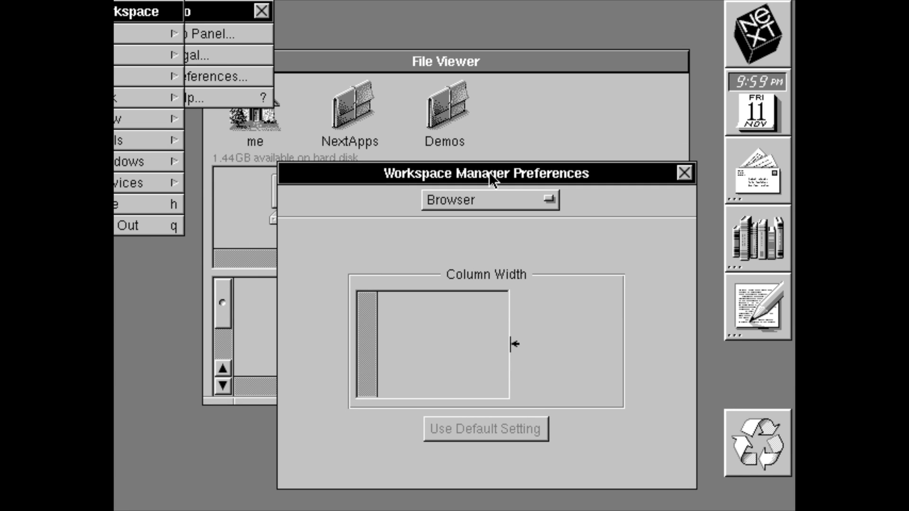
pyautogui.click(684, 174)
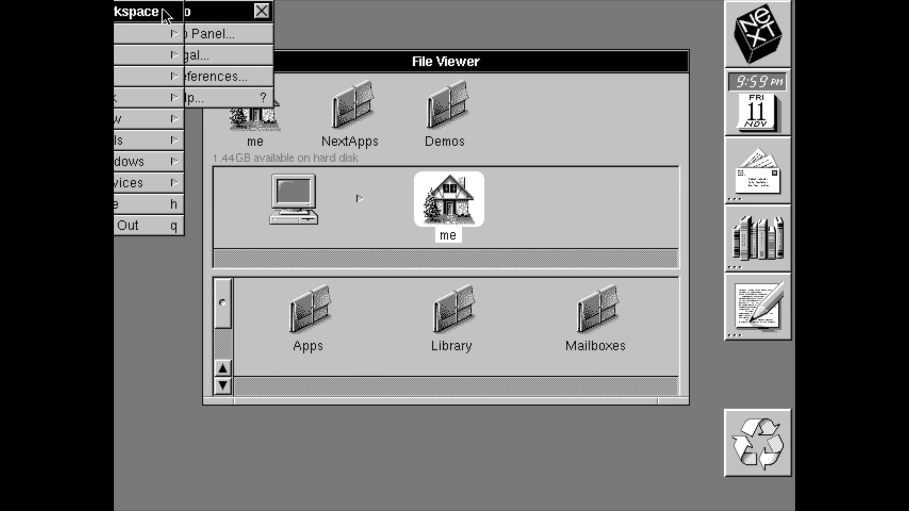
# Move the Workspace menu and its detached Info submenu fully back onto the desktop, and close the Info submenu
pyautogui.moveTo(227, 8); pyautogui.dragTo(311, 9)
pyautogui.moveTo(146, 16); pyautogui.dragTo(181, 14)
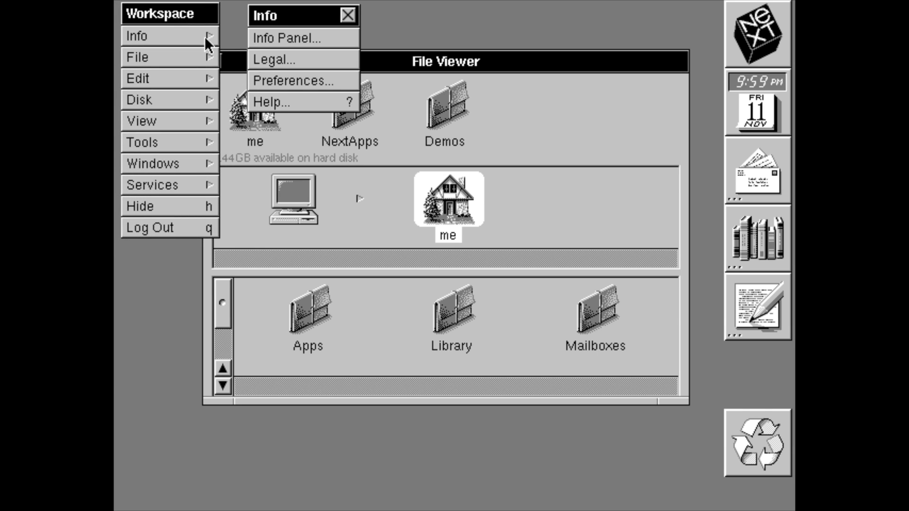
pyautogui.click(349, 14)
# Look through the Workspace's File, Edit, Disk, View and Tools submenus
pyautogui.click(132, 59)
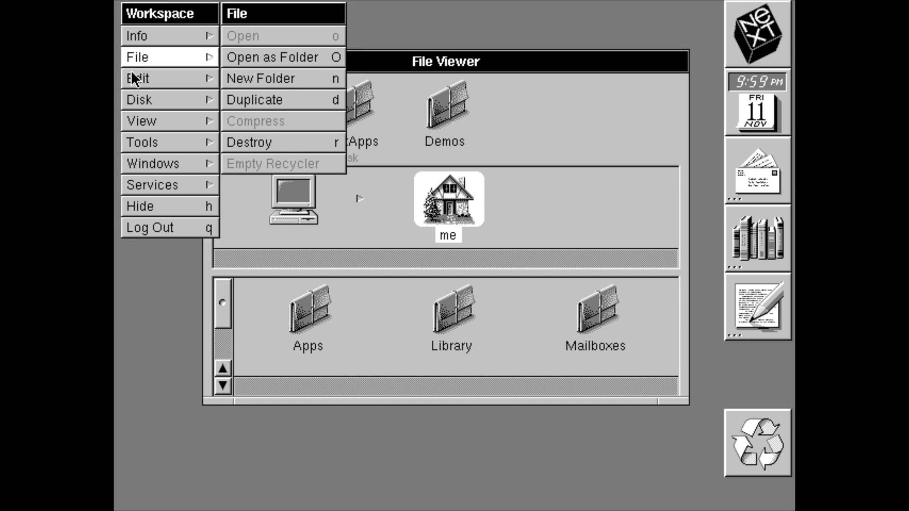
pyautogui.click(132, 75)
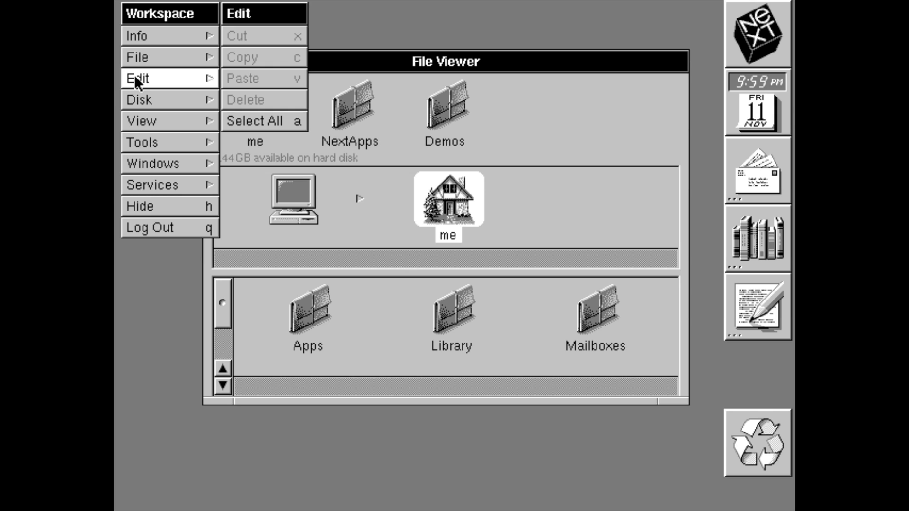
pyautogui.click(153, 98)
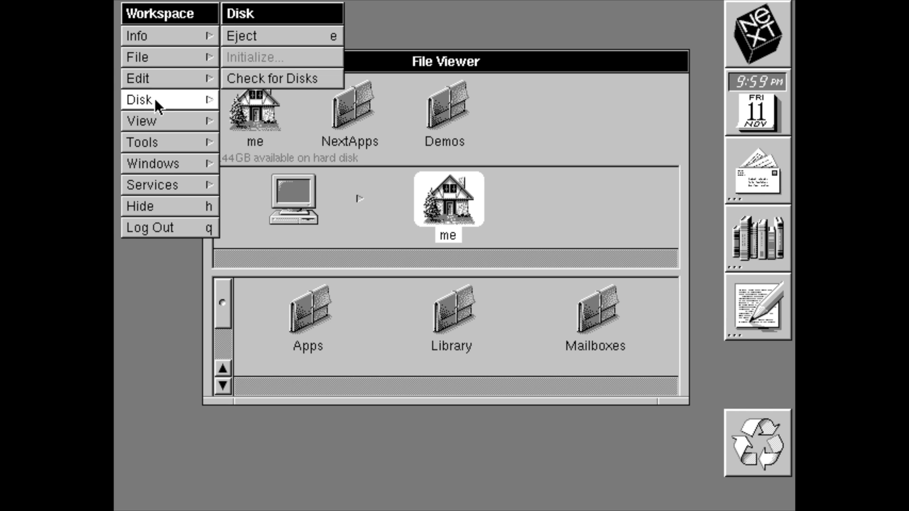
pyautogui.click(154, 116)
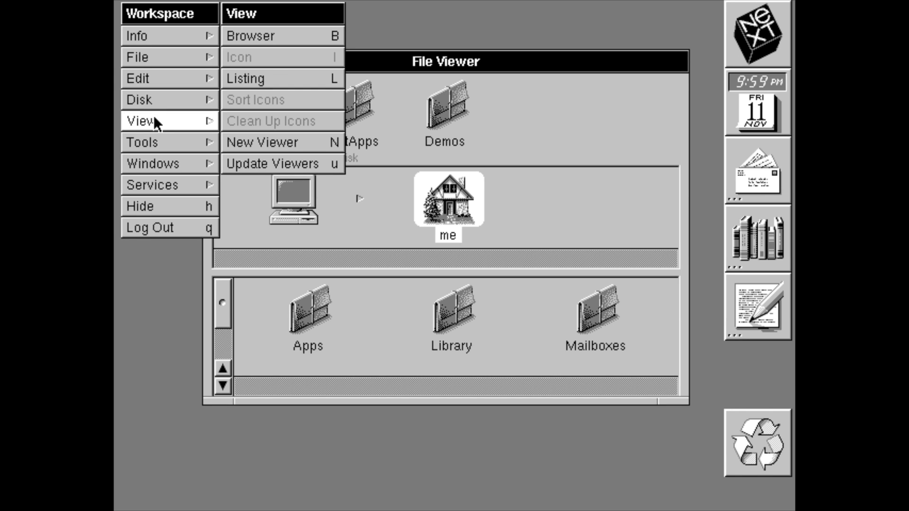
pyautogui.click(151, 141)
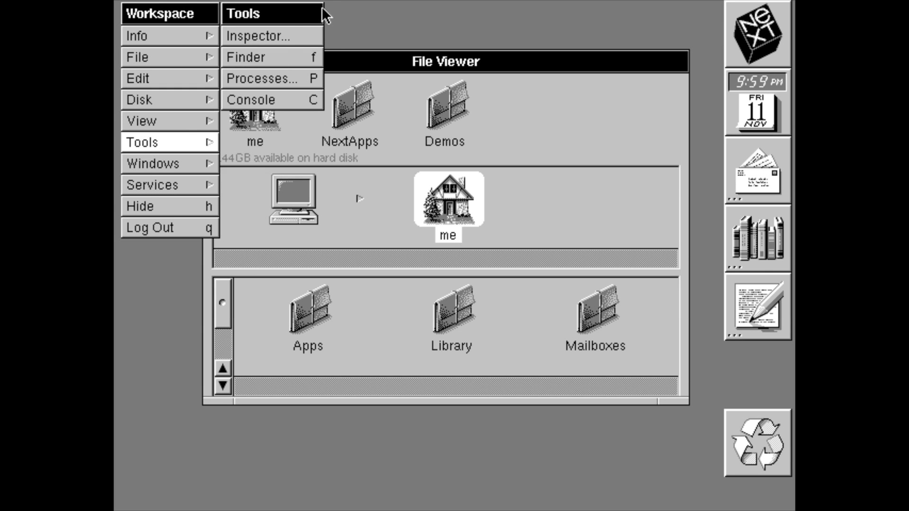
# View the Attributes Inspector for the me folder and the Finder window, closing each one
pyautogui.click(283, 35)
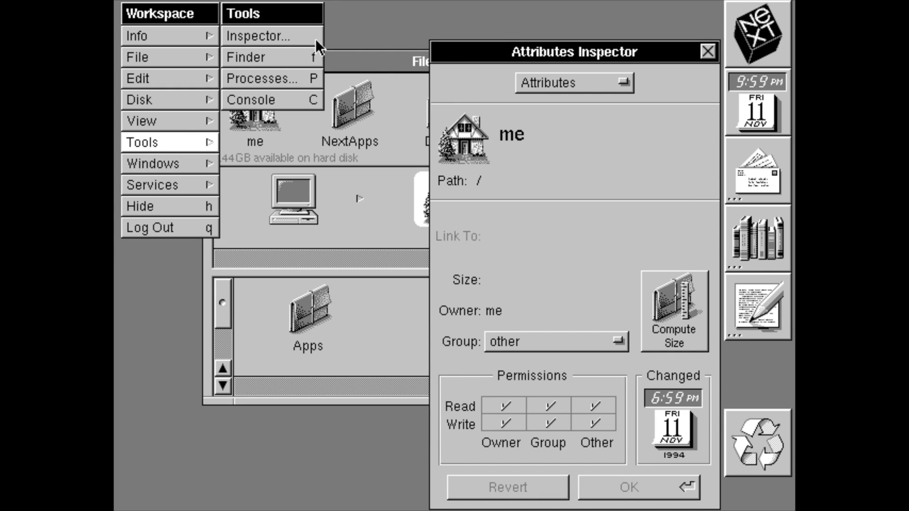
pyautogui.moveTo(503, 45); pyautogui.dragTo(472, 14)
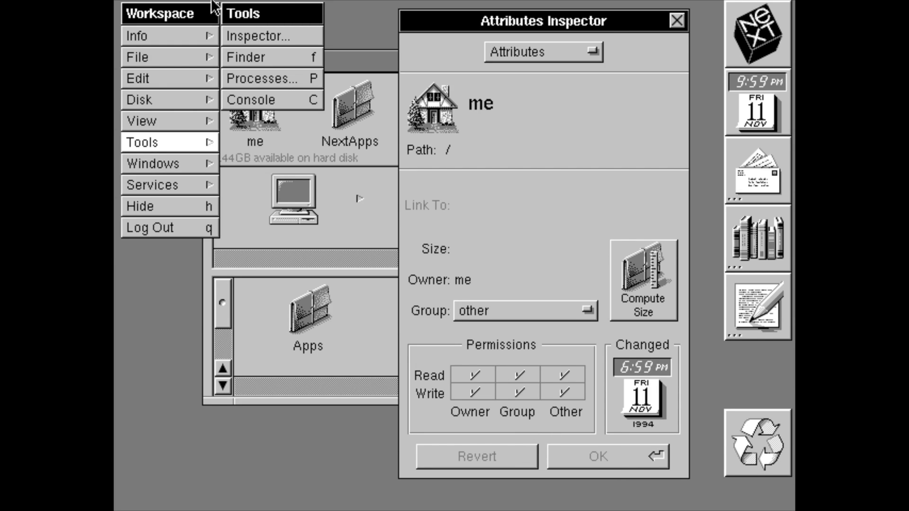
pyautogui.click(677, 20)
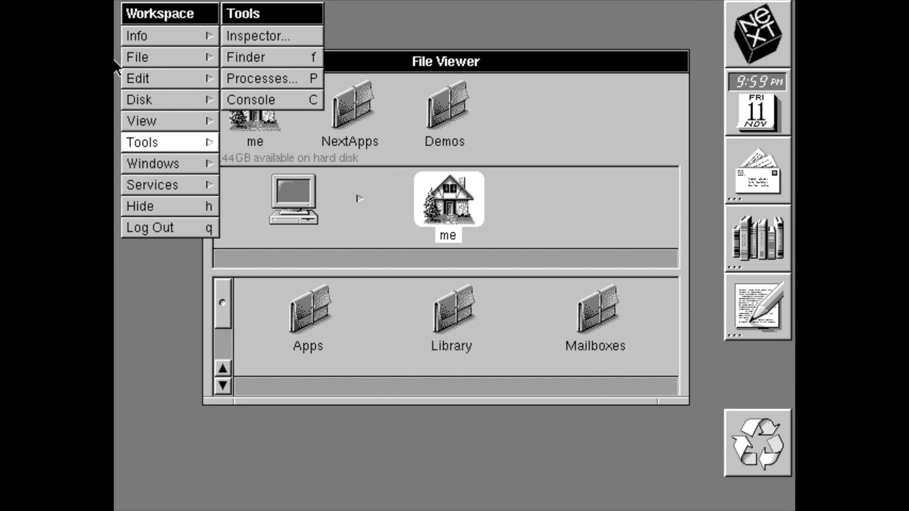
pyautogui.click(268, 57)
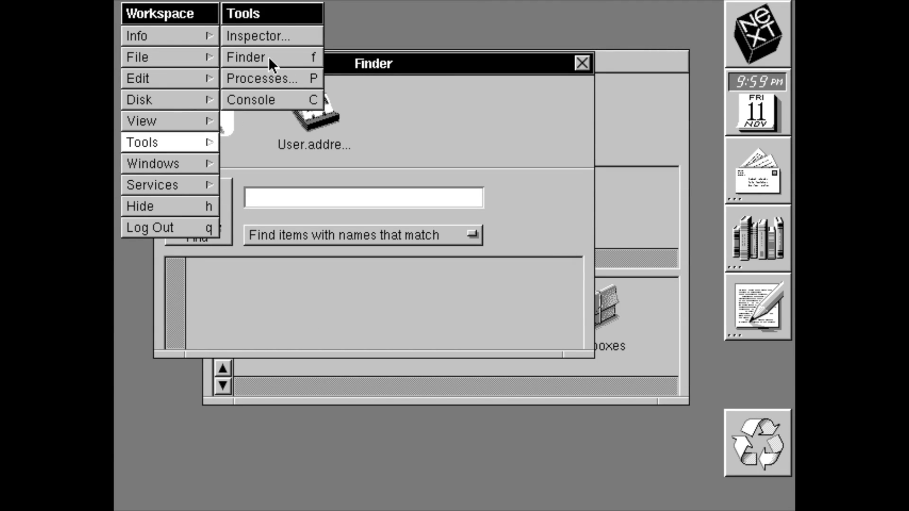
pyautogui.click(582, 63)
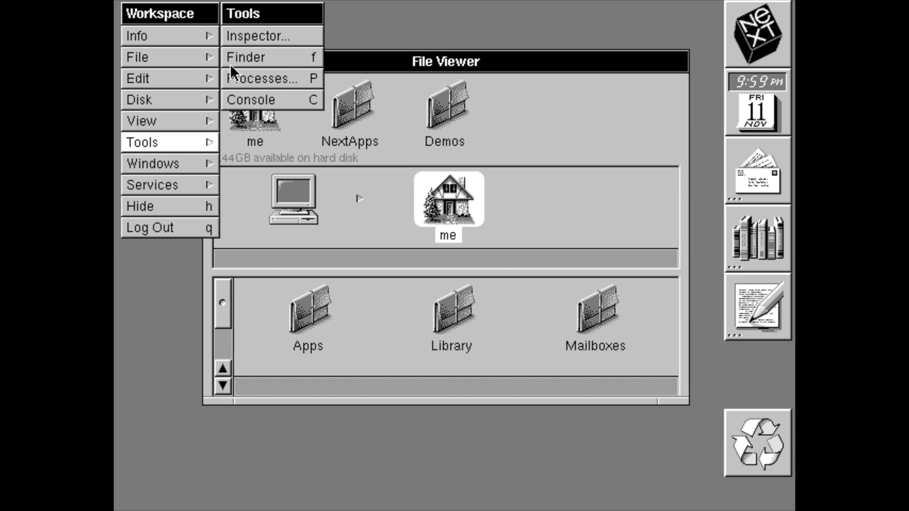
# Examine the running applications and the background list in the Processes window, and close it
pyautogui.click(235, 79)
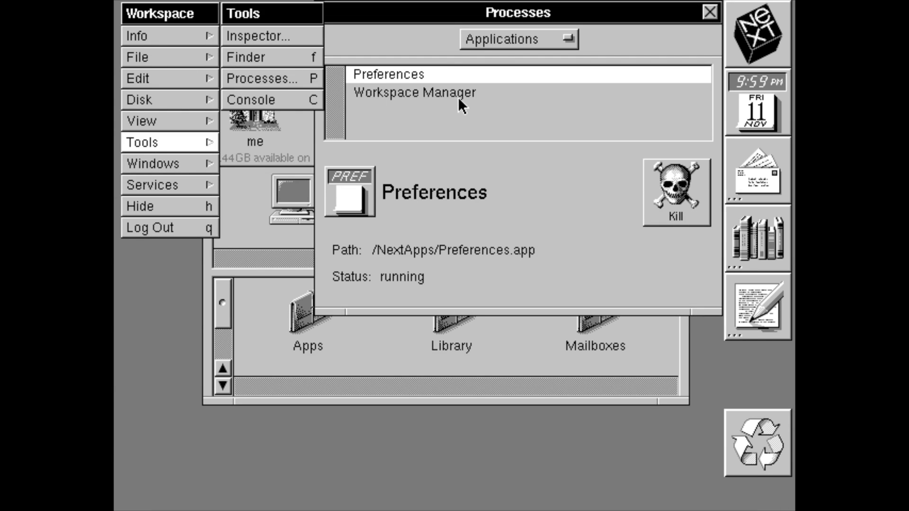
pyautogui.click(422, 91)
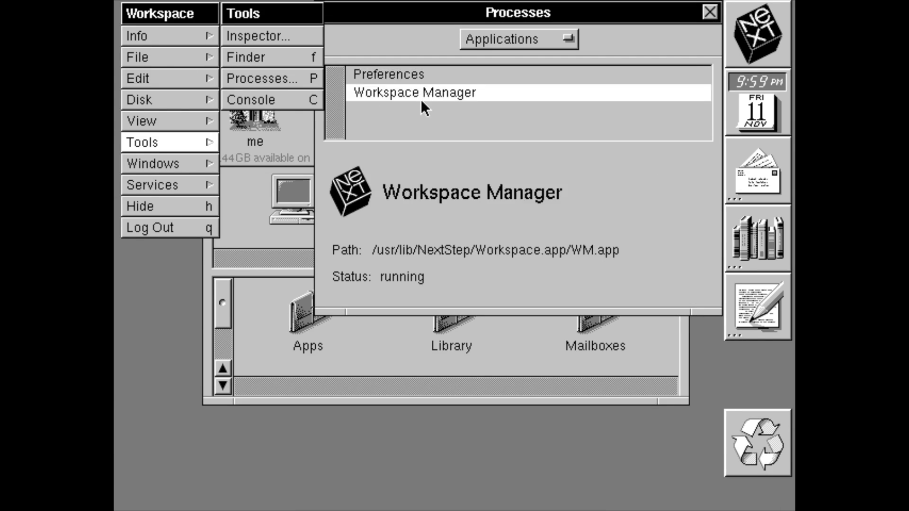
pyautogui.click(403, 76)
pyautogui.click(494, 36)
pyautogui.click(494, 38)
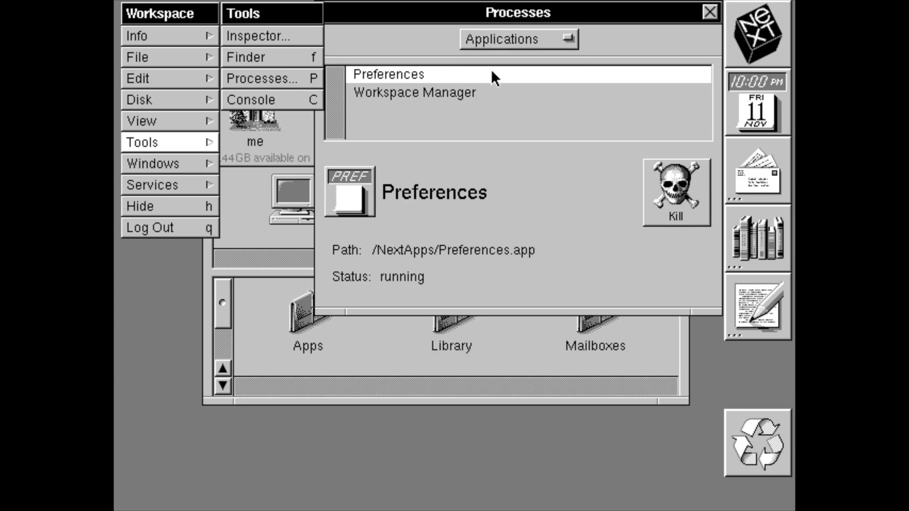
pyautogui.click(492, 38)
pyautogui.click(491, 53)
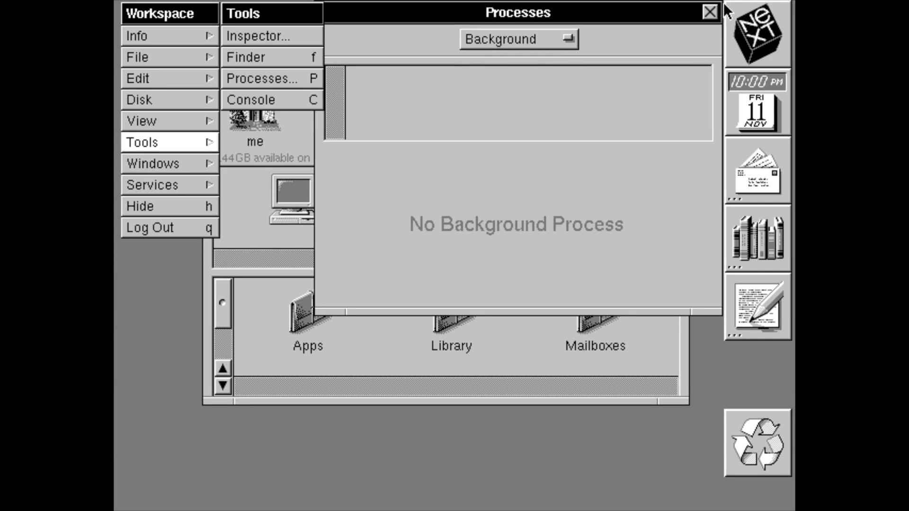
pyautogui.click(710, 13)
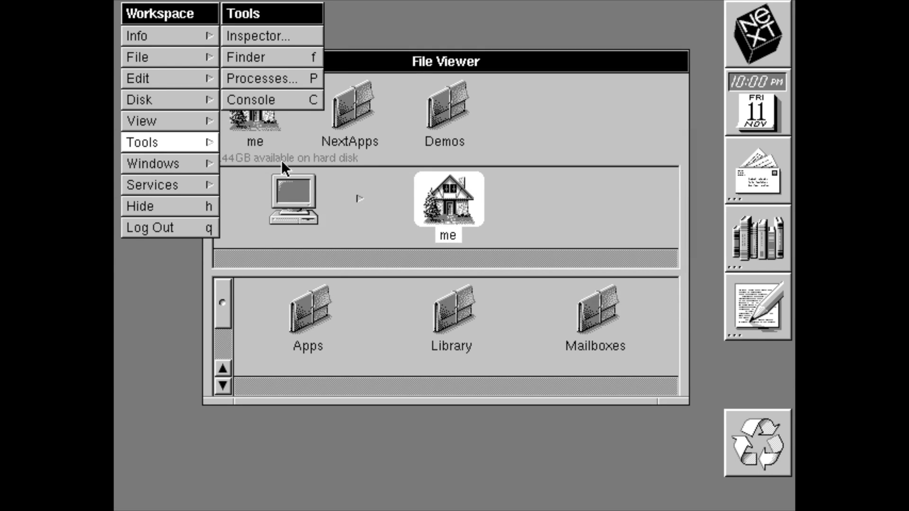
# View the Console and close it, and look through the Windows and Services submenus
pyautogui.click(251, 94)
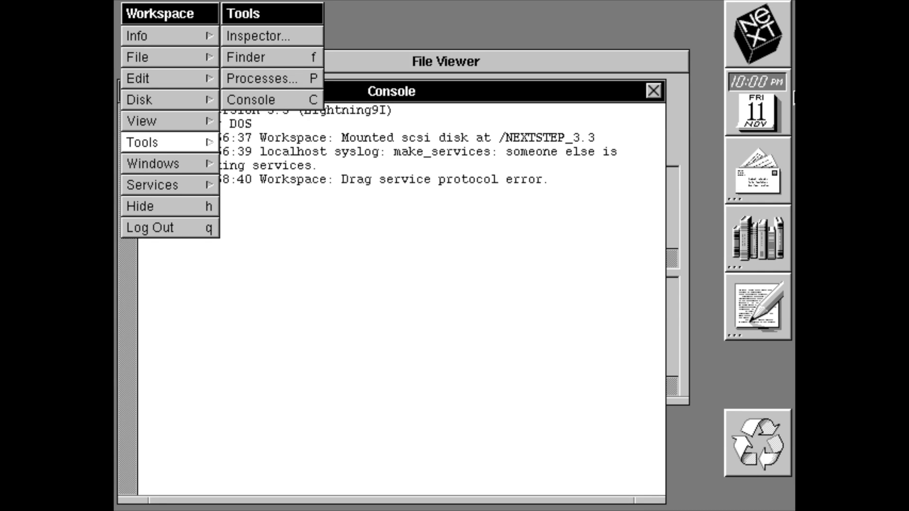
pyautogui.click(657, 91)
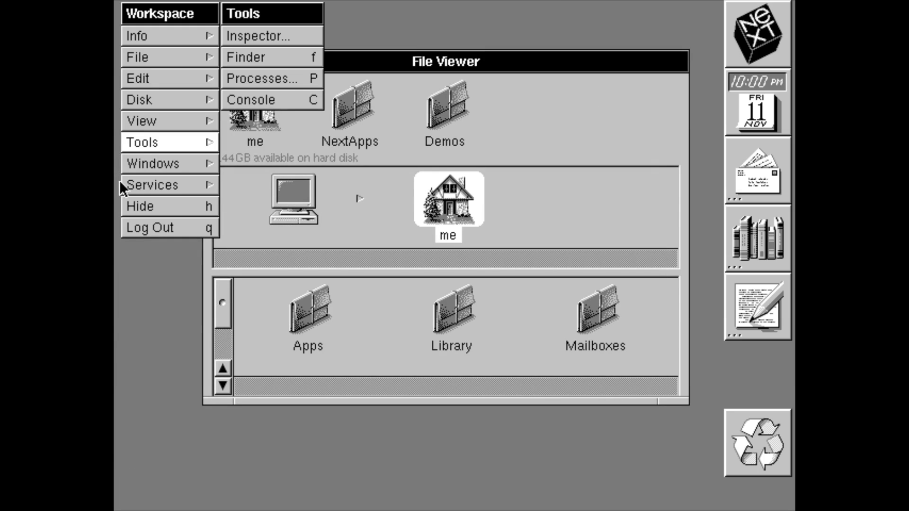
pyautogui.click(155, 164)
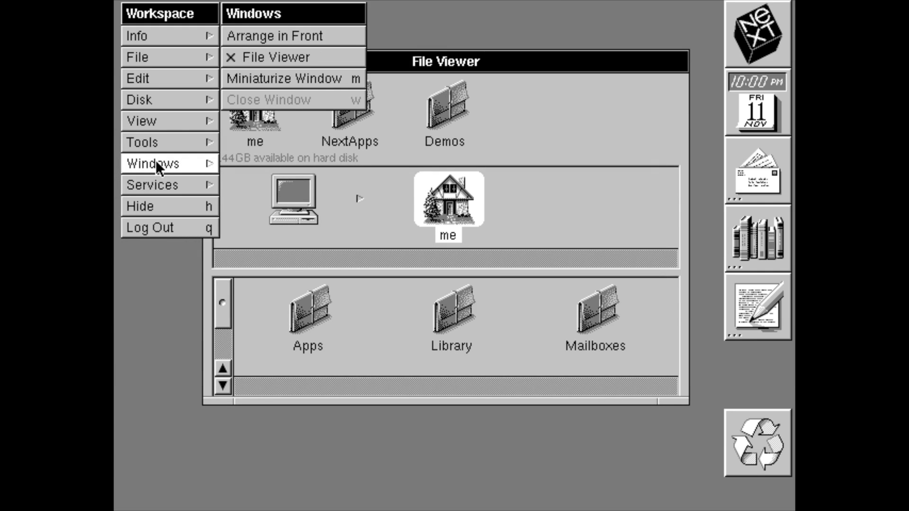
pyautogui.click(162, 181)
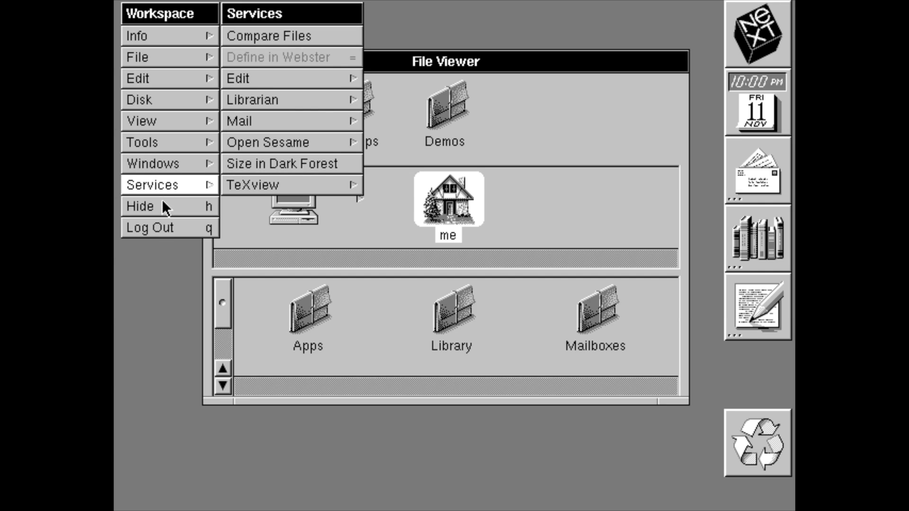
# Hide the Workspace and restore it from the dock, and move its menu lower against the desktop's left edge
pyautogui.click(164, 205)
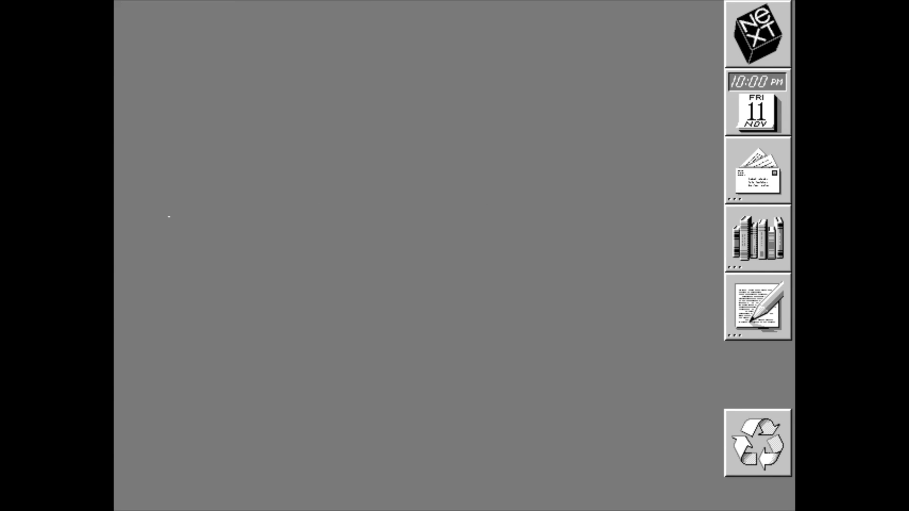
pyautogui.doubleClick(777, 9)
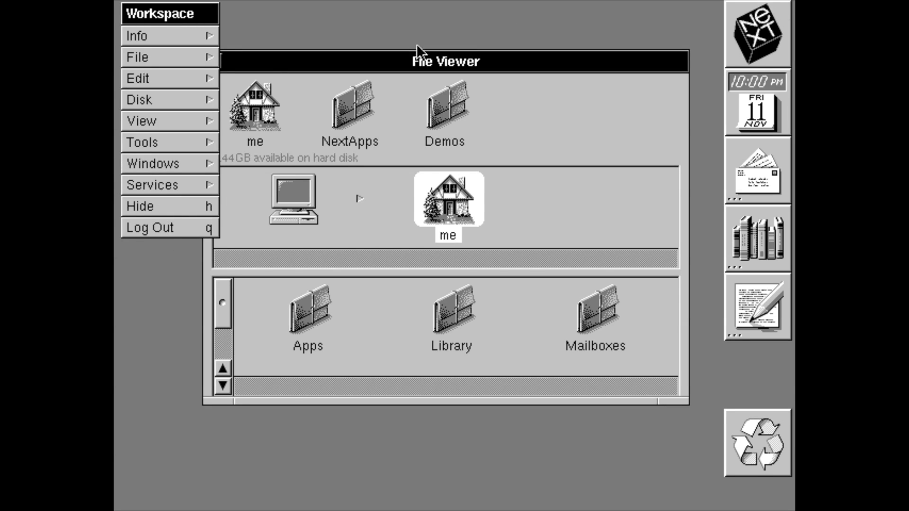
pyautogui.moveTo(201, 14); pyautogui.dragTo(181, 46)
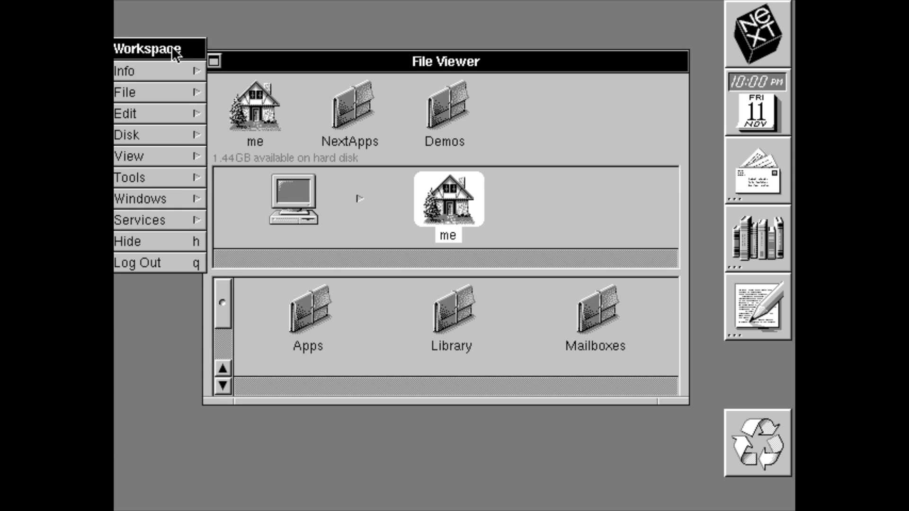
# Hide and restore the Workspace again, move the File Viewer to the desktop's upper edge and slide the Workspace menu partly off-screen
pyautogui.click(148, 242)
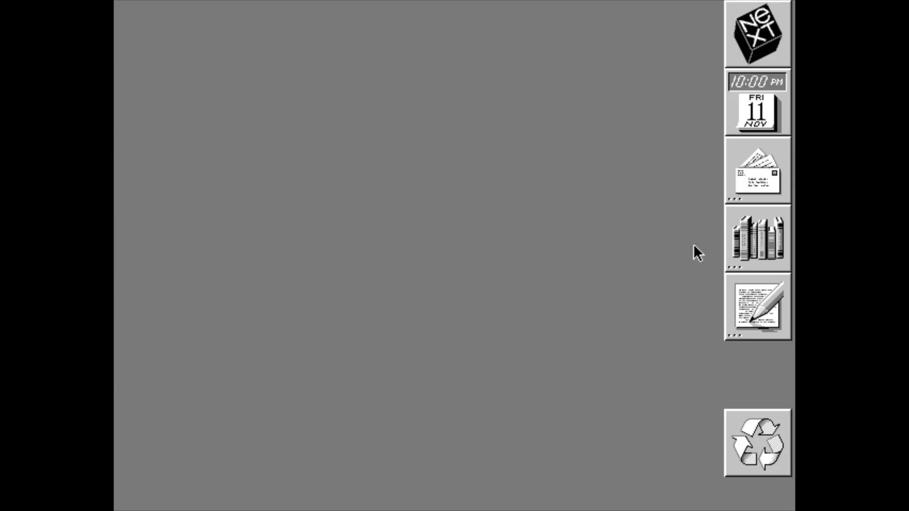
pyautogui.doubleClick(763, 29)
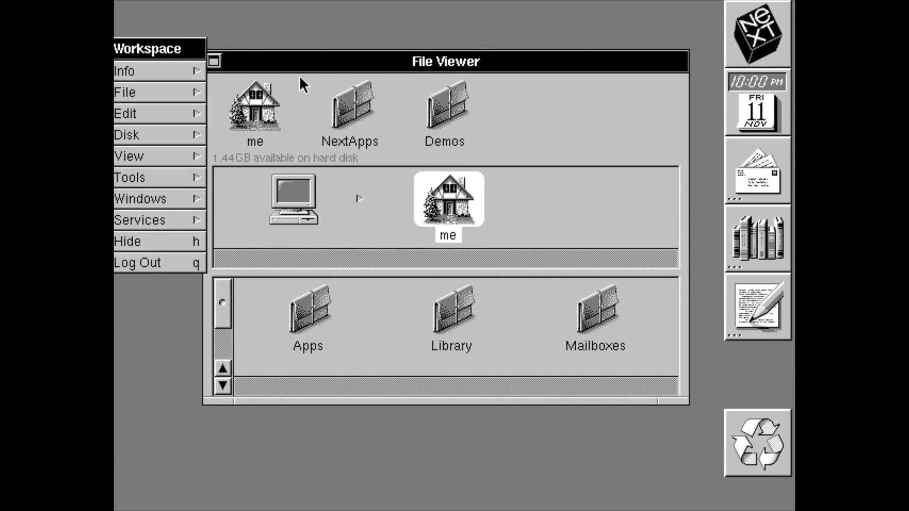
pyautogui.moveTo(314, 62); pyautogui.dragTo(311, 19)
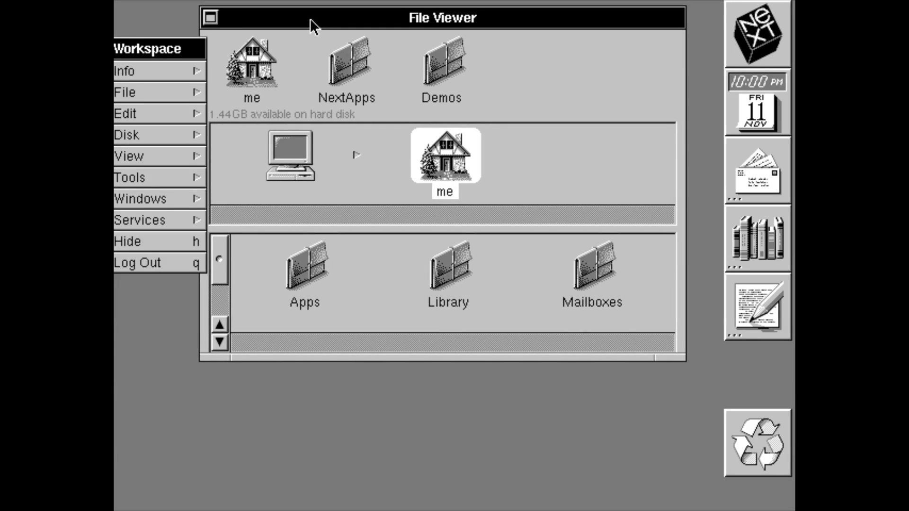
pyautogui.moveTo(193, 53); pyautogui.dragTo(175, 55)
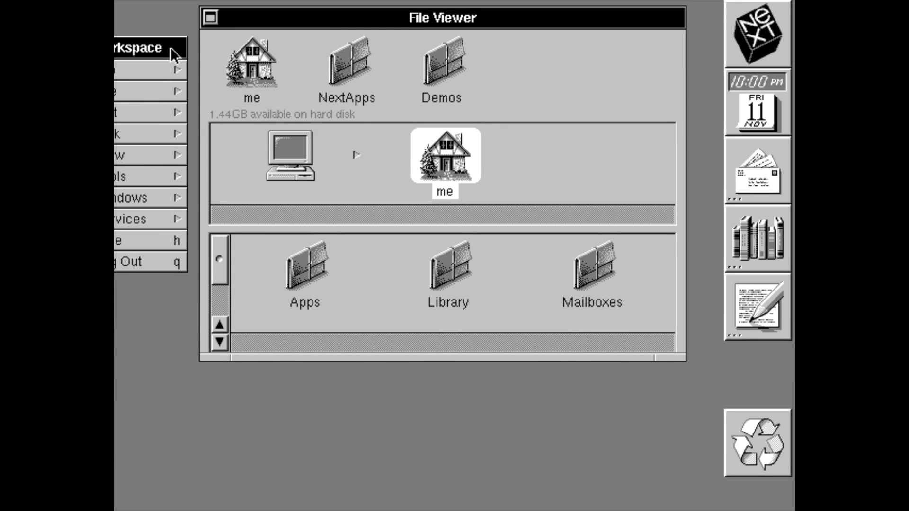
pyautogui.moveTo(774, 29); pyautogui.dragTo(741, 10)
# Open Preferences from the dock, shift its menu slightly, and switch to the File Viewer and back to the Localization settings
pyautogui.doubleClick(773, 101)
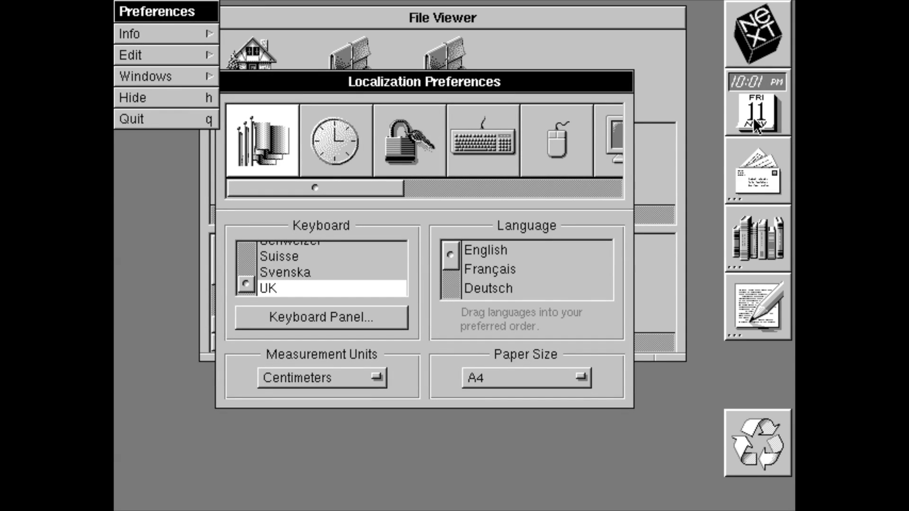
pyautogui.moveTo(121, 5)
pyautogui.mouseDown()
pyautogui.moveTo(169, 5)
pyautogui.moveTo(122, 5)
pyautogui.moveTo(132, 2)
pyautogui.mouseUp()
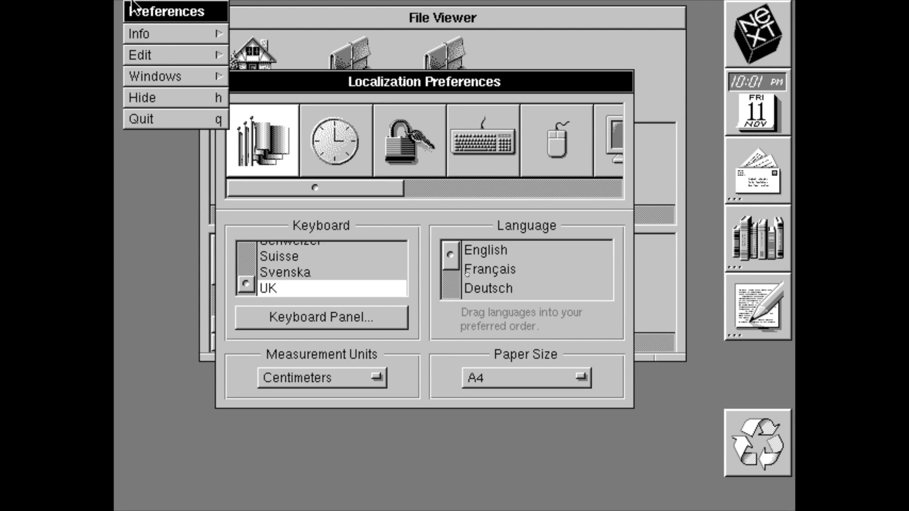
pyautogui.click(265, 49)
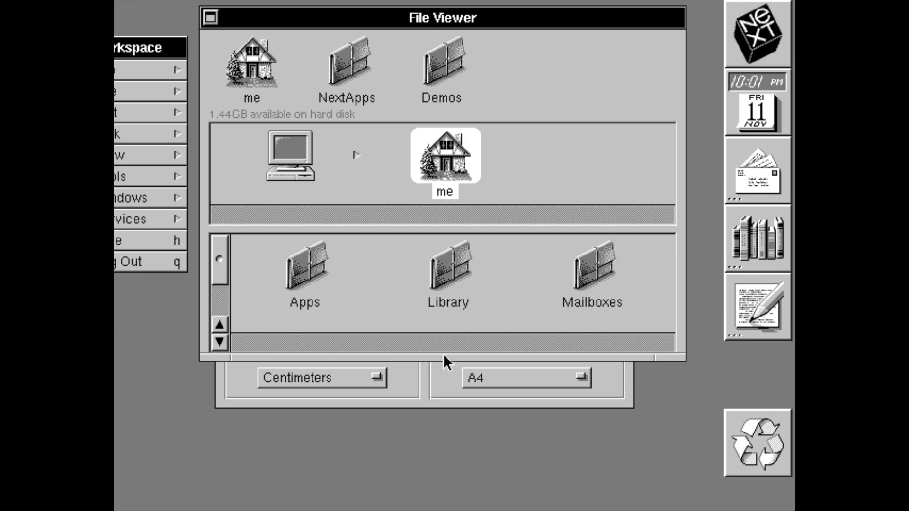
pyautogui.click(416, 373)
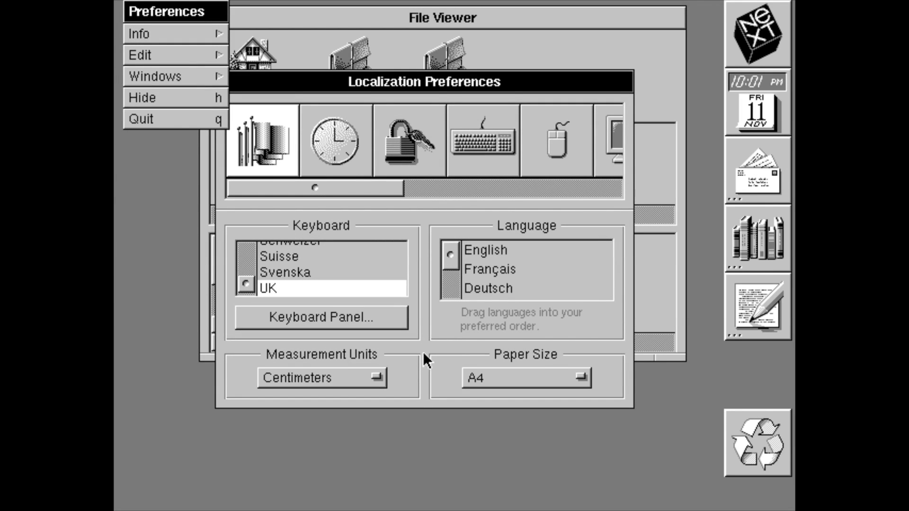
# Look through the Date & Time, Password, Keyboard and Mouse preferences
pyautogui.click(327, 157)
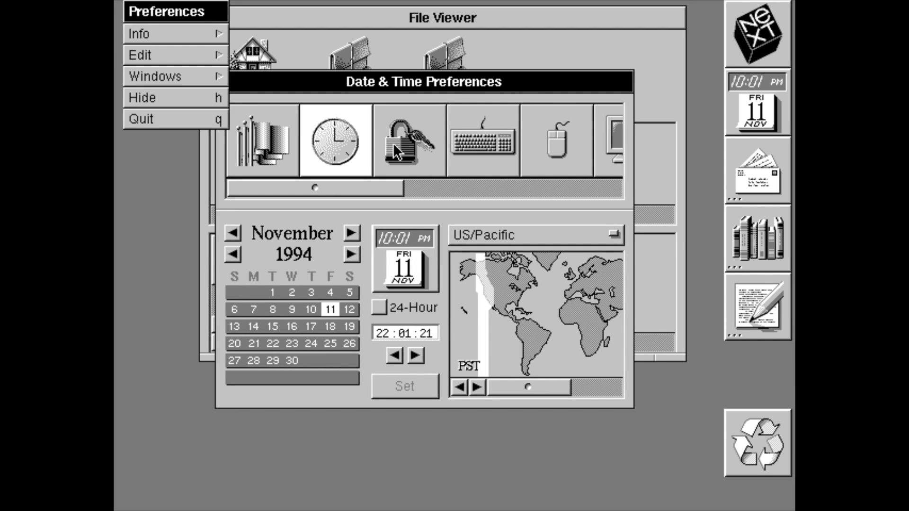
pyautogui.click(397, 144)
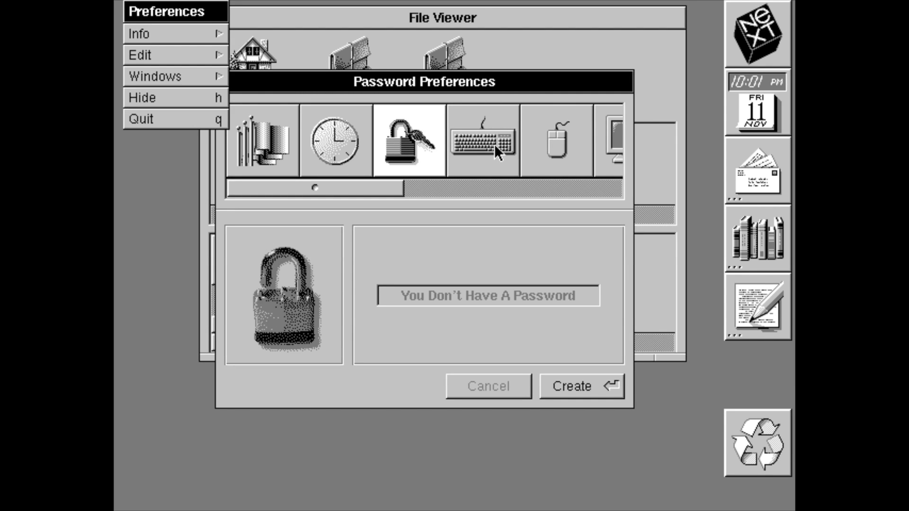
pyautogui.click(495, 143)
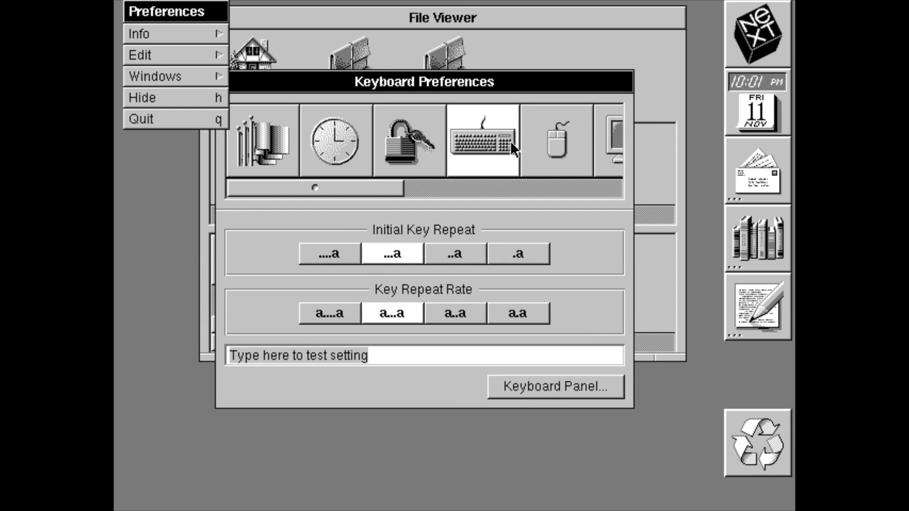
pyautogui.click(542, 142)
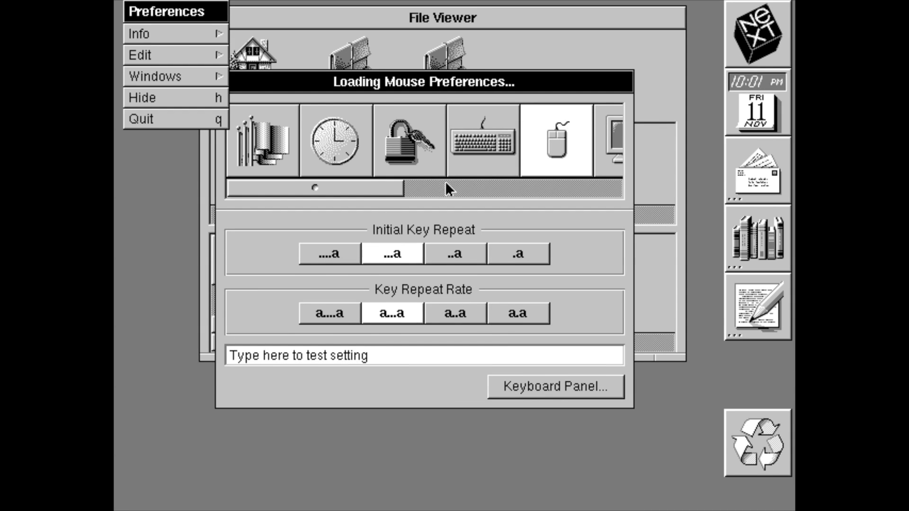
# Browse along the row of preference modules and view the Display and Sound preferences
pyautogui.moveTo(367, 197); pyautogui.dragTo(603, 172)
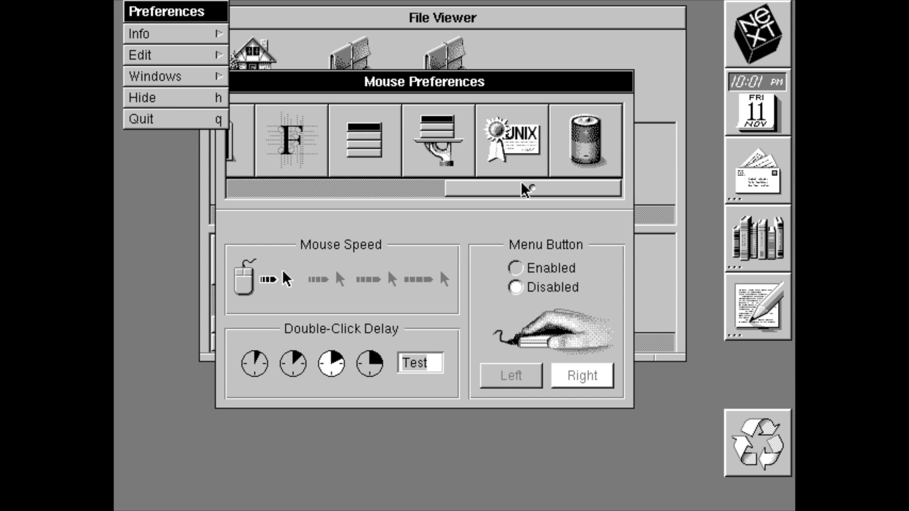
pyautogui.moveTo(517, 188); pyautogui.dragTo(374, 171)
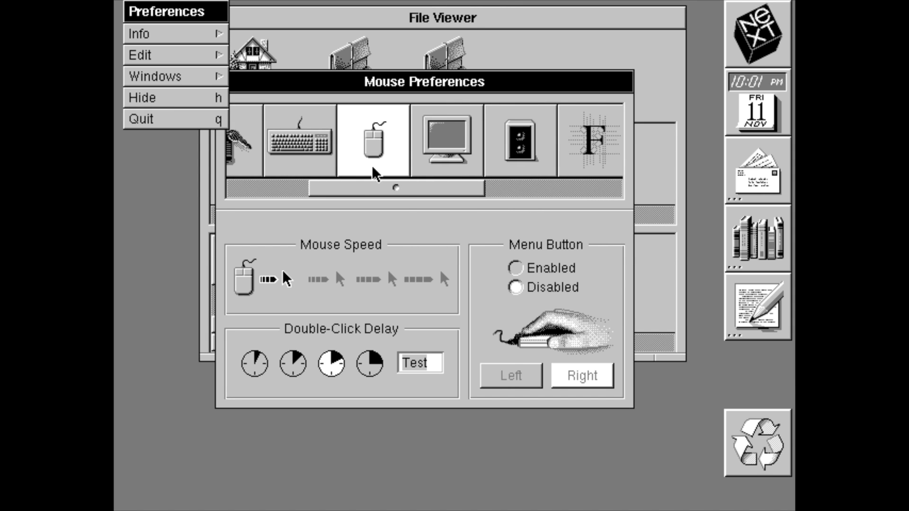
pyautogui.click(466, 154)
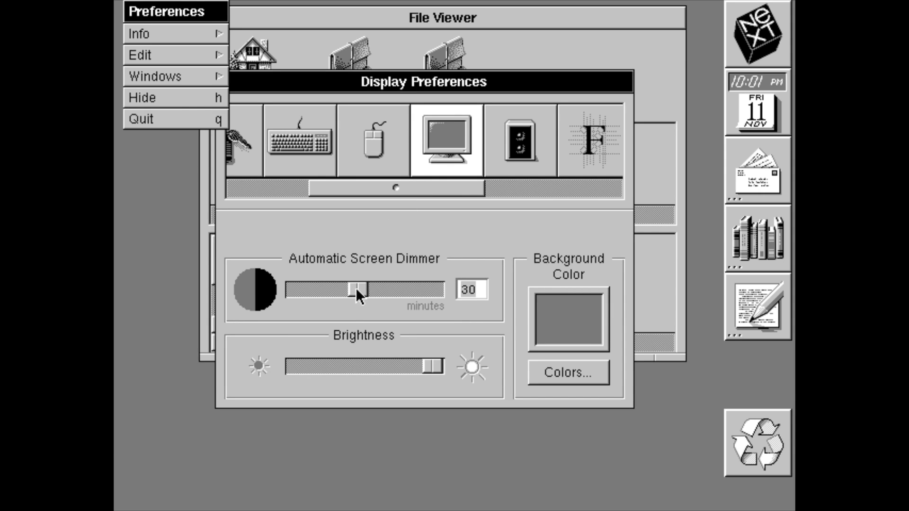
pyautogui.moveTo(439, 373)
pyautogui.mouseDown()
pyautogui.moveTo(350, 363)
pyautogui.moveTo(380, 360)
pyautogui.moveTo(290, 362)
pyautogui.moveTo(426, 391)
pyautogui.moveTo(444, 386)
pyautogui.mouseUp()
pyautogui.click(520, 141)
# Move the Preferences menu across the desktop over the dock, and return it beside the Preferences window
pyautogui.moveTo(205, 8); pyautogui.dragTo(795, 56)
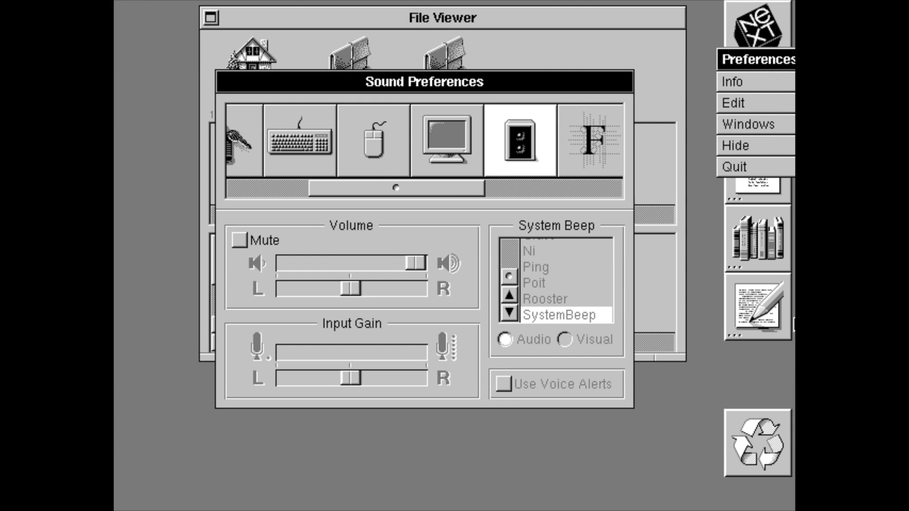
pyautogui.moveTo(792, 83); pyautogui.dragTo(795, 227)
pyautogui.moveTo(750, 55); pyautogui.dragTo(152, 22)
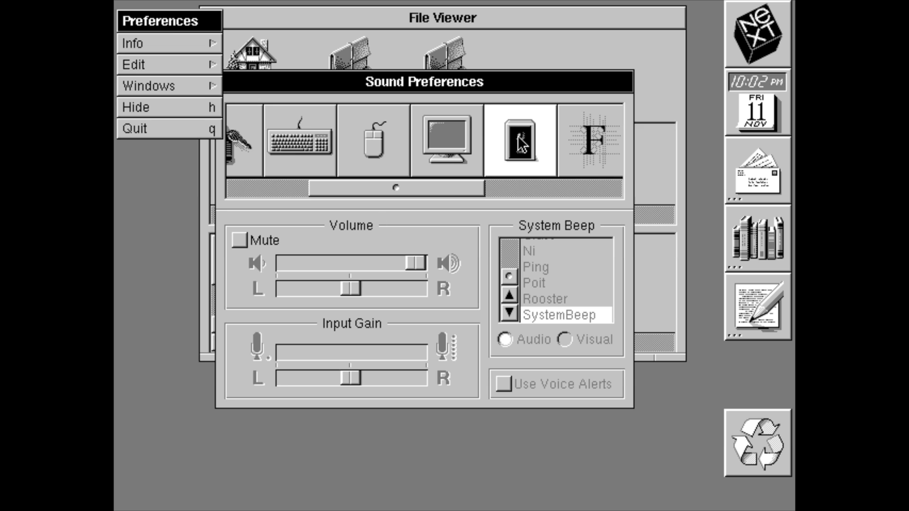
# Look over the further preference modules and quit Preferences, reopening it from the dock and quitting it once more
pyautogui.moveTo(444, 188); pyautogui.dragTo(503, 4)
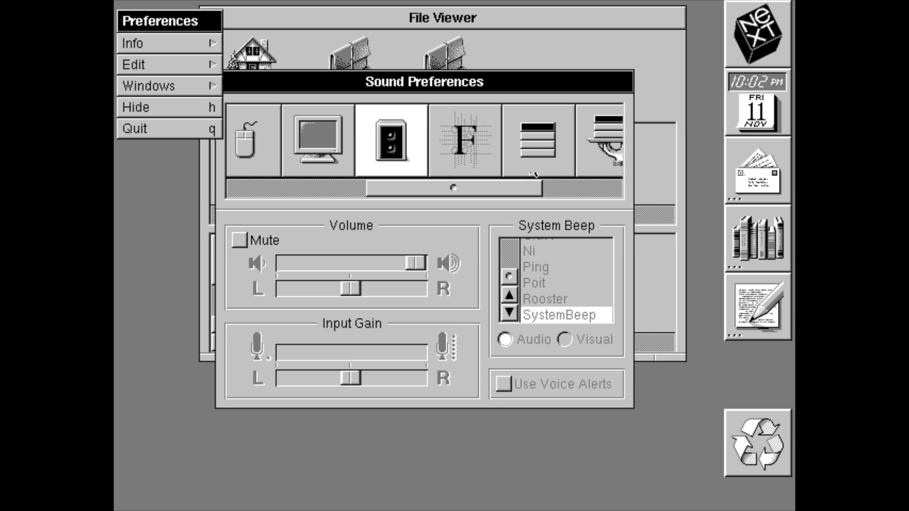
pyautogui.moveTo(439, 187); pyautogui.dragTo(446, 186)
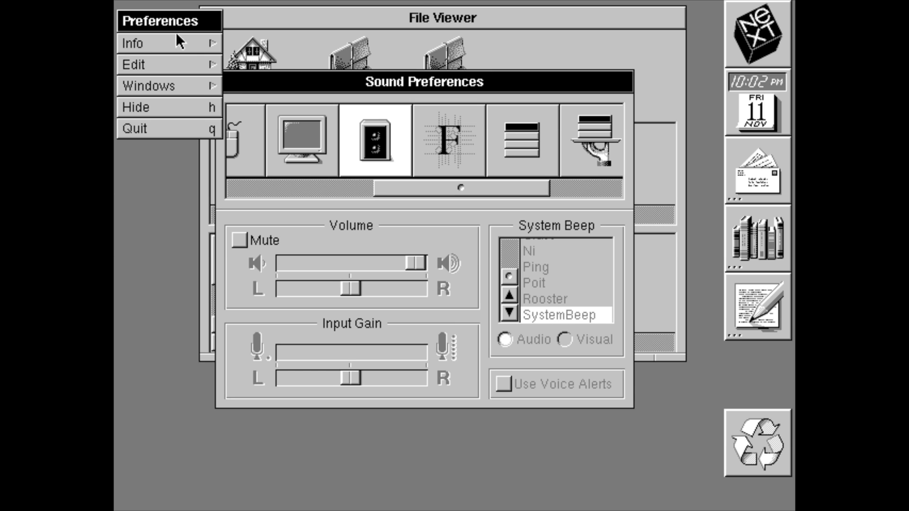
pyautogui.click(137, 130)
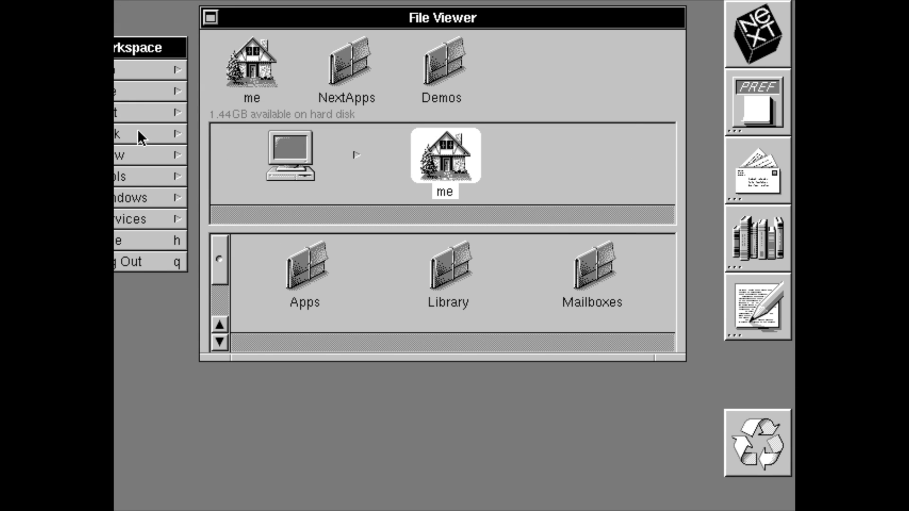
pyautogui.doubleClick(770, 107)
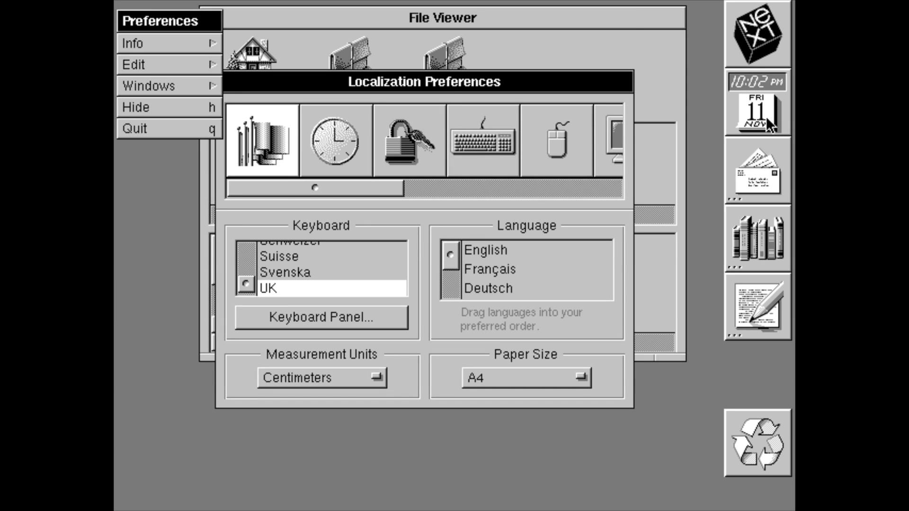
pyautogui.click(161, 128)
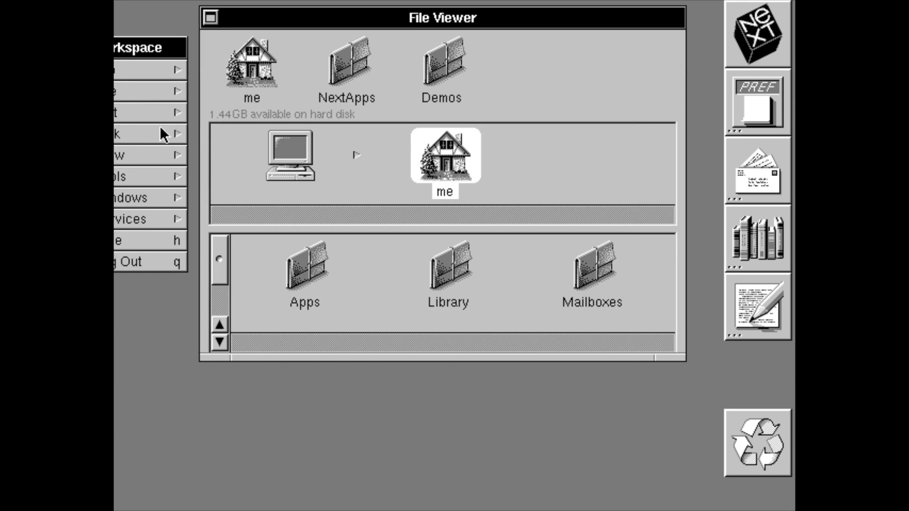
# Launch Mail from the dock, move the Active.mbox window around, and slide the dock down until only the NeXT icon shows
pyautogui.doubleClick(762, 185)
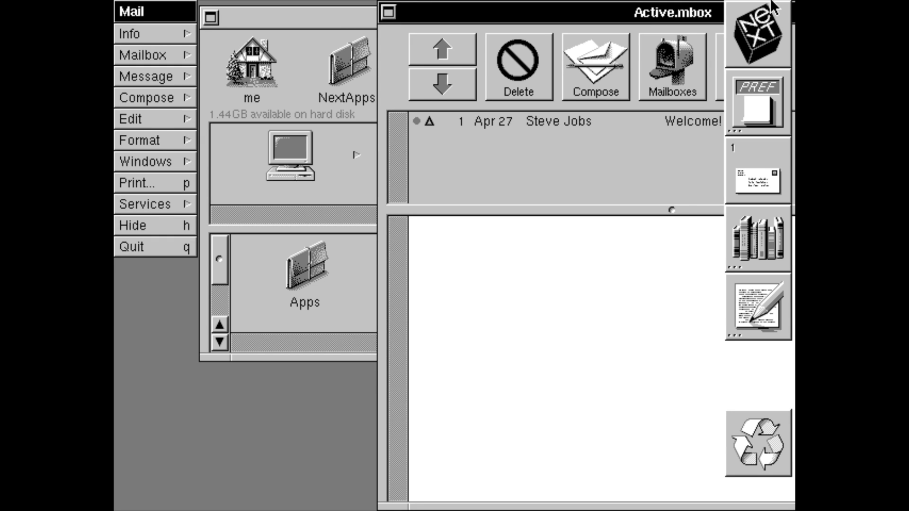
pyautogui.moveTo(668, 10); pyautogui.dragTo(794, 6)
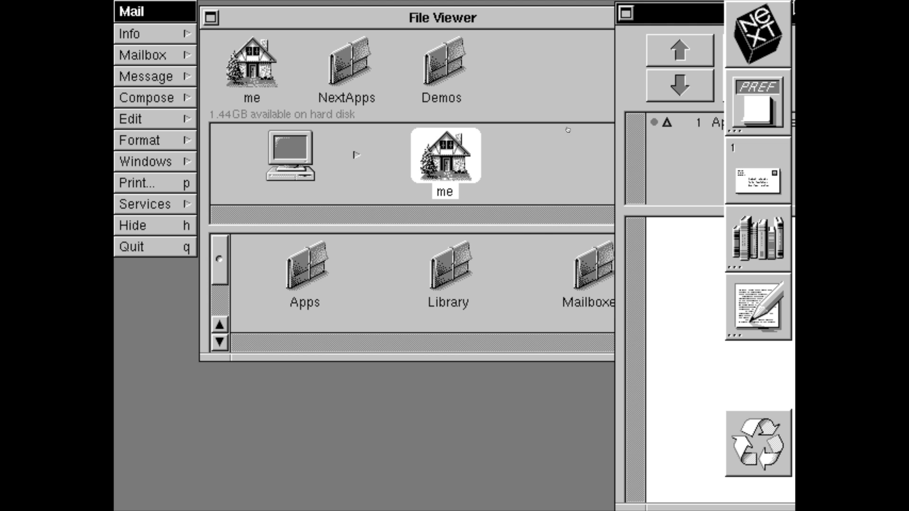
pyautogui.moveTo(664, 24); pyautogui.dragTo(310, 26)
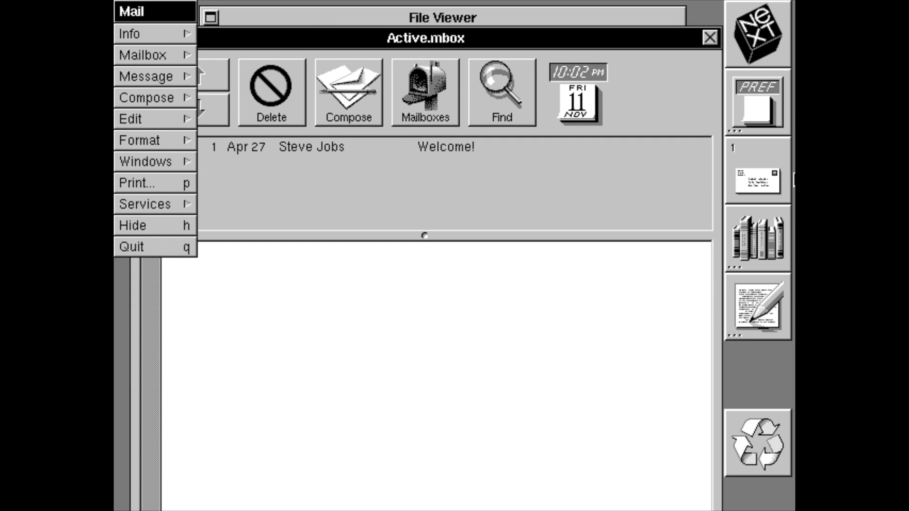
pyautogui.moveTo(766, 32); pyautogui.dragTo(765, 505)
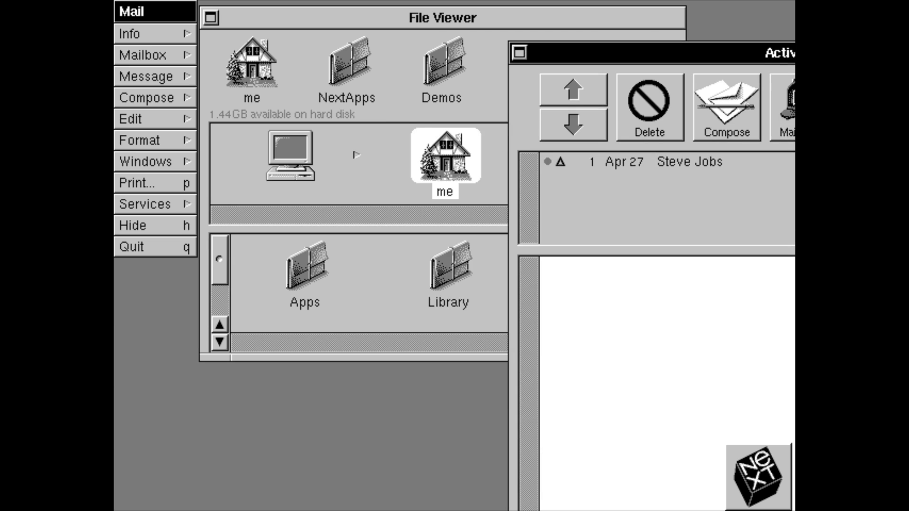
# Show the Mailboxes window, reposition the Active.mbox and File Viewer windows, and bring Active.mbox to the front
pyautogui.click(786, 109)
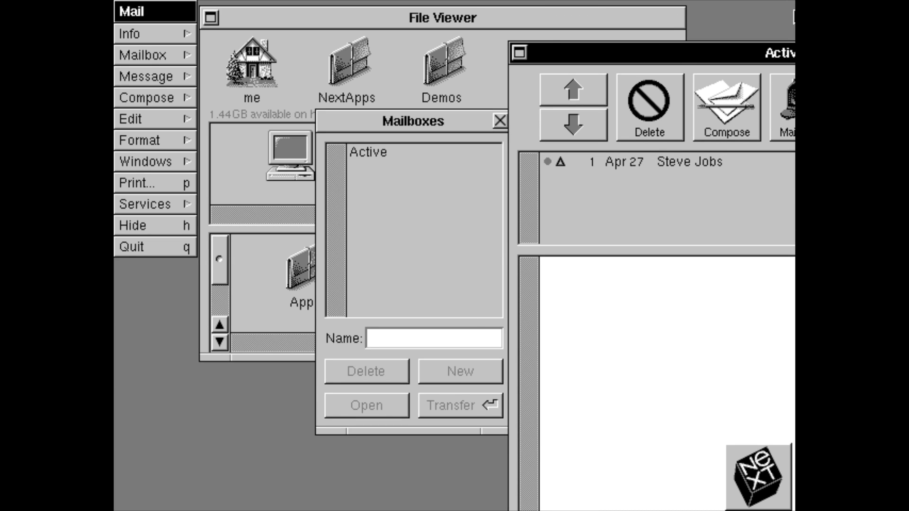
pyautogui.moveTo(664, 55); pyautogui.dragTo(342, 24)
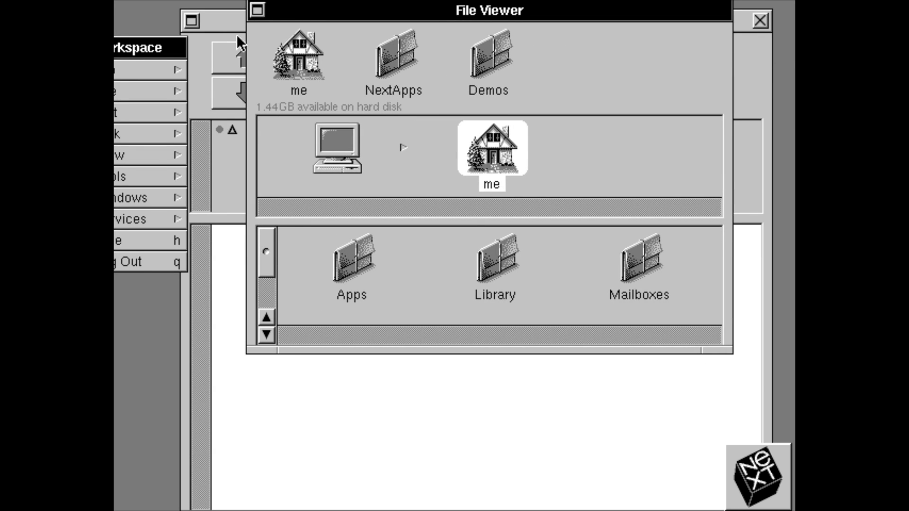
pyautogui.click(228, 15)
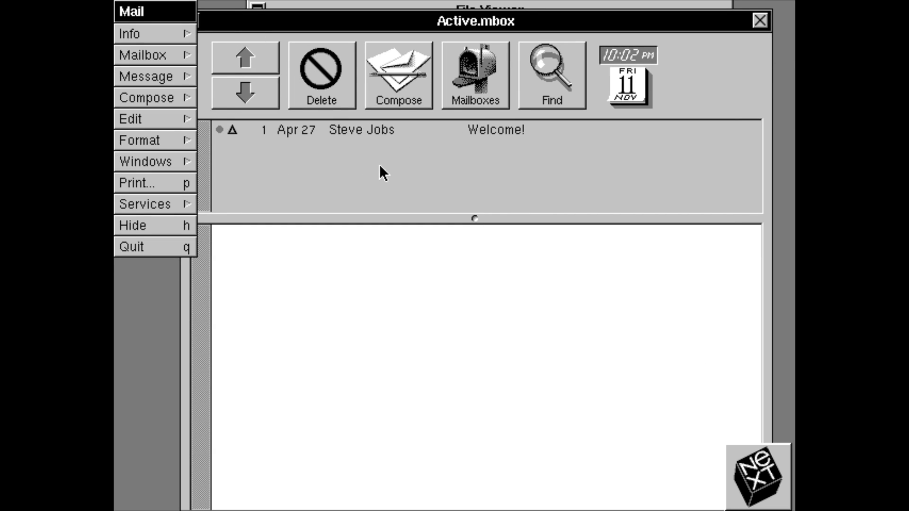
# Open the Welcome! message and shift the Active.mbox window and the Mail menu towards the desktop's upper-left corner
pyautogui.click(361, 130)
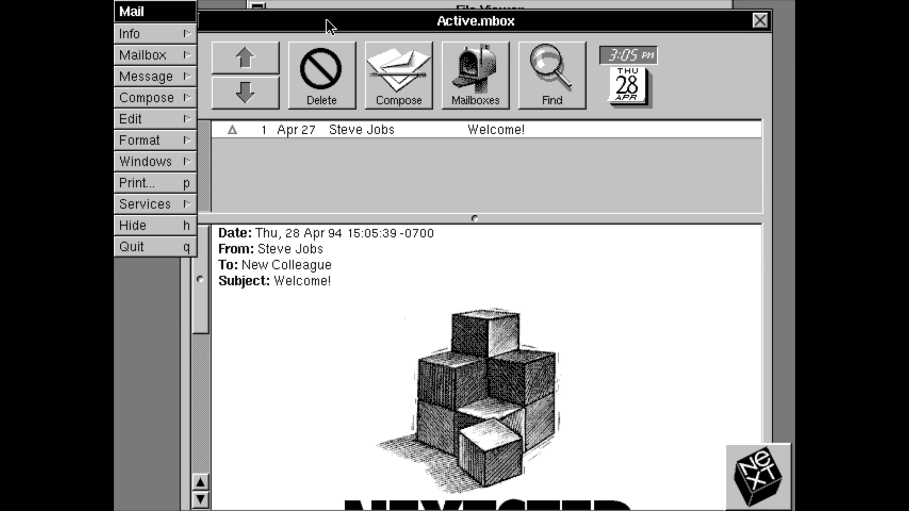
pyautogui.moveTo(326, 18); pyautogui.dragTo(324, 4)
pyautogui.moveTo(793, 260); pyautogui.dragTo(793, 201)
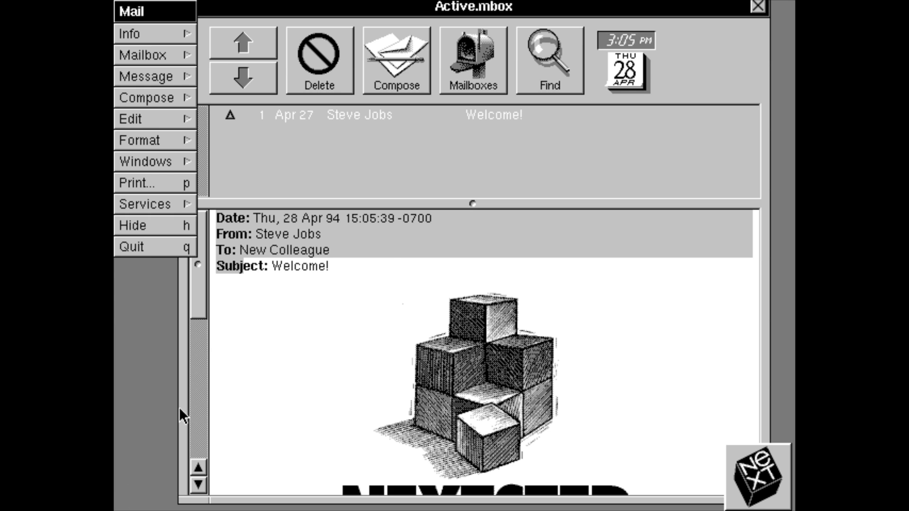
pyautogui.moveTo(265, 8); pyautogui.dragTo(179, 7)
pyautogui.moveTo(147, 7)
pyautogui.mouseDown()
pyautogui.moveTo(195, 6)
pyautogui.moveTo(115, 2)
pyautogui.moveTo(133, 3)
pyautogui.mouseUp()
pyautogui.moveTo(192, 3); pyautogui.dragTo(125, 4)
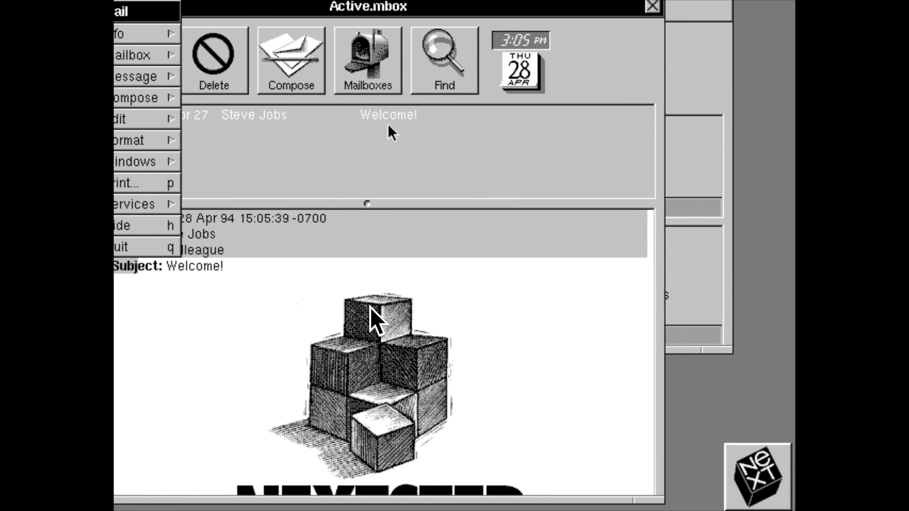
# Open the message's cubes image, switch to the File Viewer and back to Active.mbox, and move the mailbox window fully into view
pyautogui.moveTo(460, 2); pyautogui.dragTo(731, 20)
pyautogui.doubleClick(650, 408)
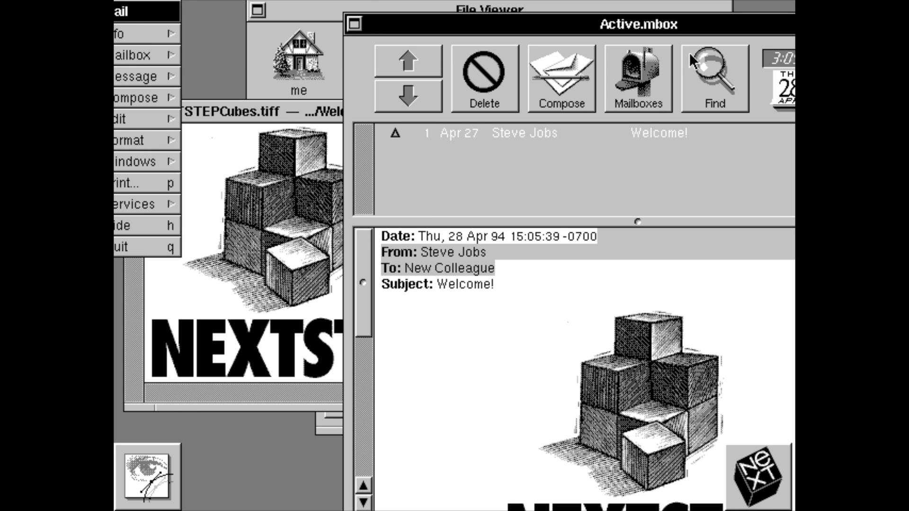
pyautogui.click(480, 8)
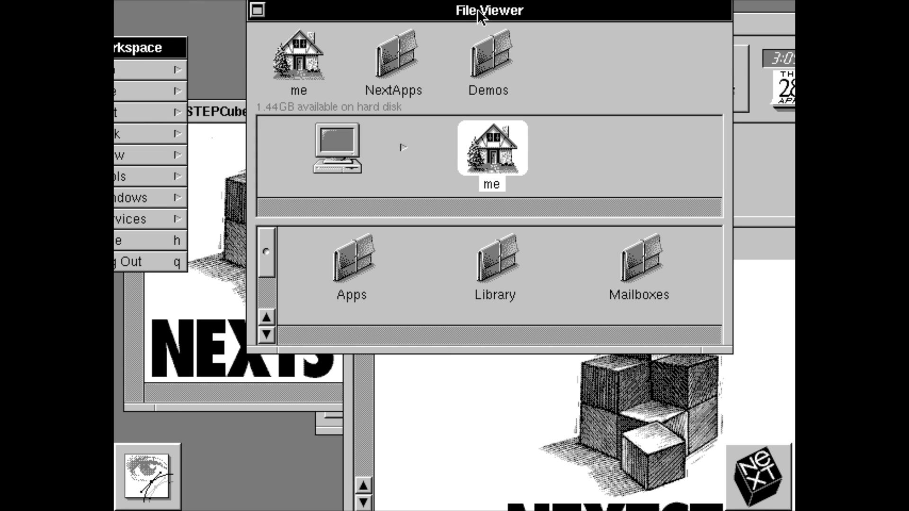
pyautogui.click(764, 14)
pyautogui.moveTo(764, 14); pyautogui.dragTo(596, 6)
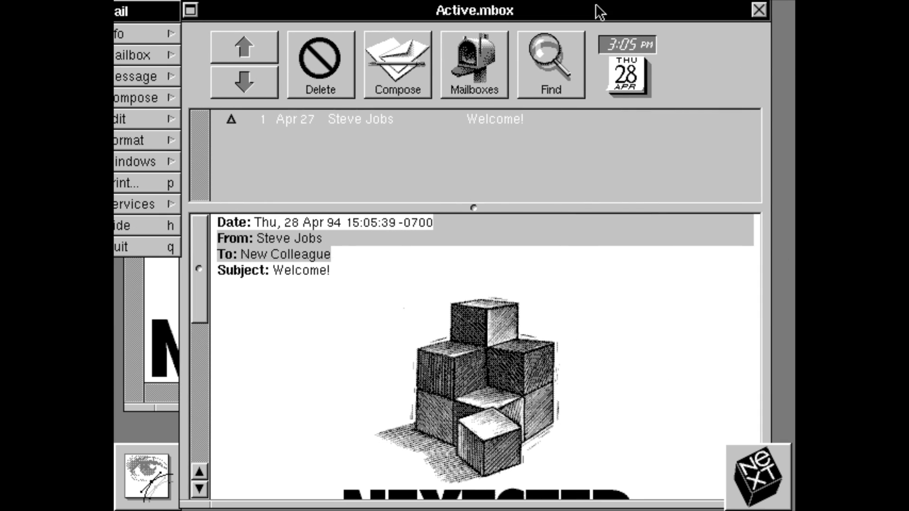
# Bring the Mail menu fully into view on the desktop and reposition the Active.mbox window beside it
pyautogui.moveTo(384, 6); pyautogui.dragTo(328, 6)
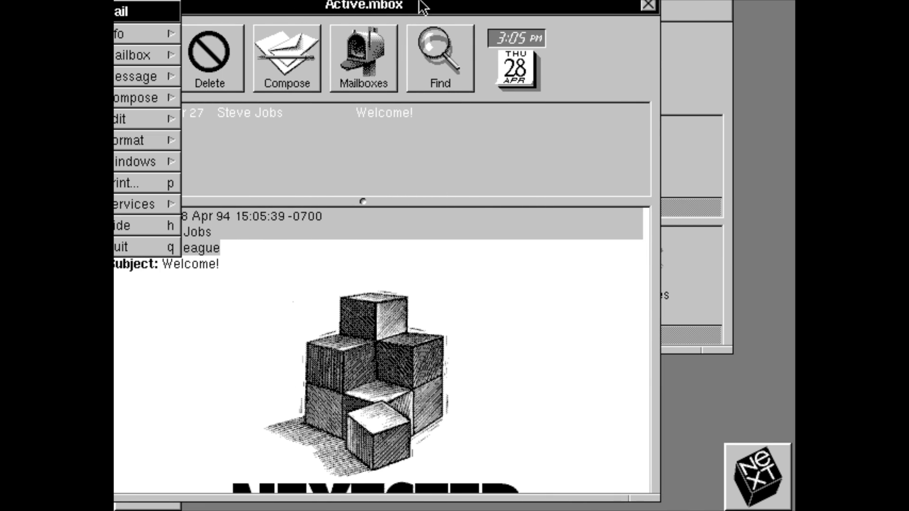
pyautogui.moveTo(203, 3); pyautogui.dragTo(161, 4)
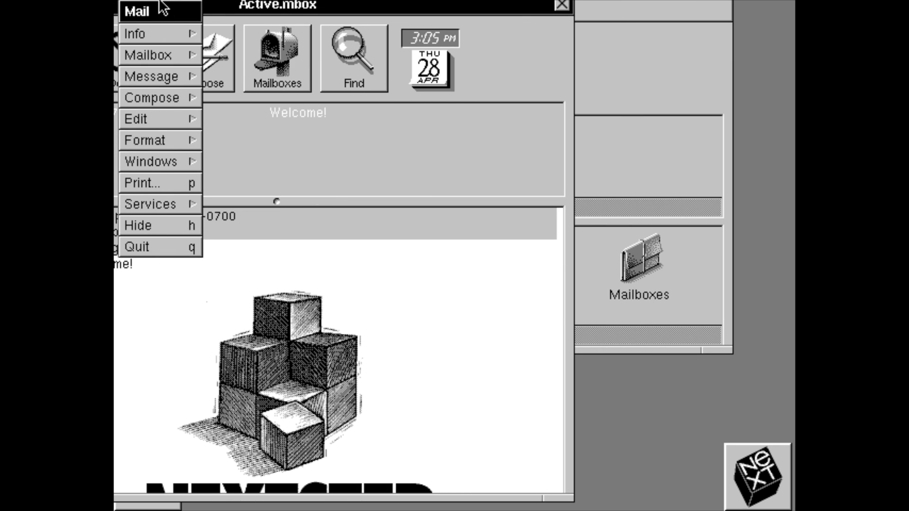
pyautogui.moveTo(170, 4); pyautogui.dragTo(201, 4)
pyautogui.moveTo(243, 4); pyautogui.dragTo(355, 6)
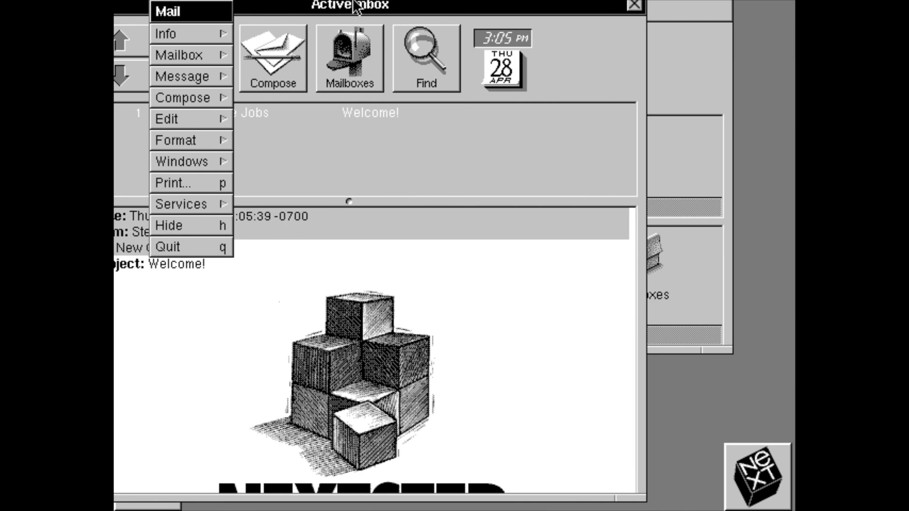
pyautogui.moveTo(256, 5); pyautogui.dragTo(198, 5)
pyautogui.moveTo(265, 5); pyautogui.dragTo(538, 6)
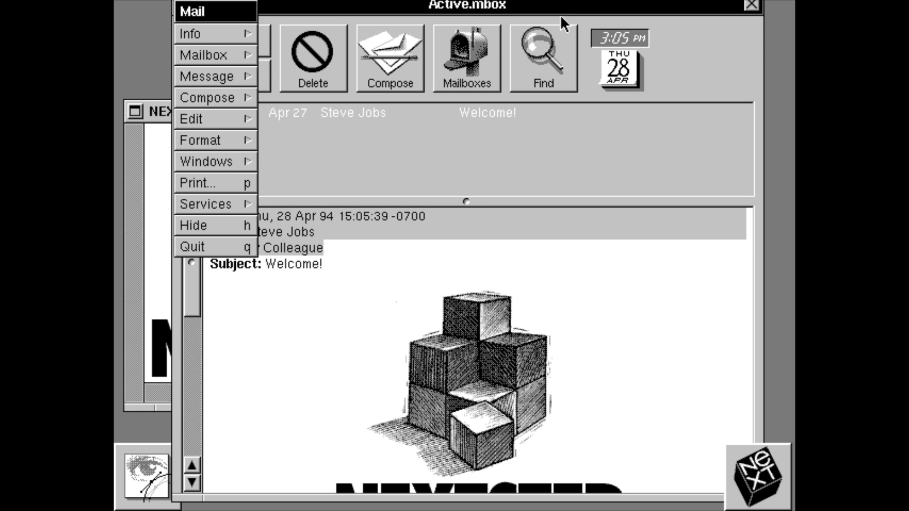
# Tuck the Mail menu partly off the desktop, read the Welcome! message to its closing text, and shift Active.mbox aside
pyautogui.moveTo(226, 9); pyautogui.dragTo(120, 7)
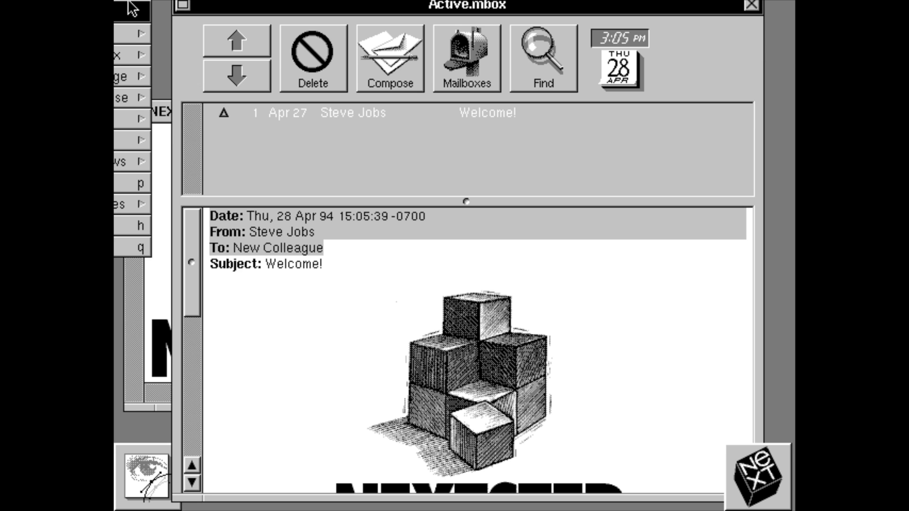
pyautogui.moveTo(132, 9); pyautogui.dragTo(130, 4)
pyautogui.moveTo(247, 3)
pyautogui.mouseDown()
pyautogui.moveTo(115, 3)
pyautogui.moveTo(236, 1)
pyautogui.mouseUp()
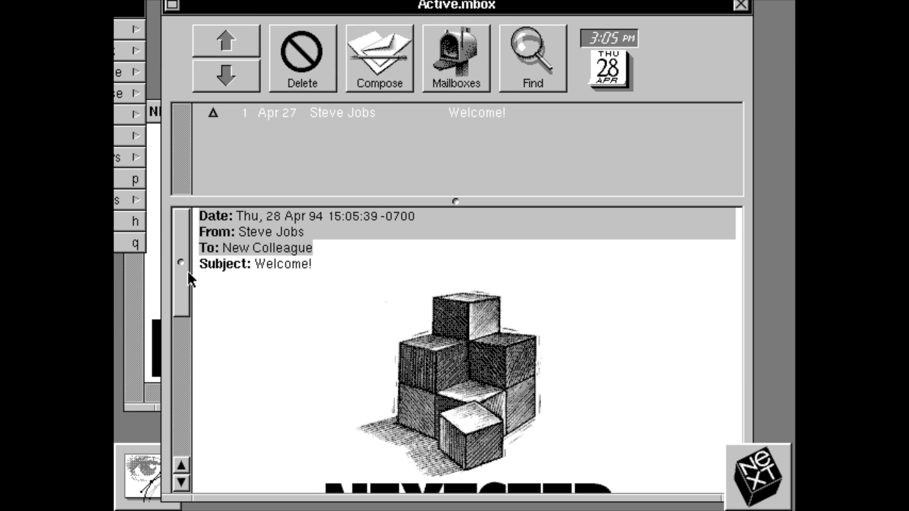
pyautogui.moveTo(184, 263)
pyautogui.mouseDown()
pyautogui.moveTo(182, 402)
pyautogui.moveTo(182, 361)
pyautogui.moveTo(182, 371)
pyautogui.mouseUp()
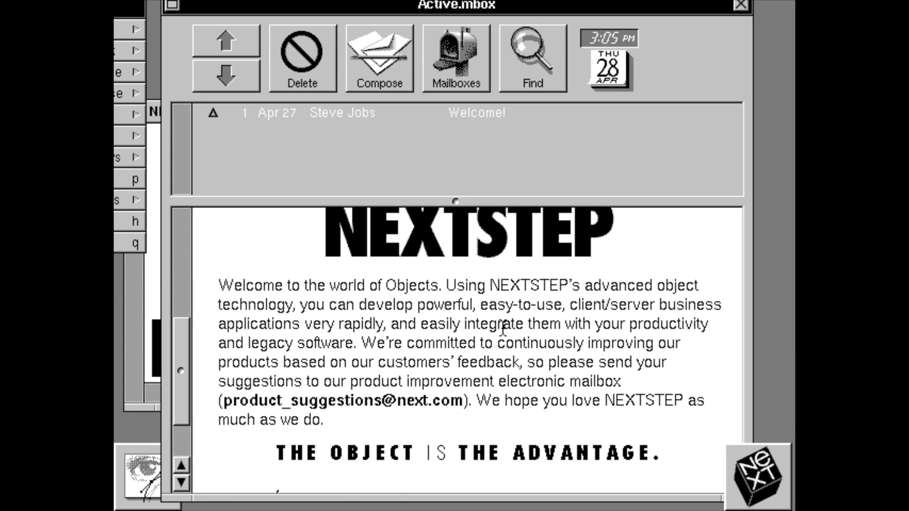
pyautogui.moveTo(548, 4); pyautogui.dragTo(777, 4)
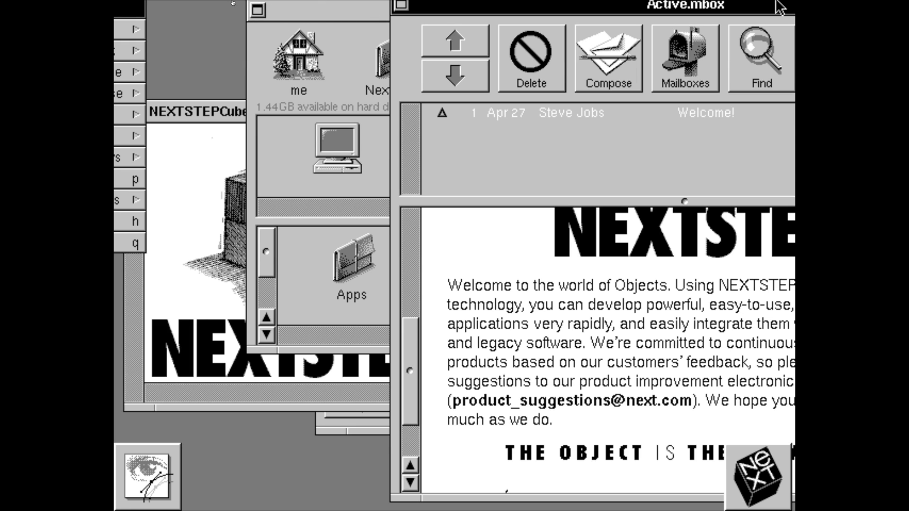
# Switch to VMware Fusion and shut down the running FreeBSD virtual machine, confirming the shutdown
pyautogui.click(102, 3)
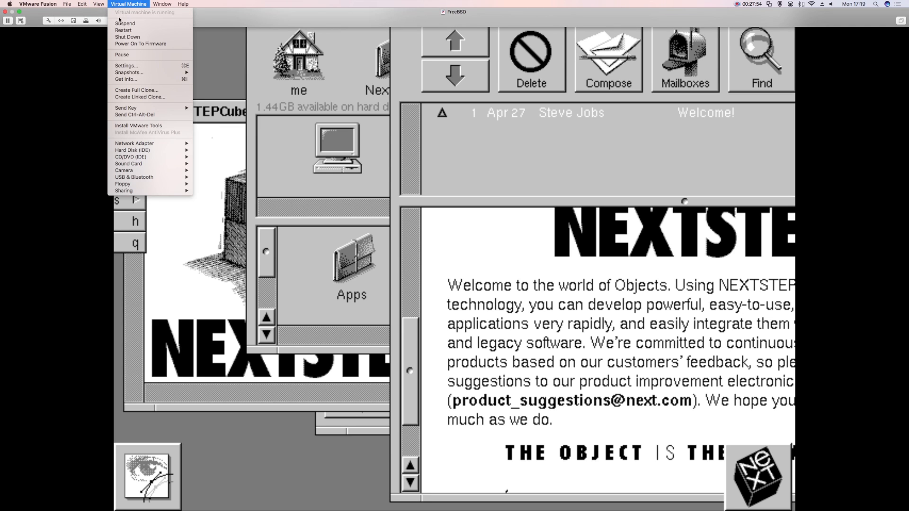
pyautogui.click(125, 37)
pyautogui.click(503, 67)
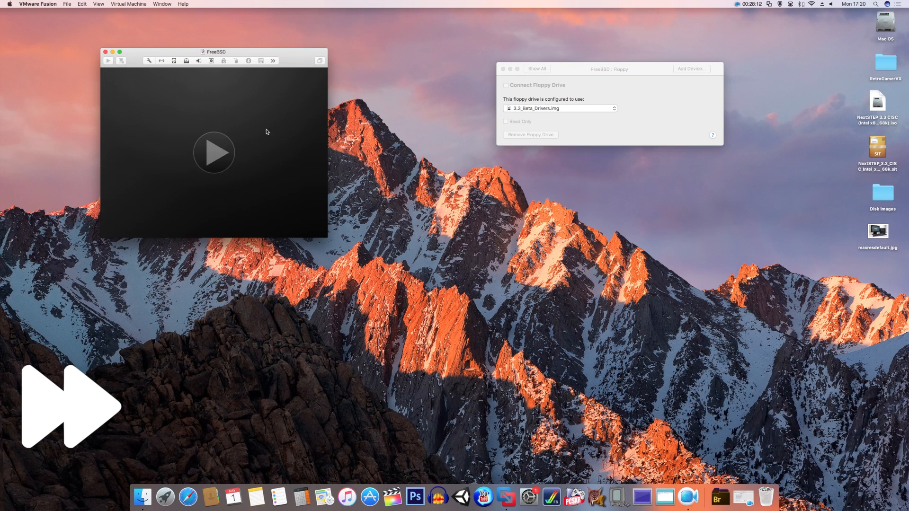
# Start the FreeBSD virtual machine again, release the captured mouse, and show the machine full screen
pyautogui.click(280, 130)
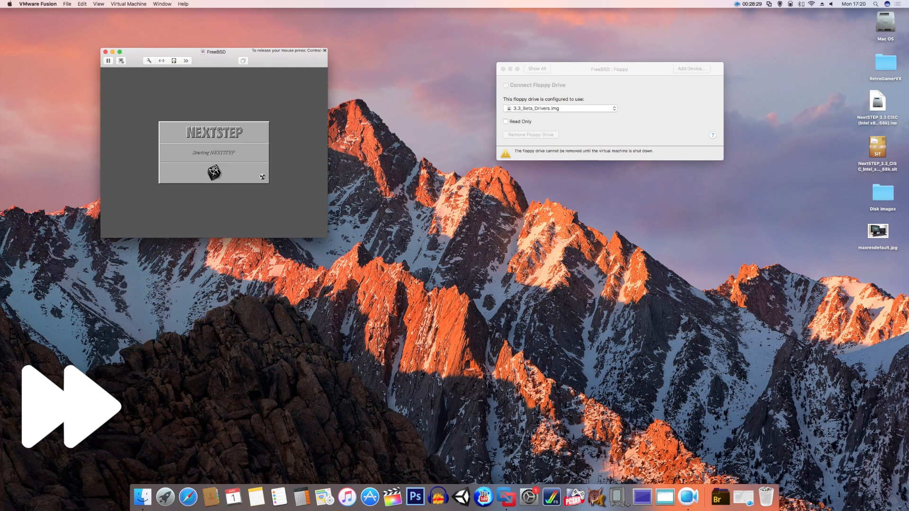
pyautogui.press('ctrl+super')
pyautogui.click(119, 52)
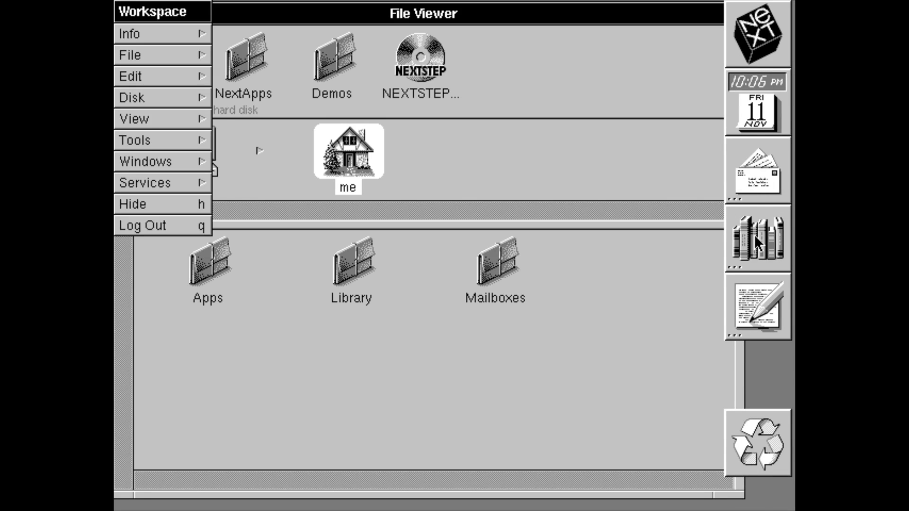
# Launch Librarian from the dock, list the titles in the me folder, and close the Librarian.bshlf window
pyautogui.doubleClick(764, 230)
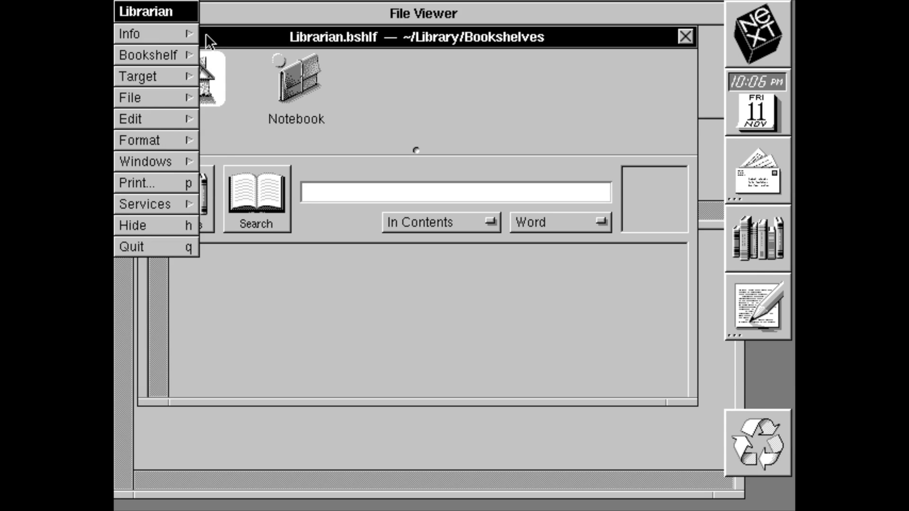
pyautogui.moveTo(236, 33); pyautogui.dragTo(279, 30)
pyautogui.click(417, 190)
pyautogui.click(243, 207)
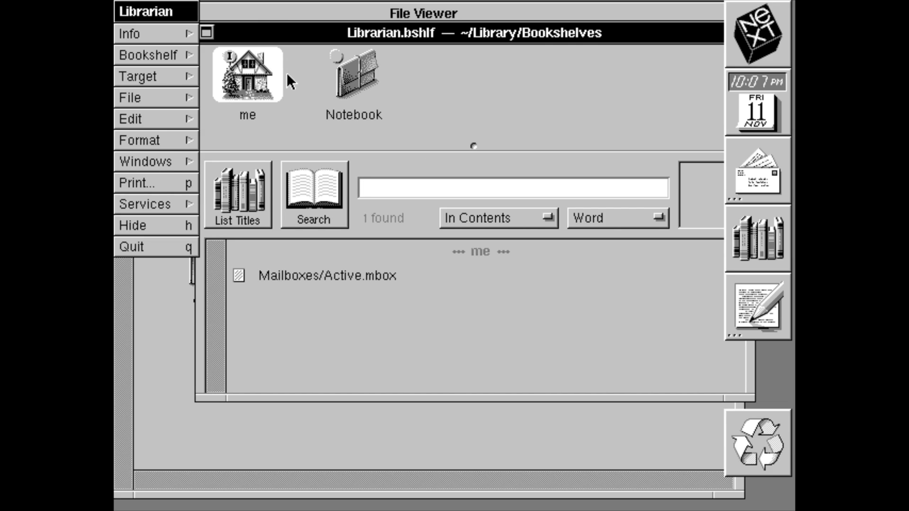
pyautogui.moveTo(289, 33); pyautogui.dragTo(182, 66)
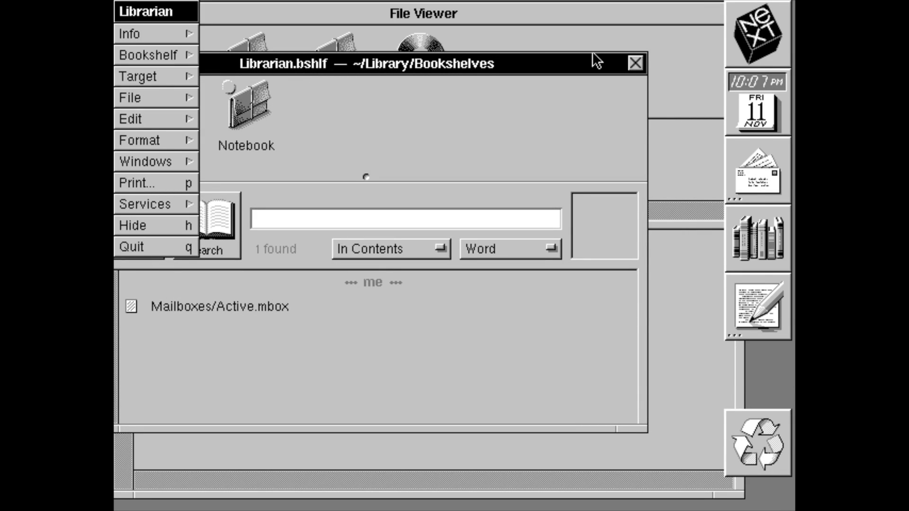
pyautogui.click(636, 64)
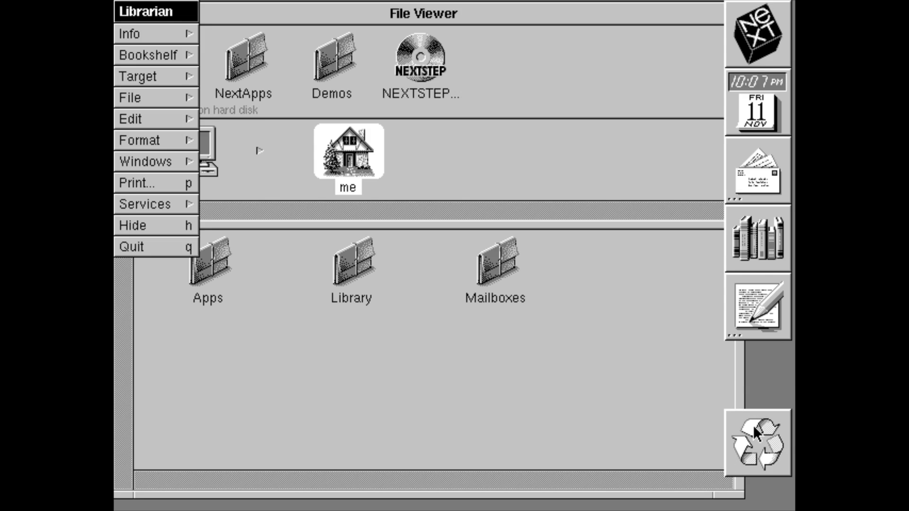
# Open the Recycler to view its contents, move its window up, and close it
pyautogui.doubleClick(756, 440)
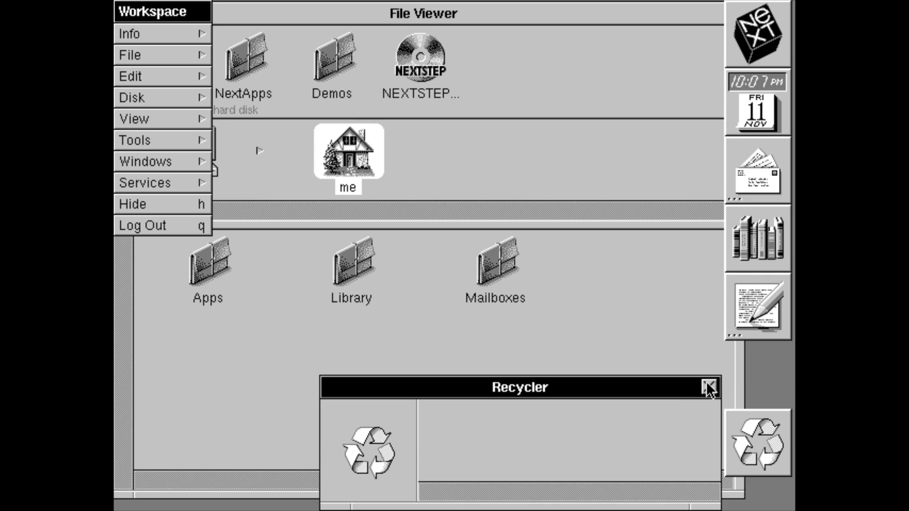
pyautogui.moveTo(676, 389); pyautogui.dragTo(676, 322)
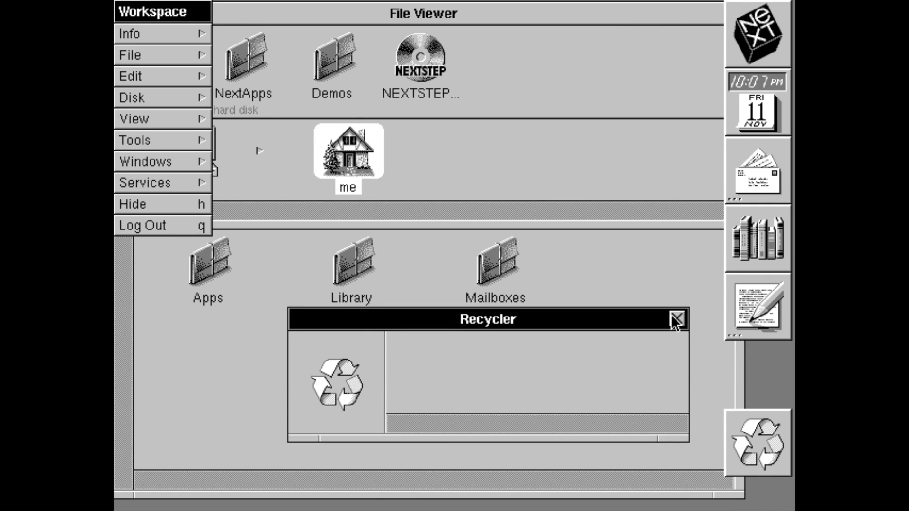
pyautogui.click(677, 321)
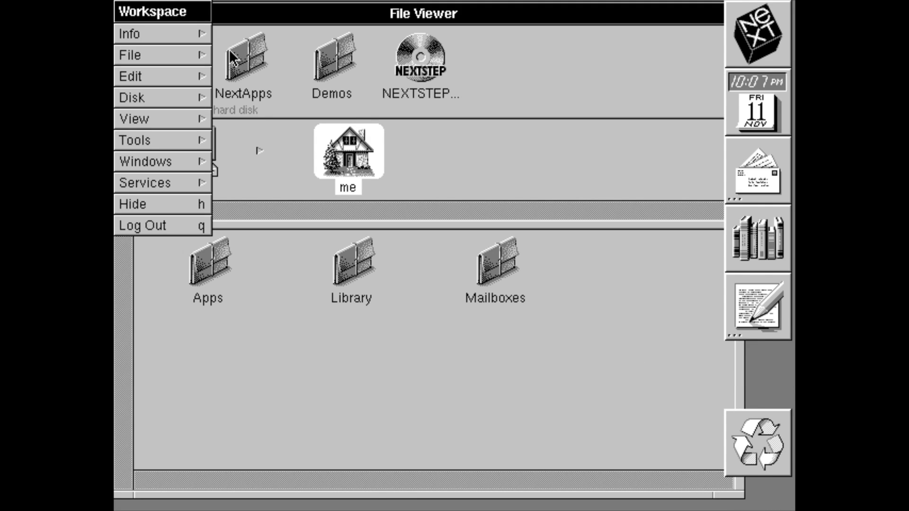
# Show the Demos folder in the File Viewer and launch BackSpace.app
pyautogui.click(334, 59)
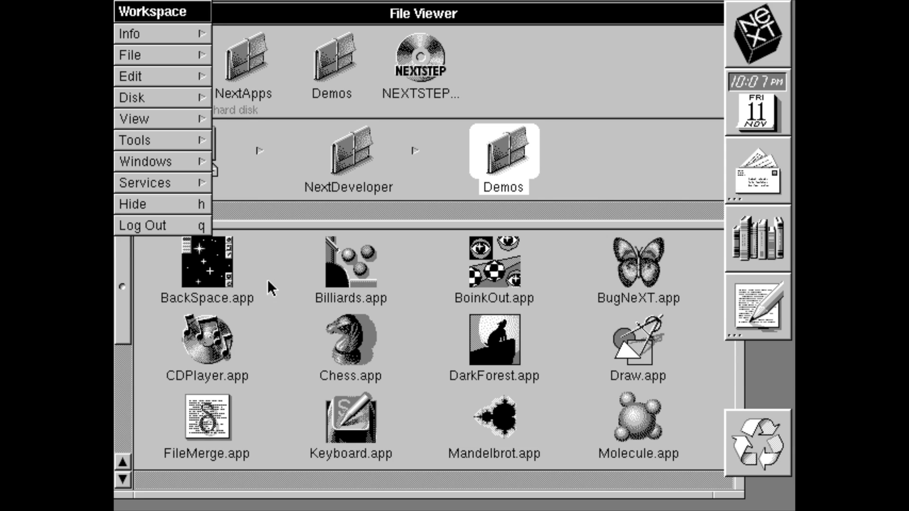
pyautogui.click(217, 274)
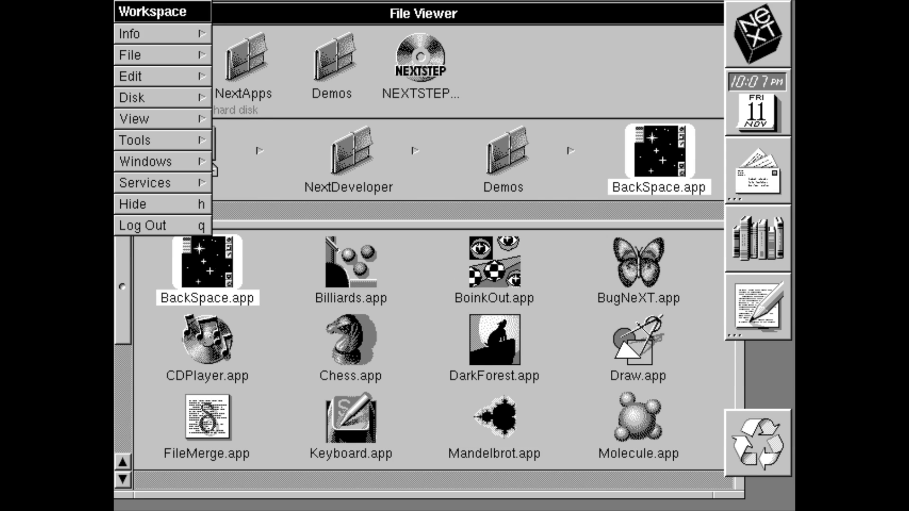
pyautogui.doubleClick(216, 275)
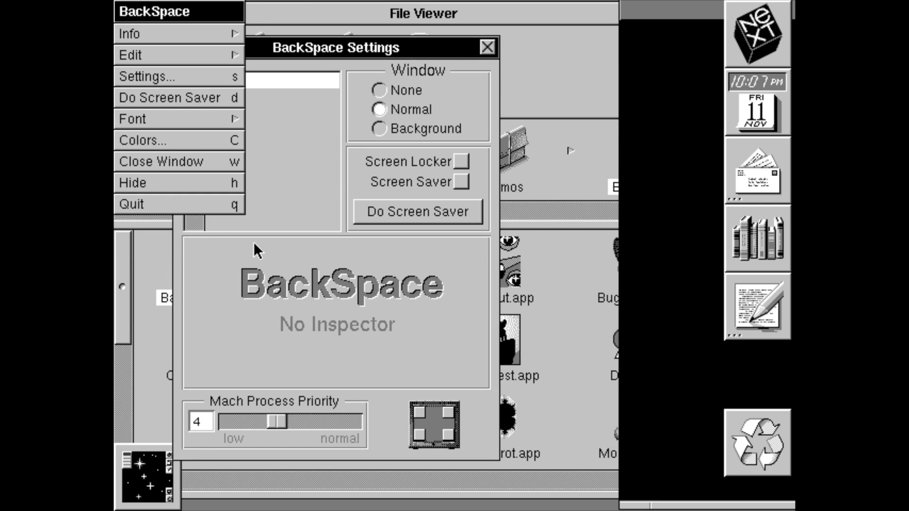
# Reposition and close the BackSpace Settings window, and quit BackSpace
pyautogui.moveTo(400, 44); pyautogui.dragTo(378, 55)
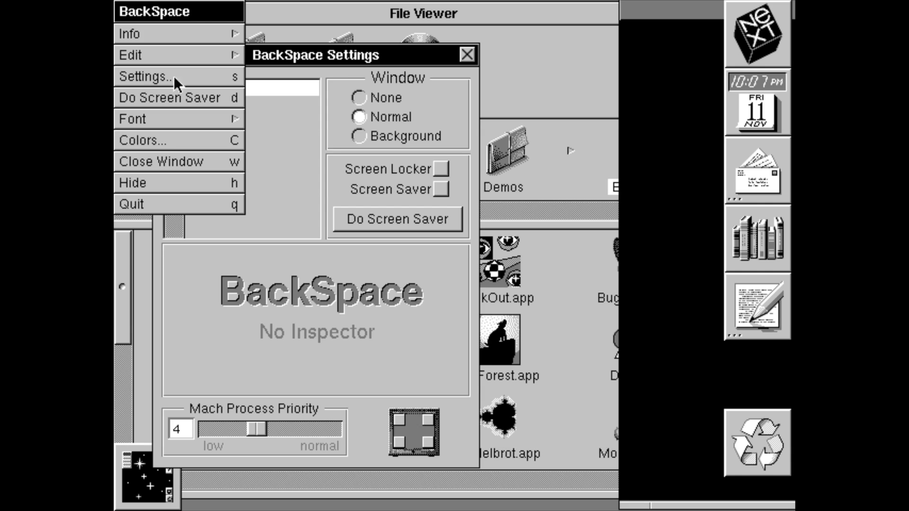
pyautogui.click(465, 53)
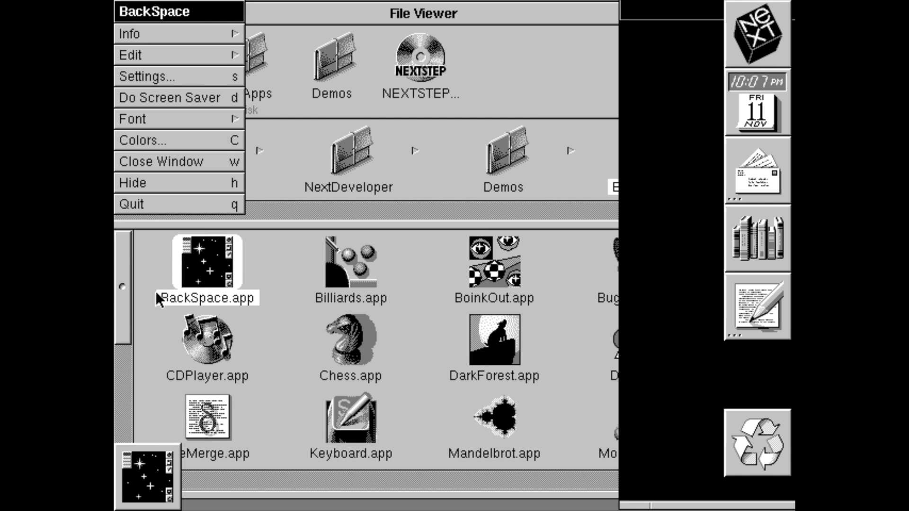
pyautogui.click(128, 203)
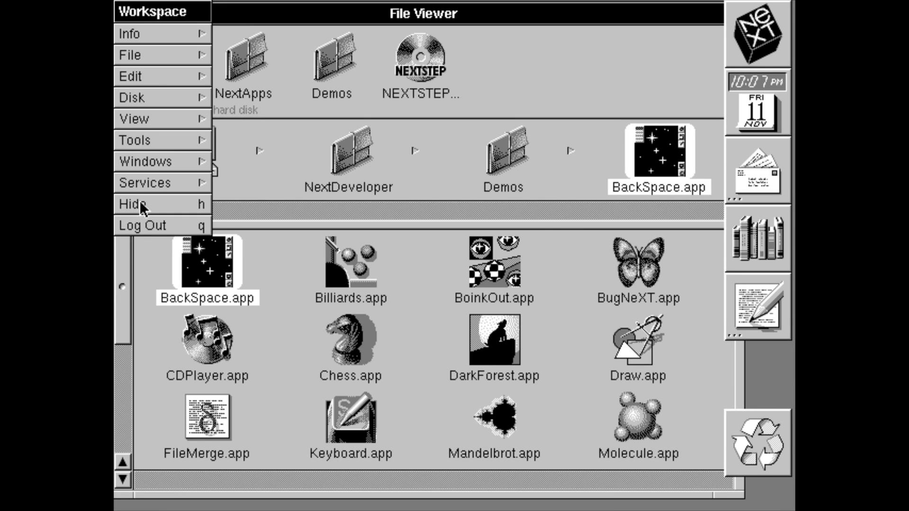
# Launch BoinkOut.app, move its window clear of the dock, and start a new game
pyautogui.doubleClick(488, 269)
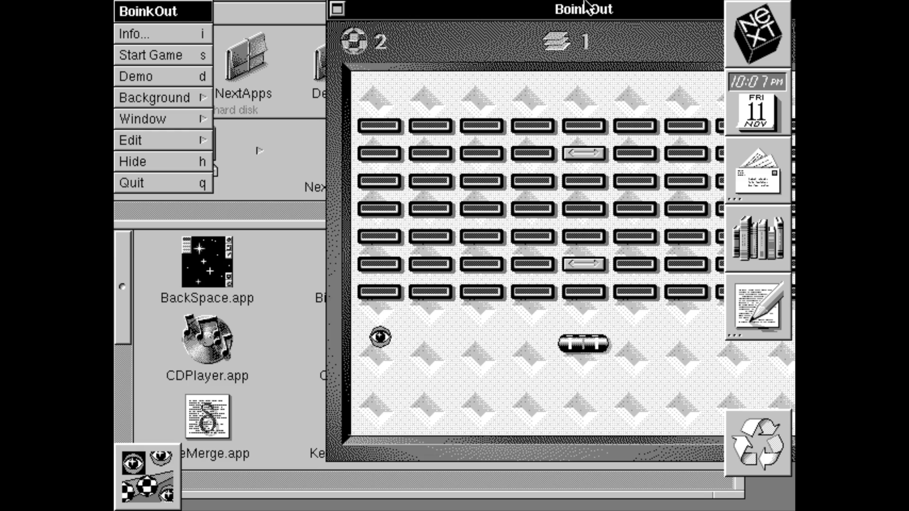
pyautogui.moveTo(586, 9); pyautogui.dragTo(456, 21)
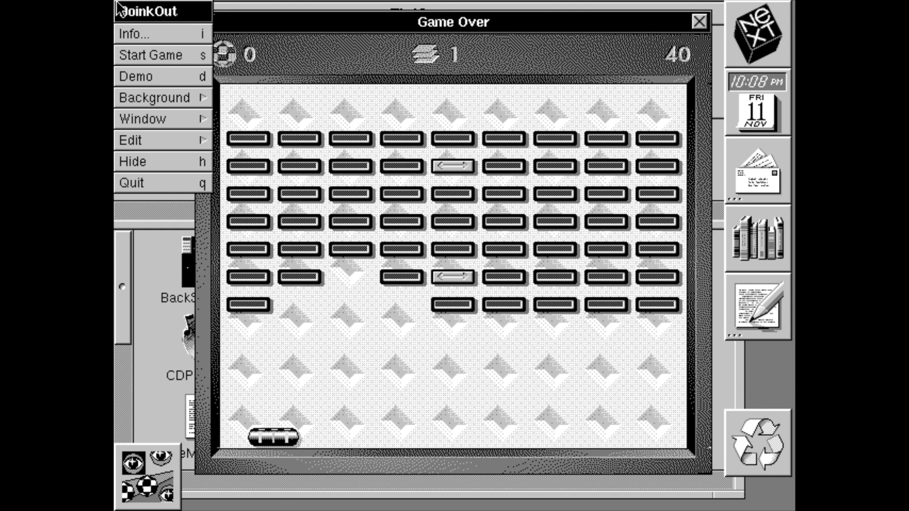
pyautogui.click(148, 55)
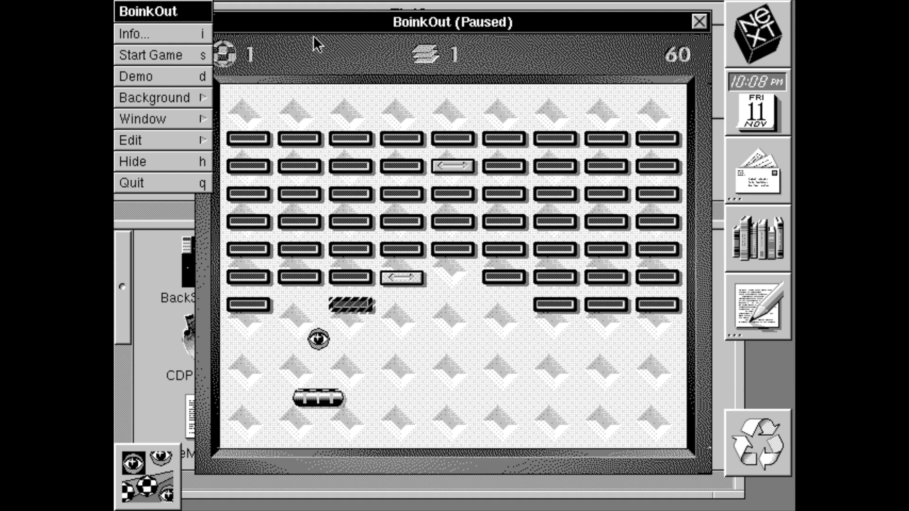
# Move the paused BoinkOut window around the desktop until its close control is reachable, and close it
pyautogui.moveTo(316, 23); pyautogui.dragTo(450, 30)
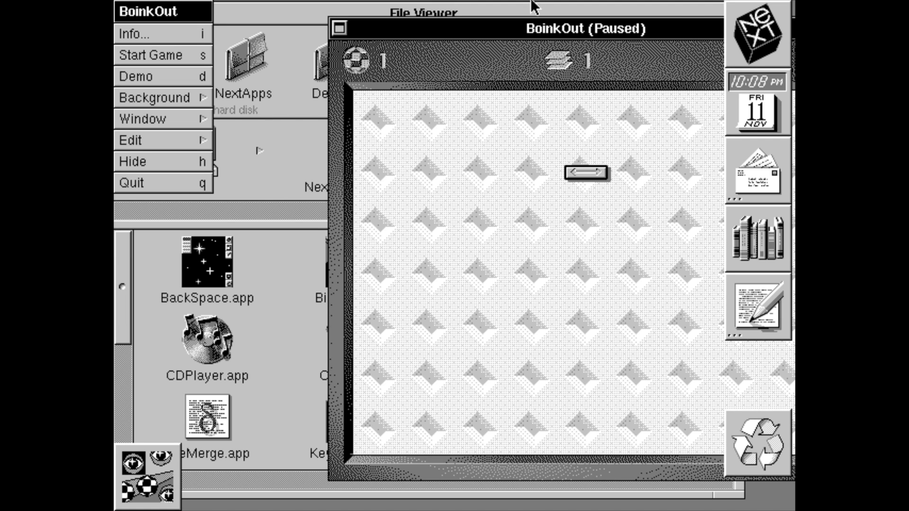
pyautogui.moveTo(453, 25); pyautogui.dragTo(505, 7)
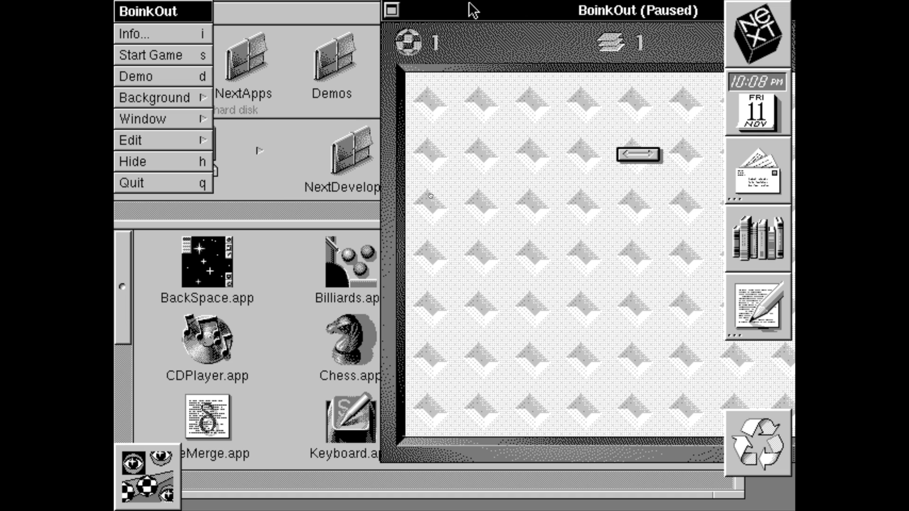
pyautogui.moveTo(561, 14); pyautogui.dragTo(365, 4)
pyautogui.click(691, 2)
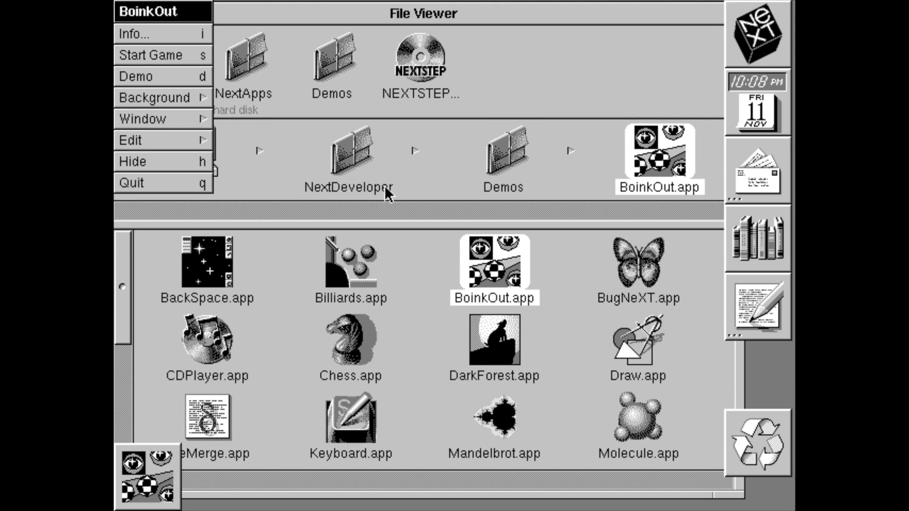
# Return to the File Viewer, move the Workspace menu aside, and launch DarkForest.app from the Demos folder
pyautogui.click(609, 423)
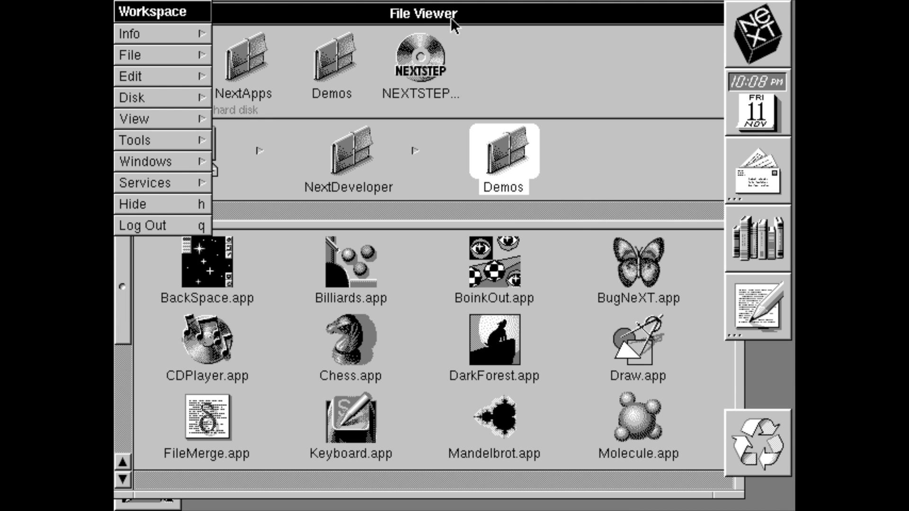
pyautogui.moveTo(118, 8); pyautogui.dragTo(310, 7)
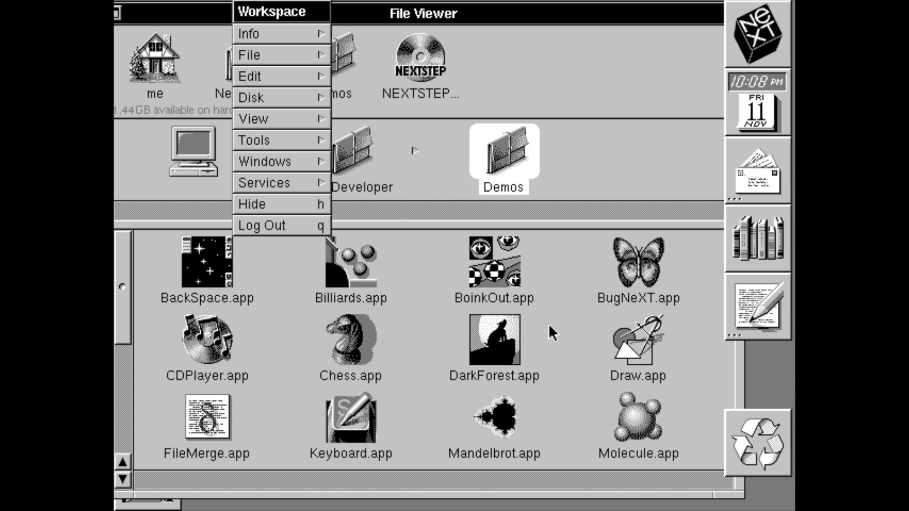
pyautogui.click(507, 328)
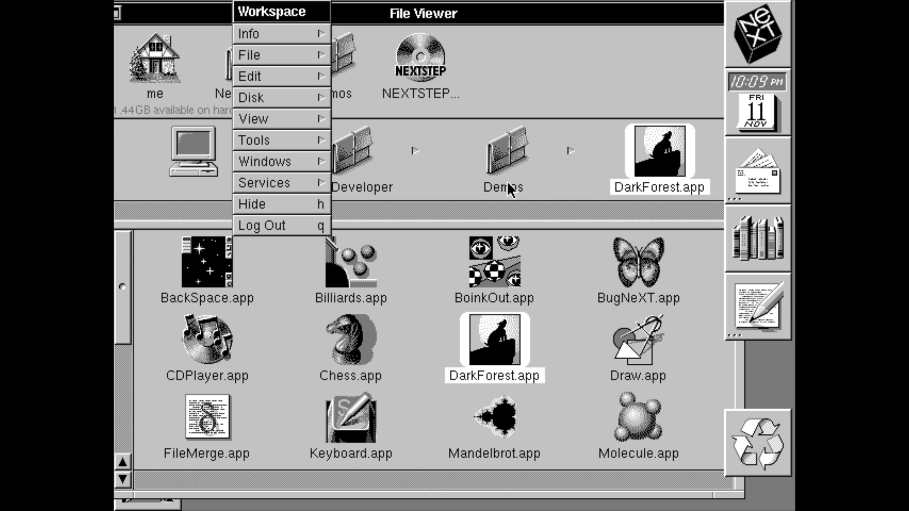
pyautogui.doubleClick(488, 339)
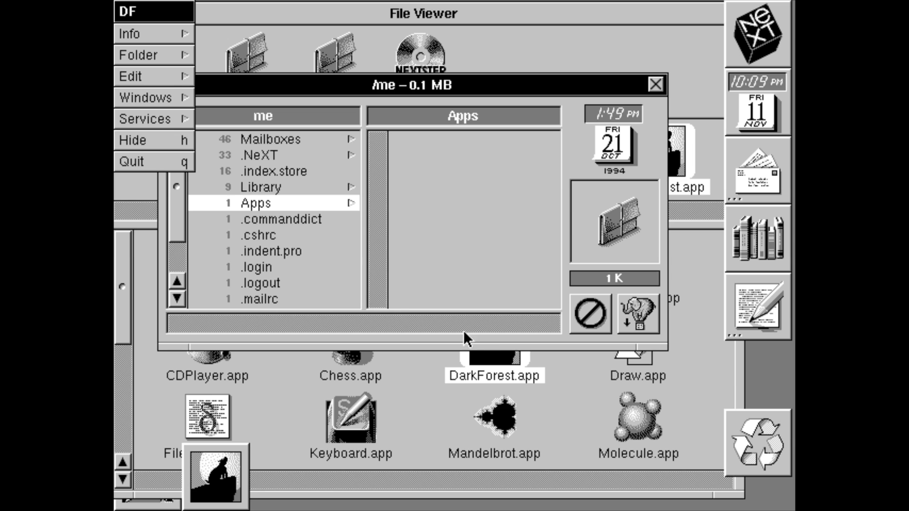
# Open DarkForest's information panel, and quit DarkForest
pyautogui.moveTo(117, 4); pyautogui.dragTo(114, 2)
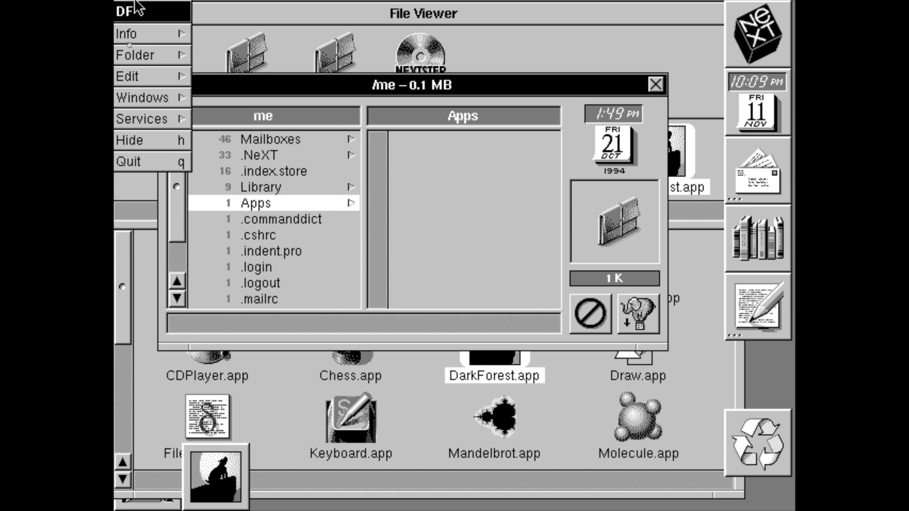
pyautogui.click(146, 35)
pyautogui.click(243, 33)
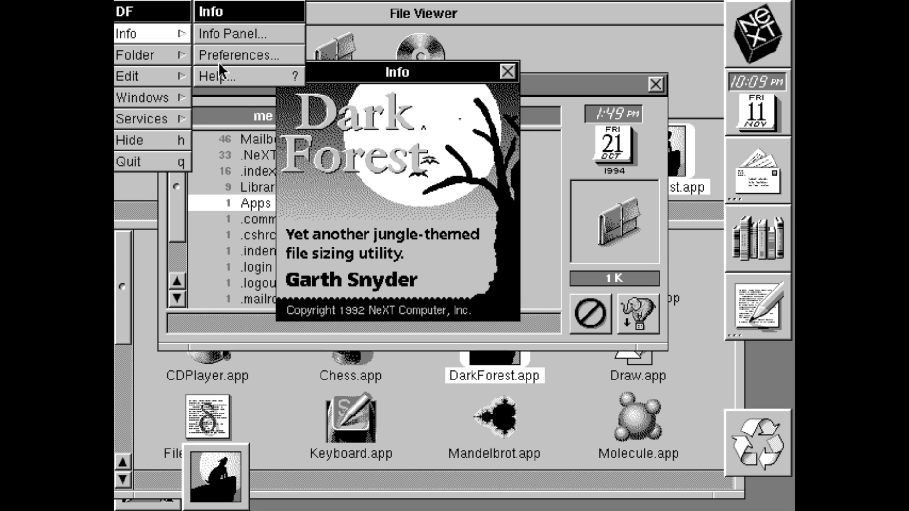
pyautogui.click(152, 161)
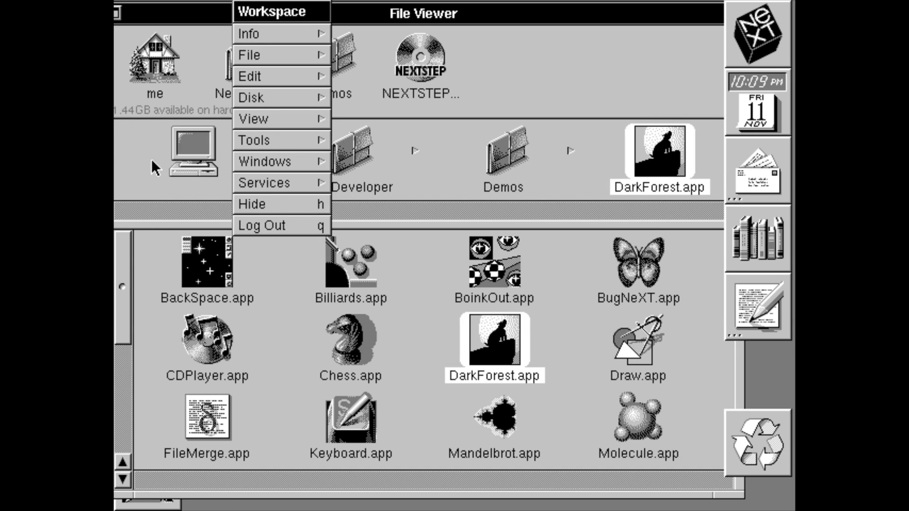
# Move the Workspace menu aside, and launch Molecule.app from the Demos folder and quit it
pyautogui.moveTo(477, 355)
pyautogui.mouseDown()
pyautogui.moveTo(667, 363)
pyautogui.moveTo(794, 260)
pyautogui.mouseUp()
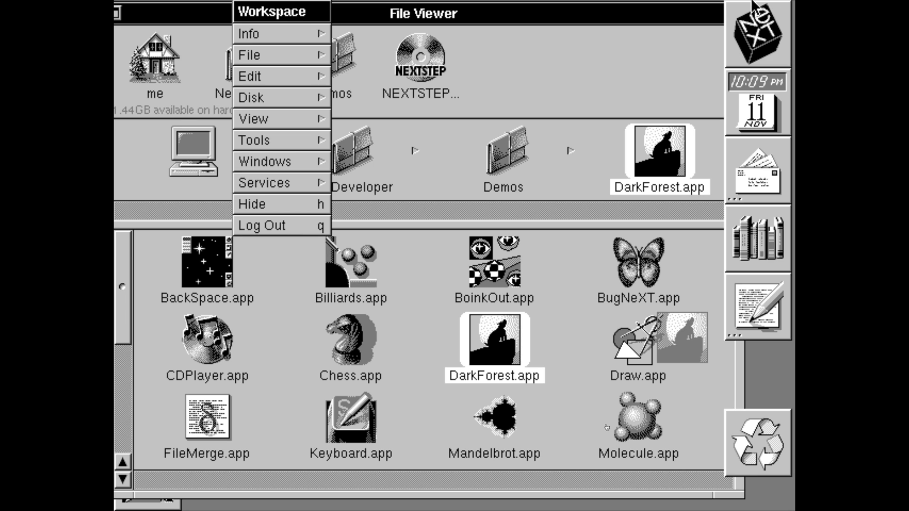
pyautogui.moveTo(313, 2); pyautogui.dragTo(114, 2)
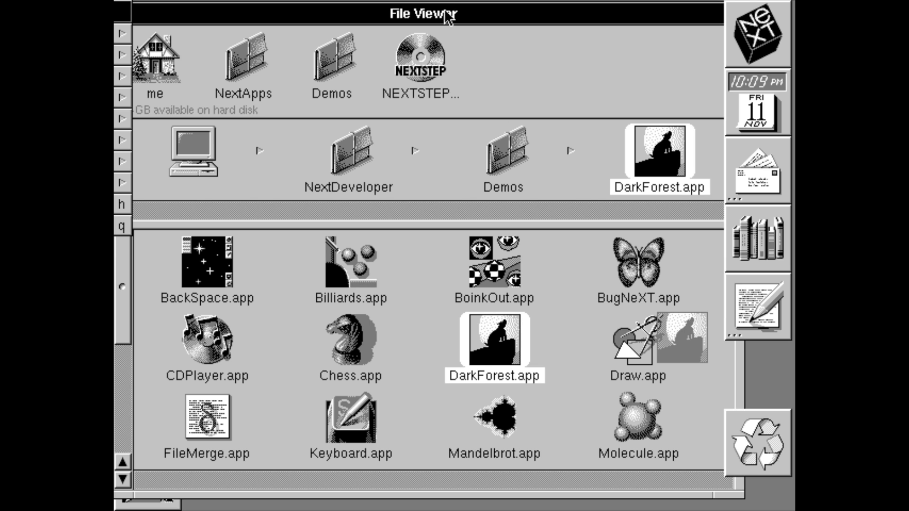
pyautogui.doubleClick(634, 409)
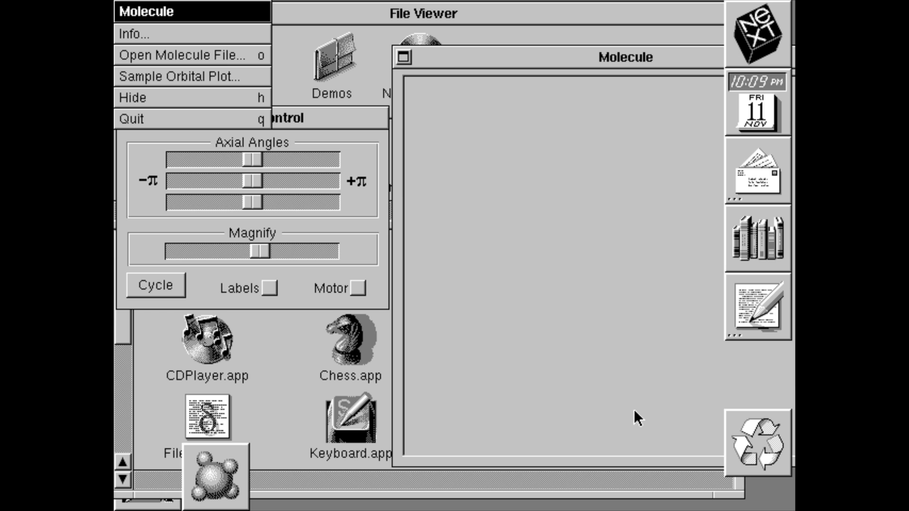
pyautogui.moveTo(237, 7); pyautogui.dragTo(197, 7)
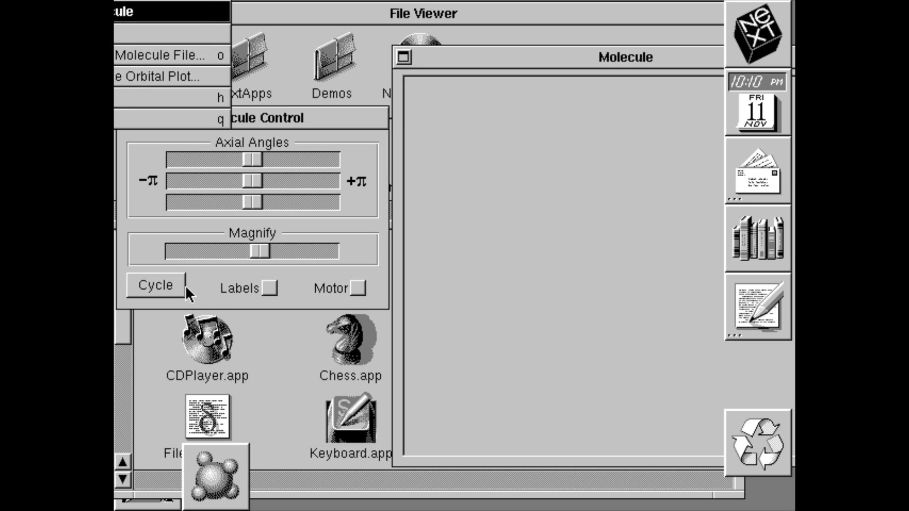
pyautogui.click(141, 111)
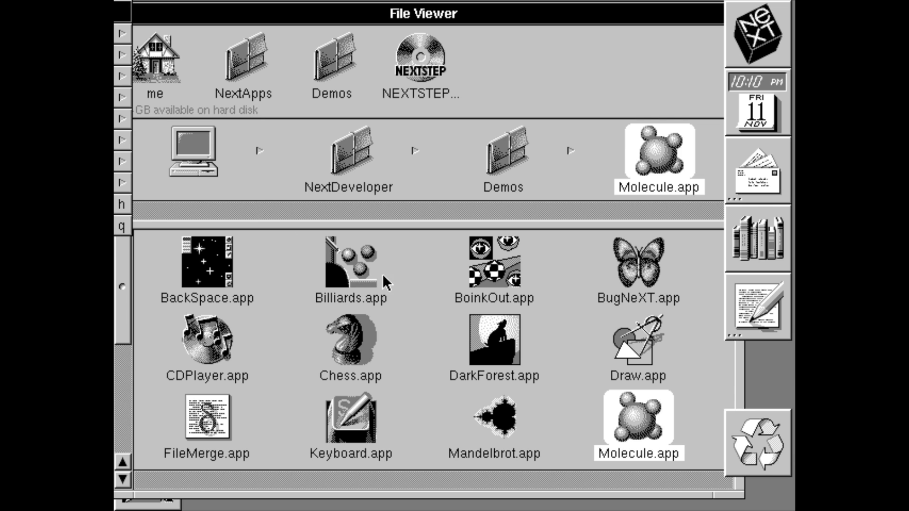
# Launch Billiards.app from the Demos folder, and detach the Tool Choice menu and place it beside the main menu
pyautogui.moveTo(352, 260); pyautogui.dragTo(216, 474)
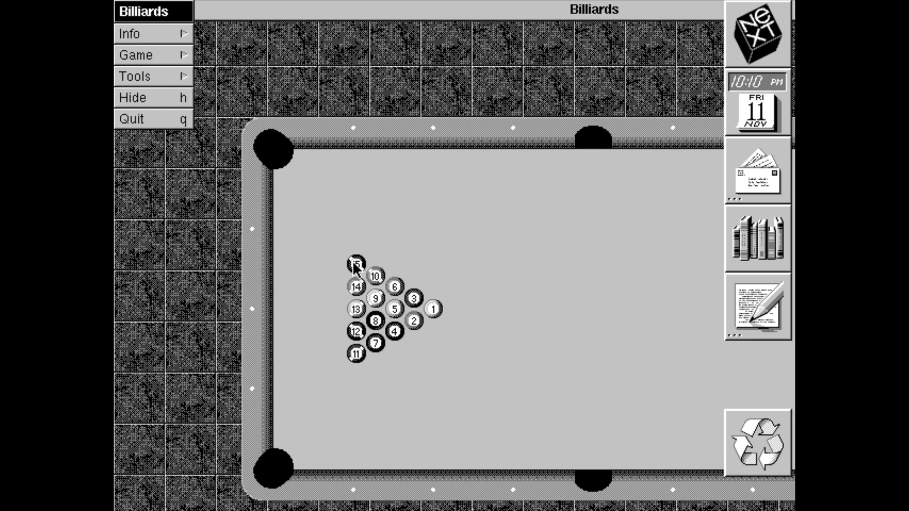
pyautogui.click(329, 271)
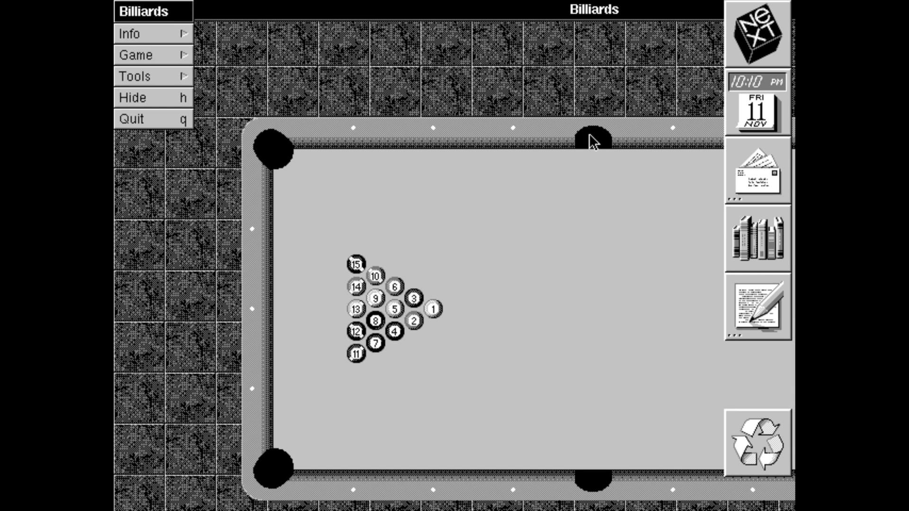
pyautogui.click(159, 77)
pyautogui.moveTo(208, 10); pyautogui.dragTo(141, 7)
pyautogui.moveTo(138, 7)
pyautogui.mouseDown()
pyautogui.moveTo(124, 2)
pyautogui.moveTo(152, 10)
pyautogui.mouseUp()
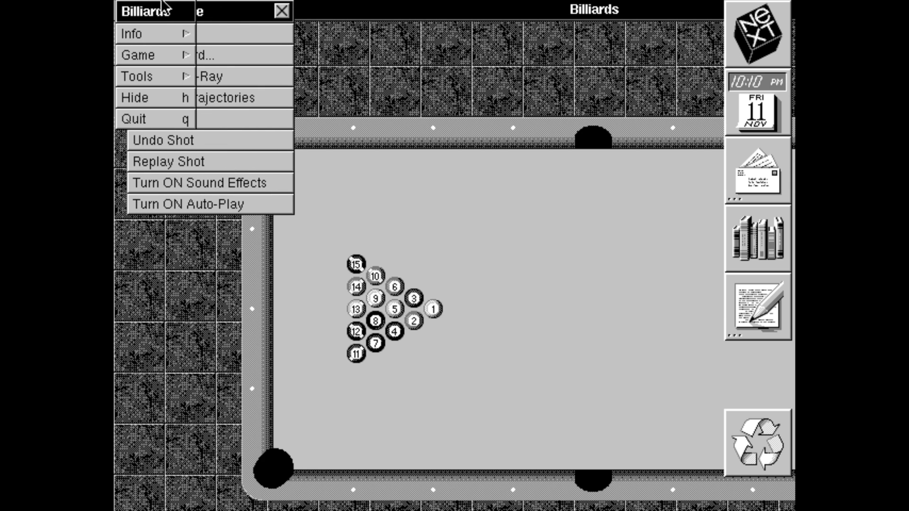
pyautogui.moveTo(234, 16); pyautogui.dragTo(258, 23)
pyautogui.moveTo(328, 19); pyautogui.dragTo(312, 13)
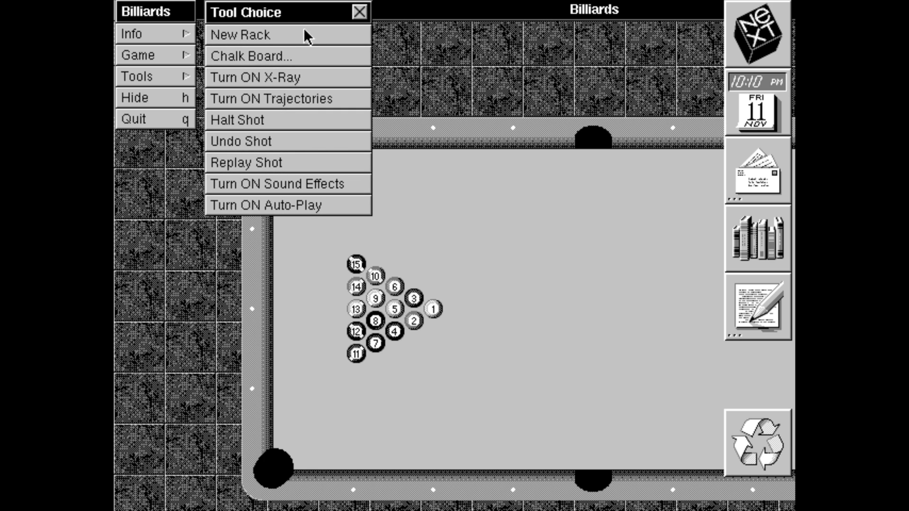
pyautogui.moveTo(218, 1); pyautogui.dragTo(221, 1)
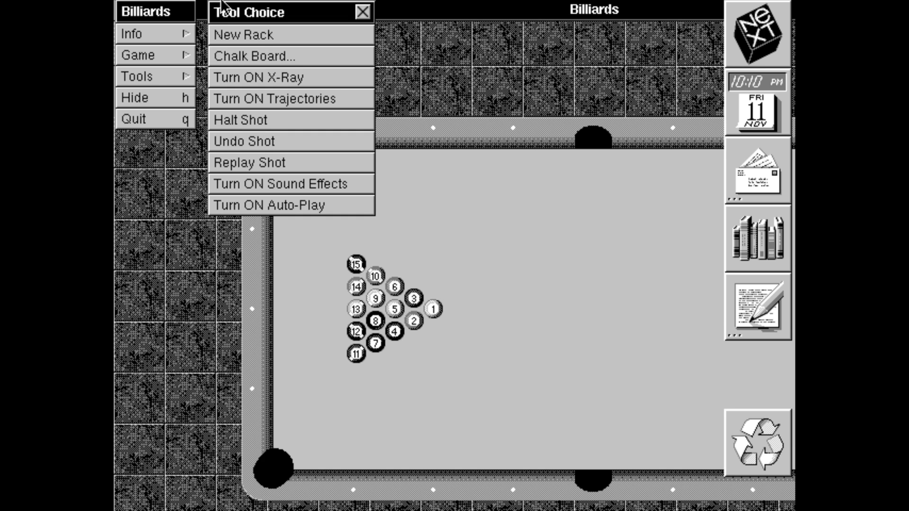
# Look through the Billiards game and information options, and close the detached Tool Choice menu
pyautogui.click(158, 54)
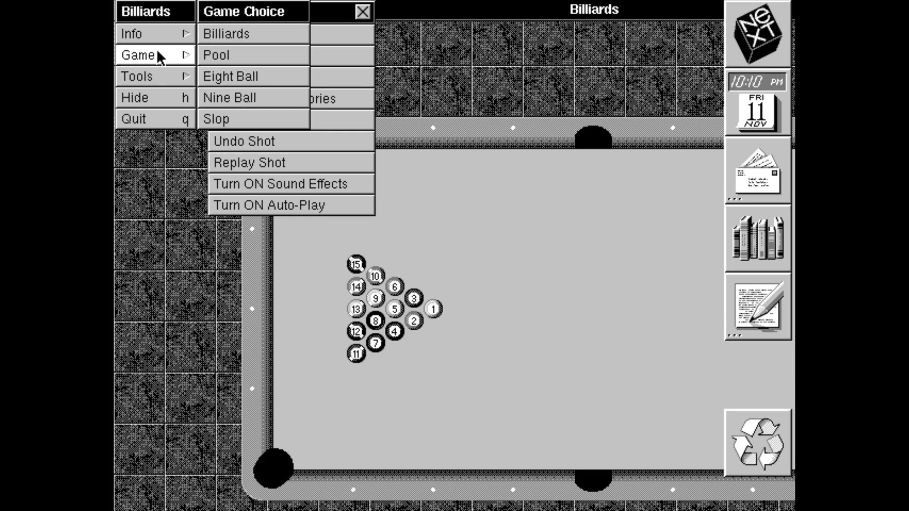
pyautogui.click(157, 72)
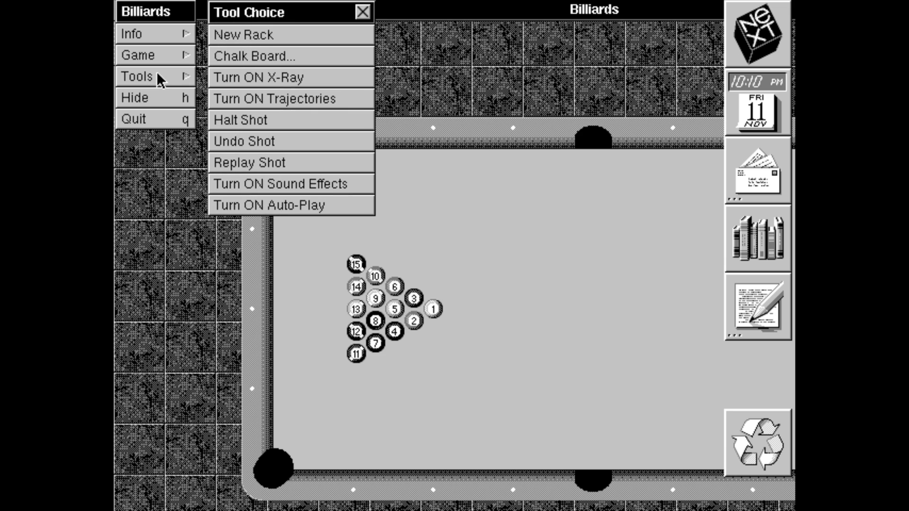
pyautogui.click(157, 72)
pyautogui.click(172, 34)
pyautogui.moveTo(123, 5); pyautogui.dragTo(115, 2)
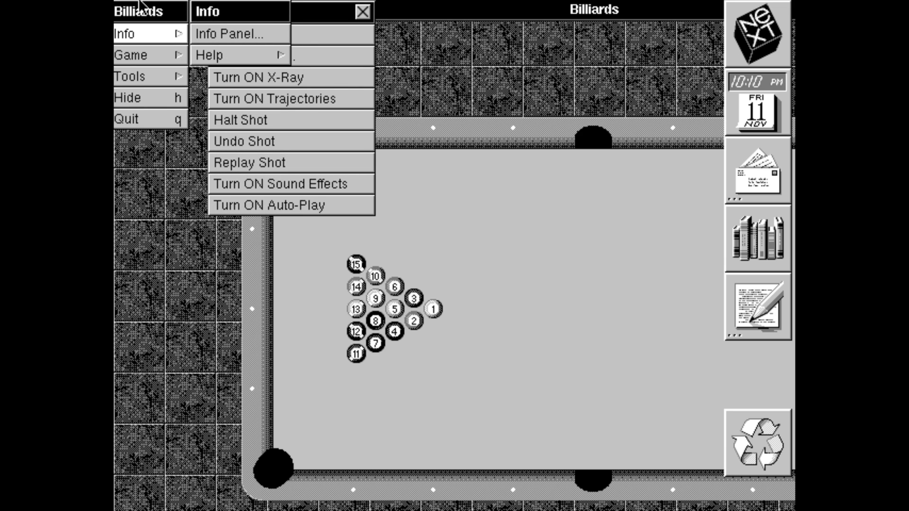
pyautogui.click(362, 12)
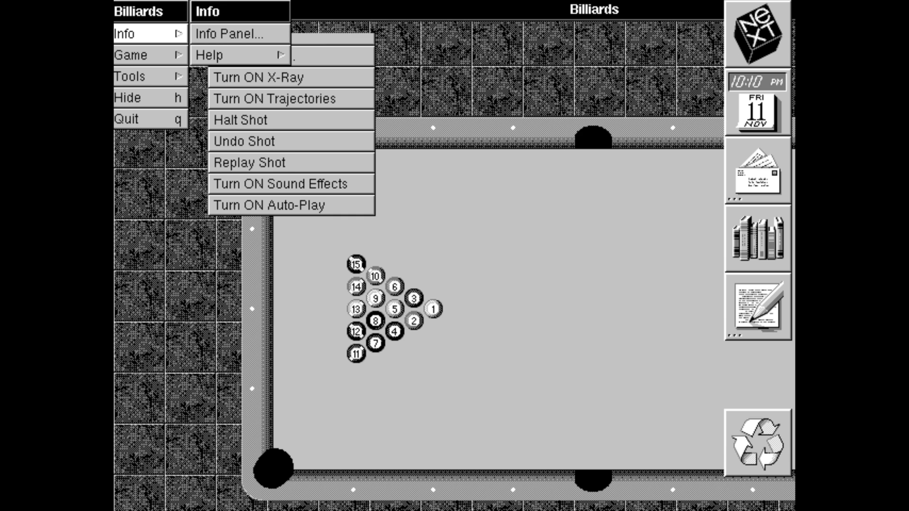
# Play a shot on the billiards table, and dismiss the Scratch alert after shifting the table window and detaching the Info menu
pyautogui.click(338, 282)
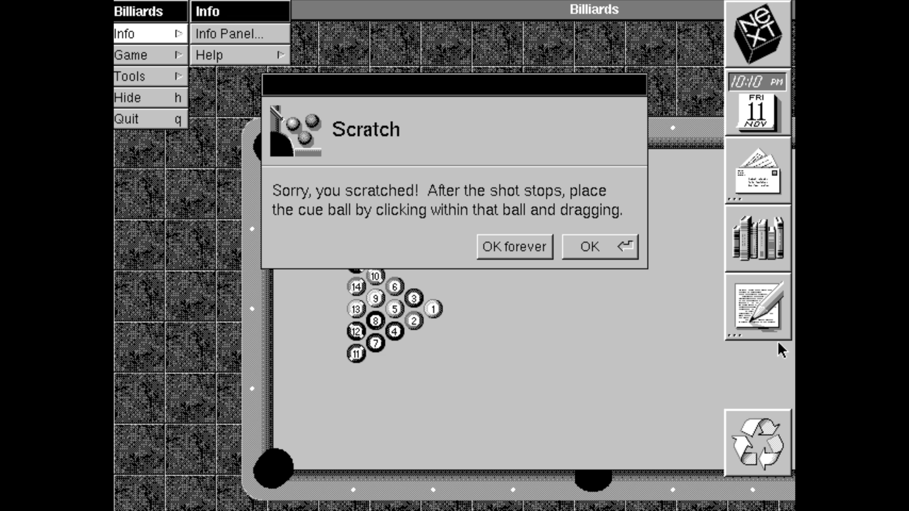
pyautogui.moveTo(615, 9); pyautogui.dragTo(464, 9)
pyautogui.moveTo(219, 8); pyautogui.dragTo(260, 1)
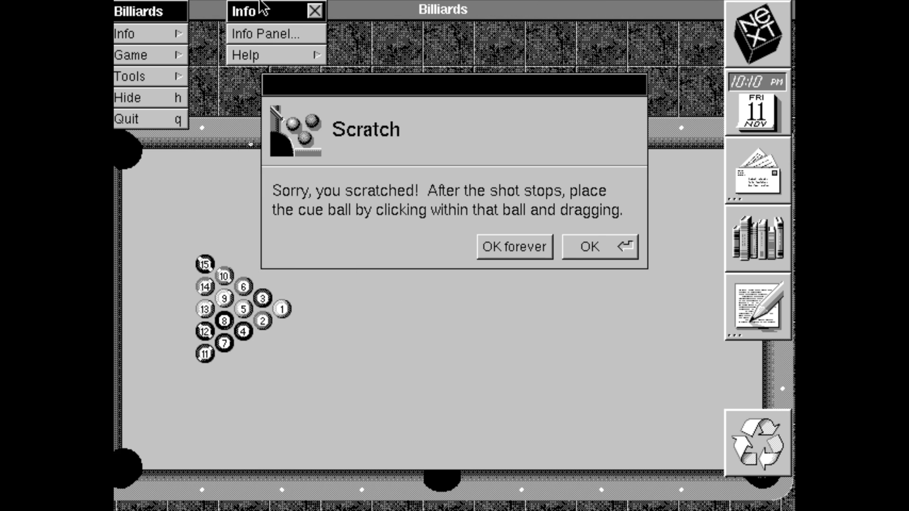
pyautogui.moveTo(260, 1); pyautogui.dragTo(296, 8)
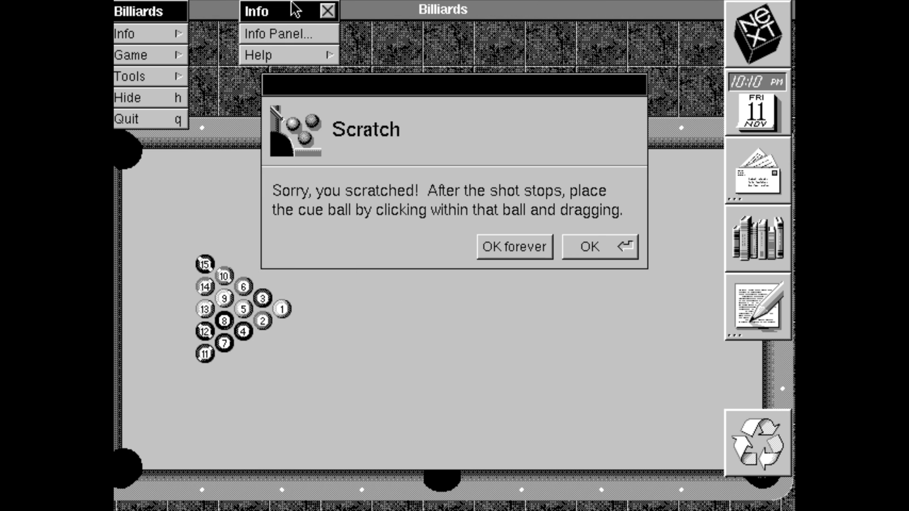
pyautogui.click(575, 248)
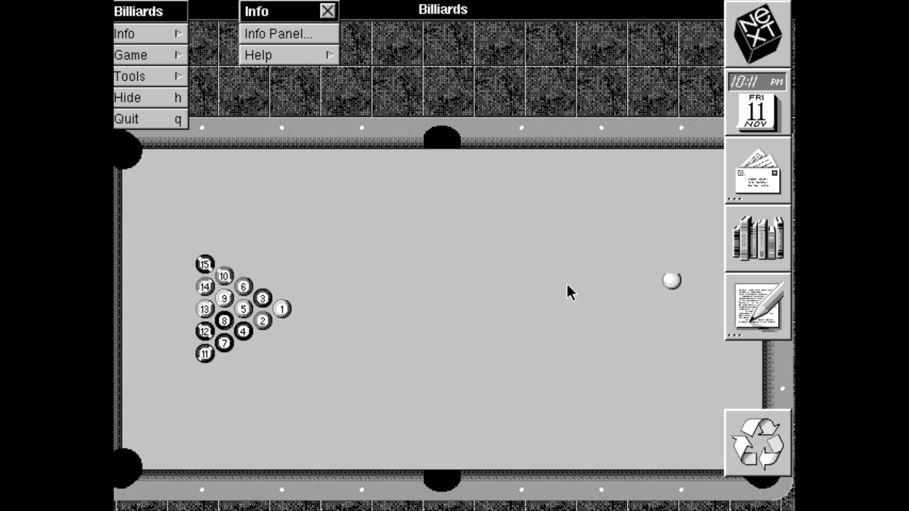
# Play the cue ball again while repositioning the Billiards window, and quit Billiards
pyautogui.moveTo(523, 7); pyautogui.dragTo(558, 6)
pyautogui.click(564, 227)
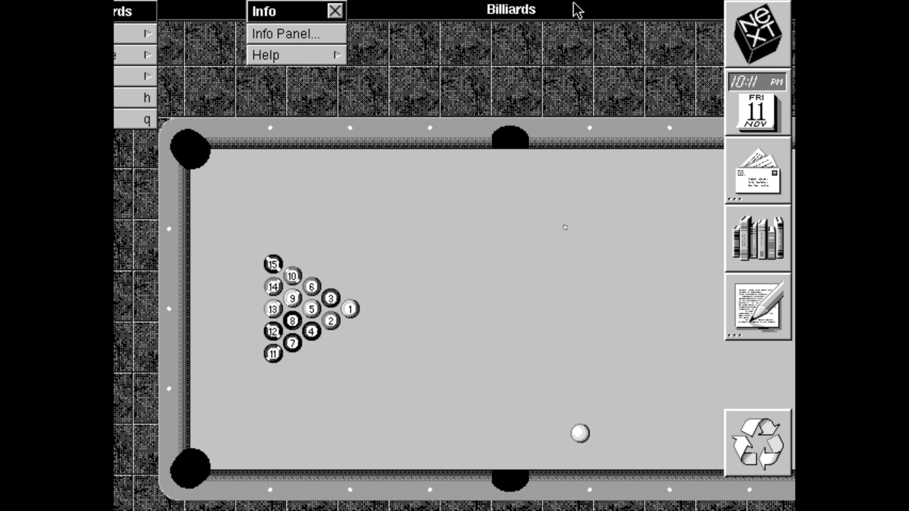
pyautogui.moveTo(571, 11); pyautogui.dragTo(400, 113)
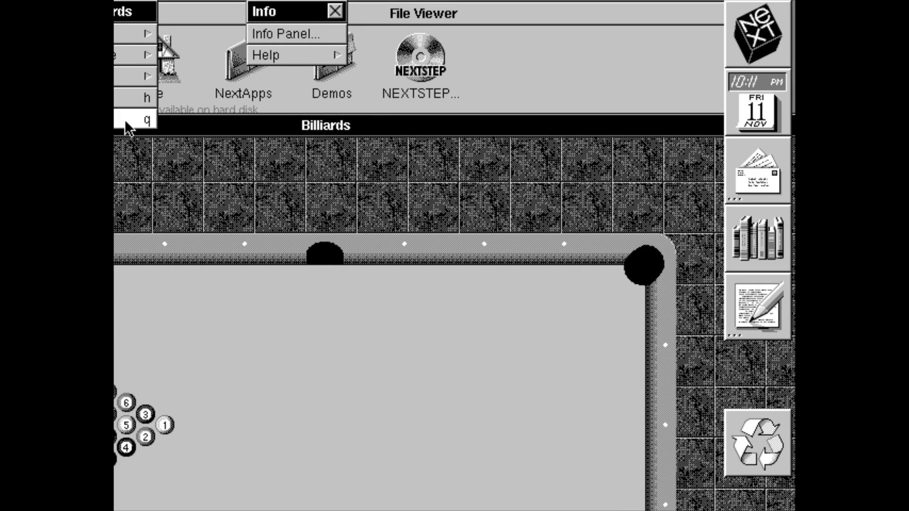
pyautogui.click(124, 119)
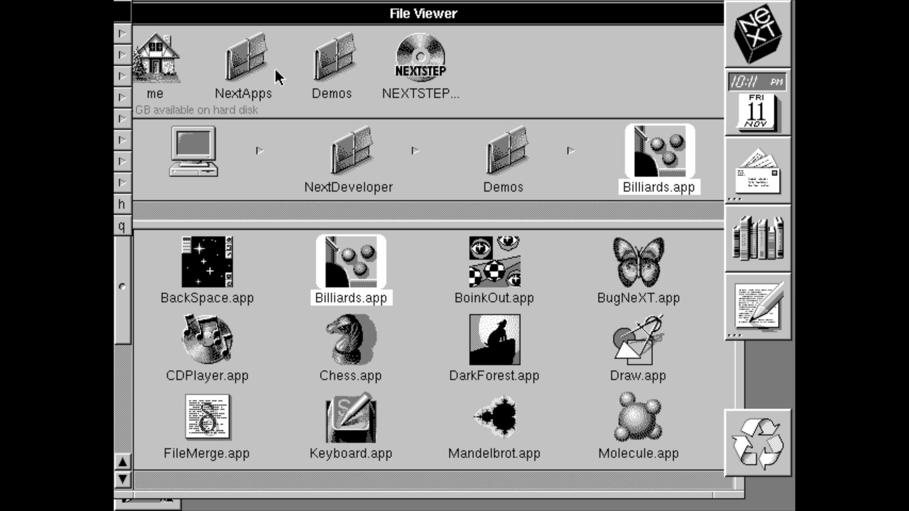
# Open the NextApps folder, and remove the Demos folder and the NEXTSTEP disc from the File Viewer shelf
pyautogui.click(239, 50)
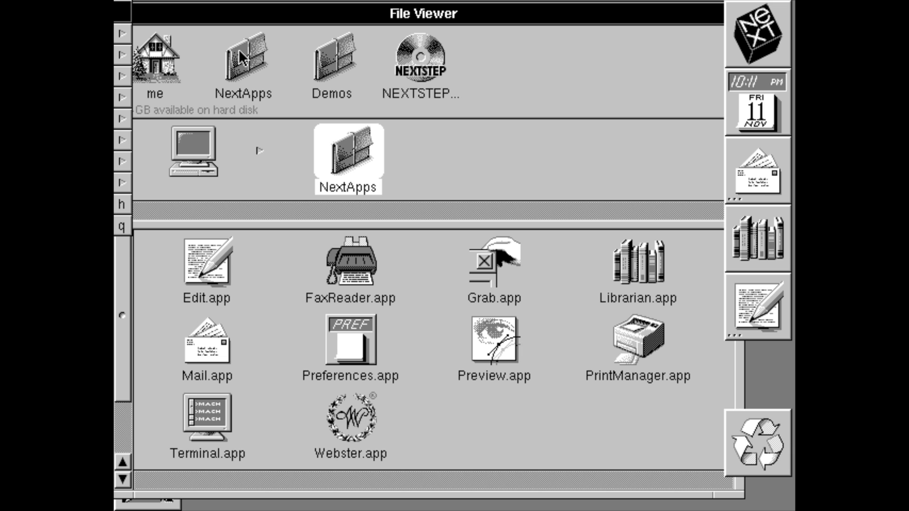
pyautogui.moveTo(314, 30); pyautogui.dragTo(269, 19)
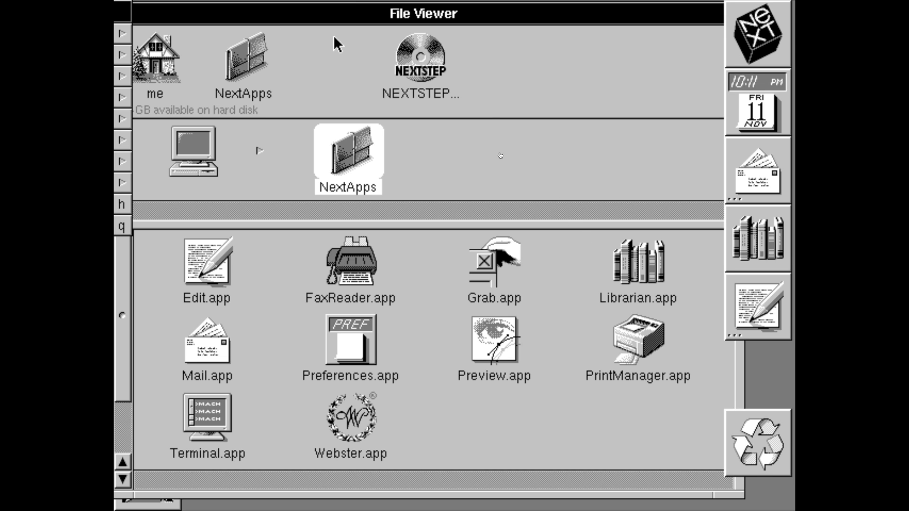
pyautogui.moveTo(422, 59); pyautogui.dragTo(700, 64)
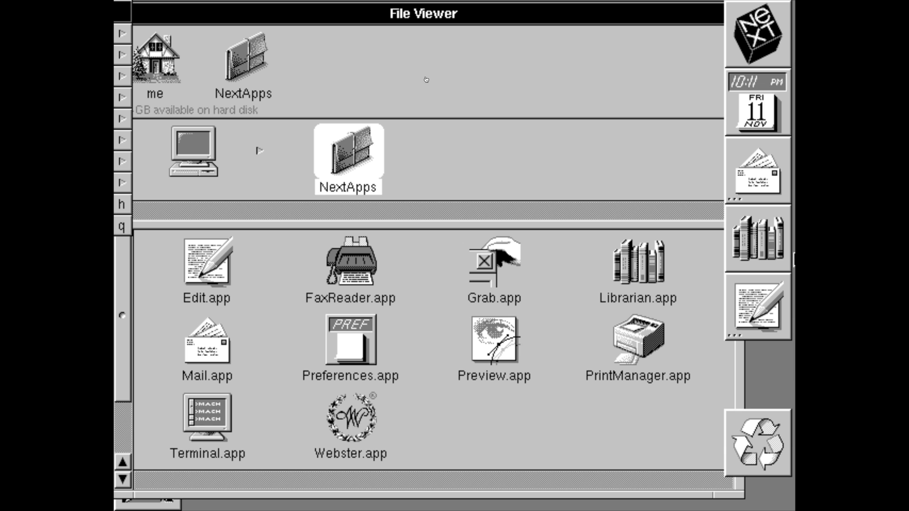
pyautogui.click(128, 5)
pyautogui.click(130, 41)
pyautogui.click(505, 66)
pyautogui.click(20, 12)
pyautogui.click(218, 158)
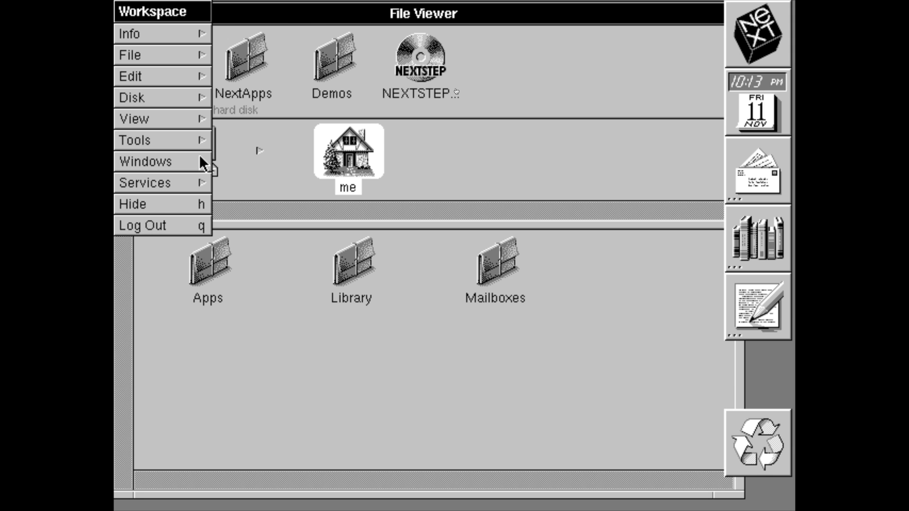
pyautogui.click(199, 156)
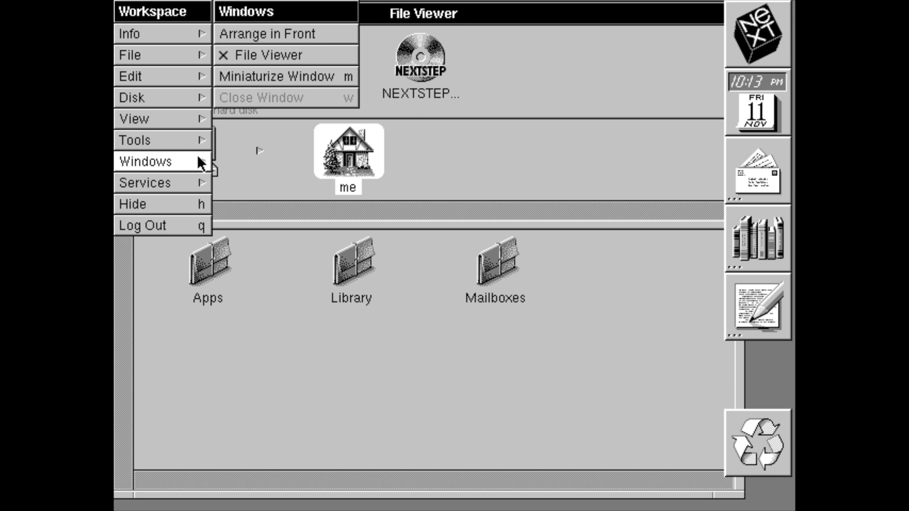
# Browse the NEXTSTEP_3.3 disc down to the Packages folder inside NextCD, and return to the disc's top level
pyautogui.click(412, 54)
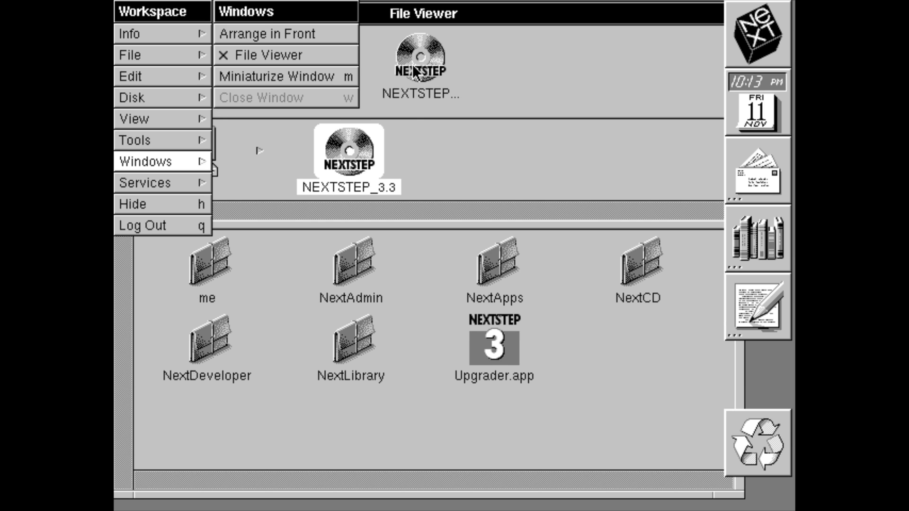
pyautogui.click(627, 274)
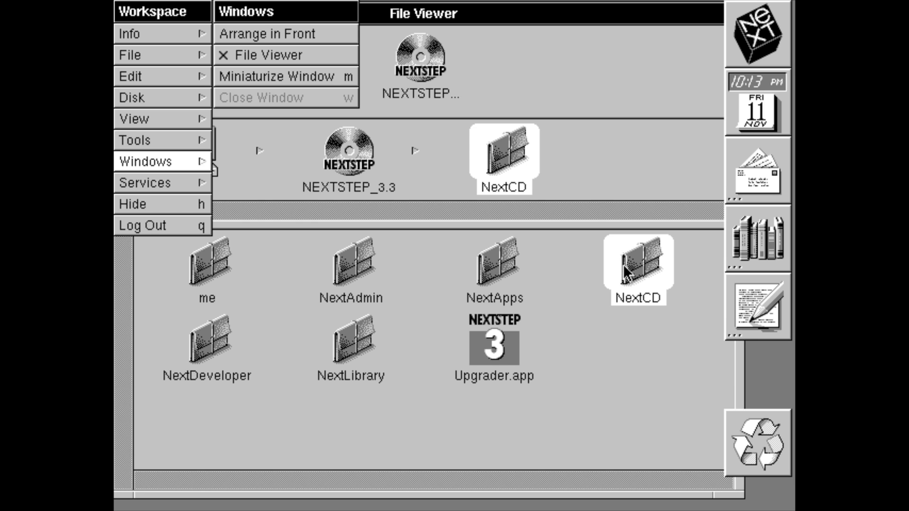
pyautogui.doubleClick(627, 273)
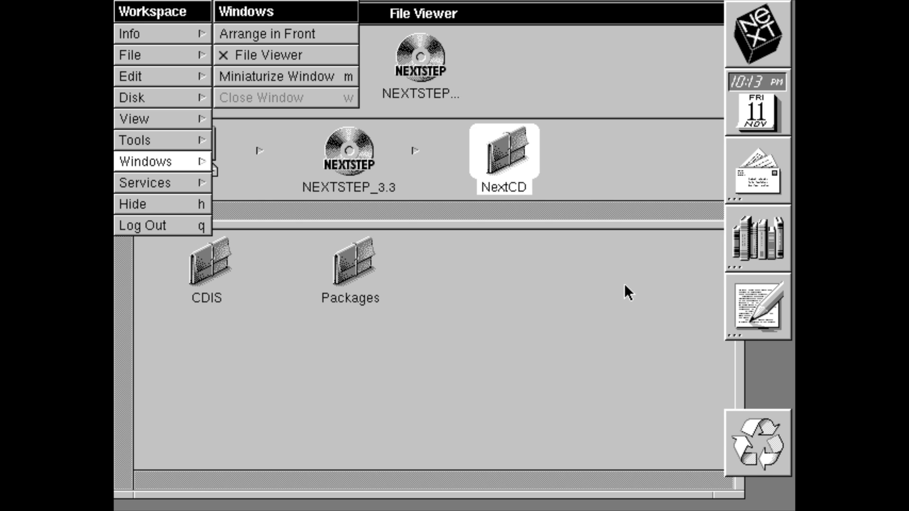
pyautogui.click(342, 270)
pyautogui.doubleClick(351, 265)
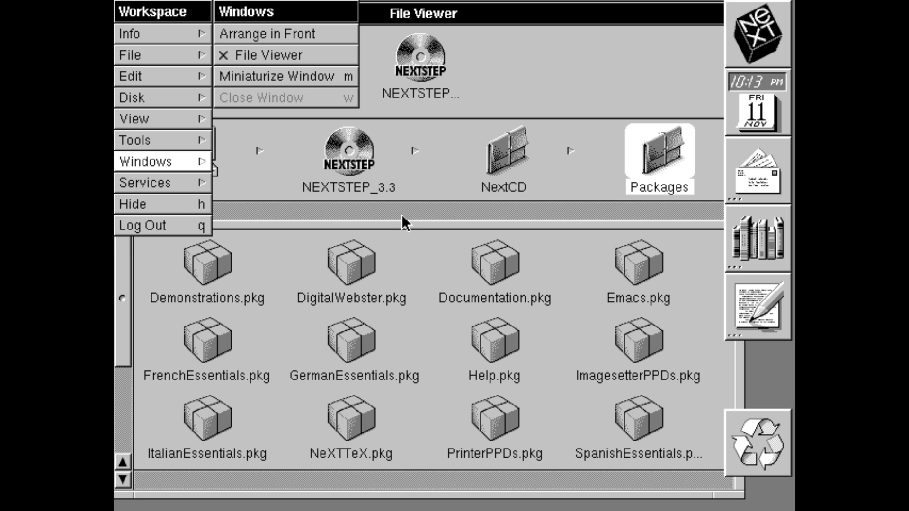
pyautogui.click(520, 165)
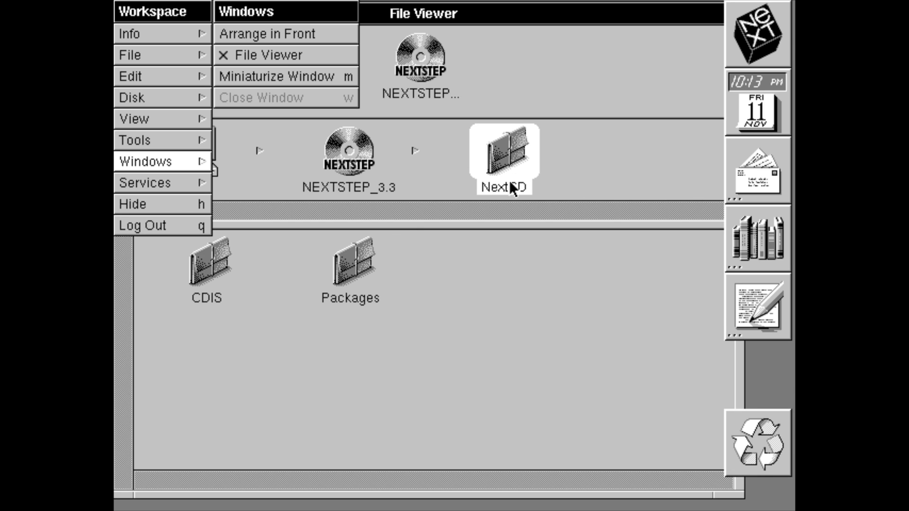
pyautogui.click(355, 174)
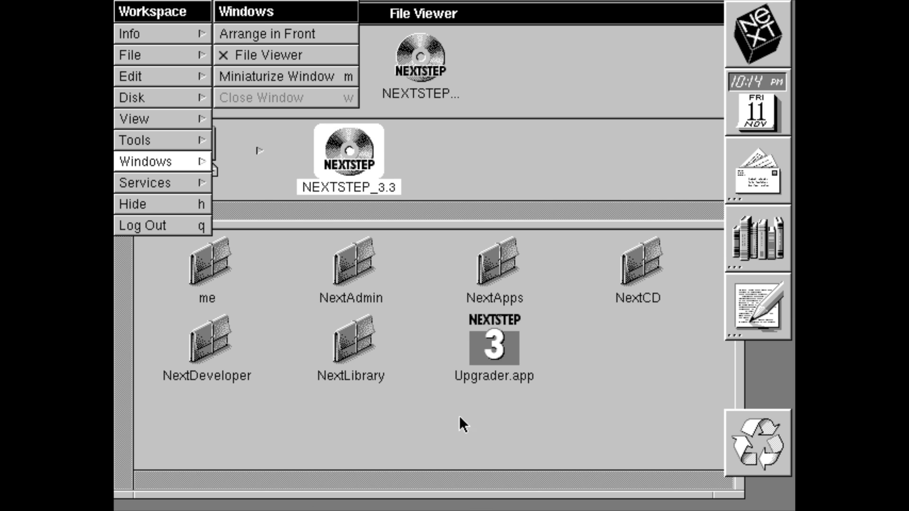
# Try to run Upgrader.app from the NEXTSTEP_3.3 disc, and quit it
pyautogui.click(484, 355)
pyautogui.doubleClick(484, 354)
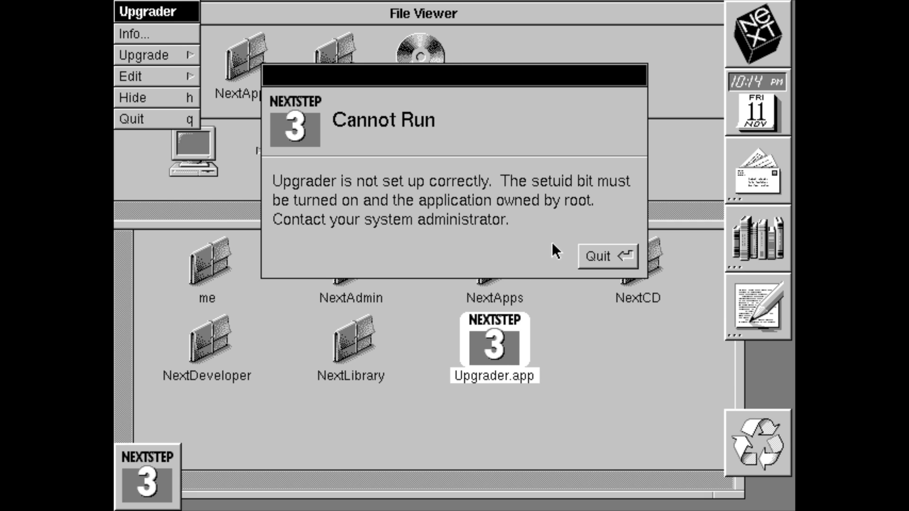
pyautogui.click(593, 250)
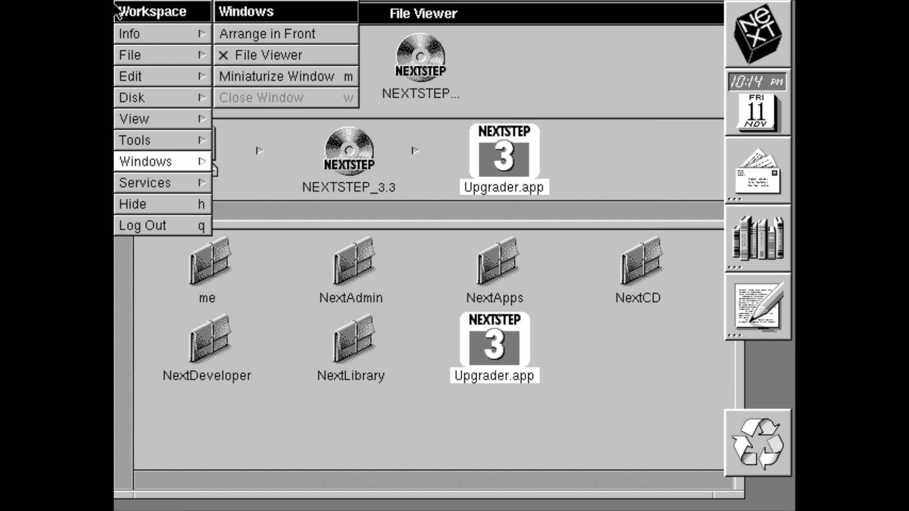
# Display the Workspace's tool commands
pyautogui.click(145, 138)
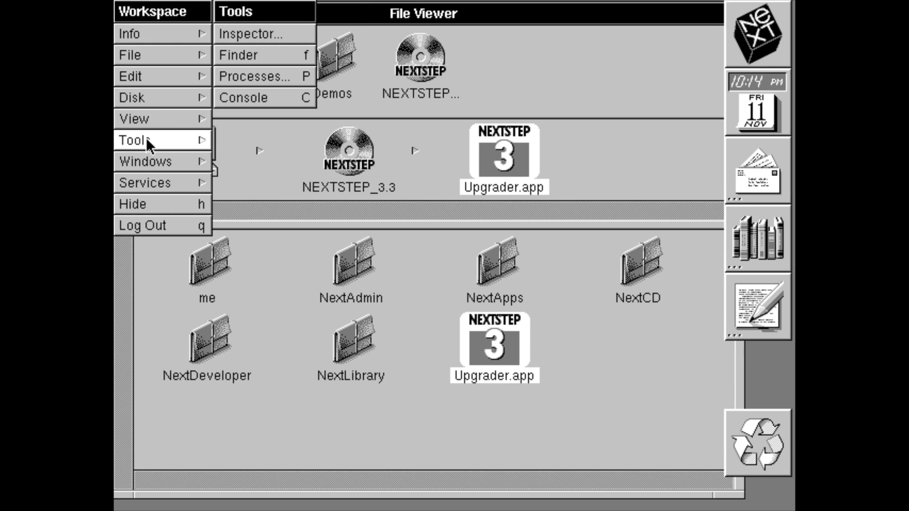